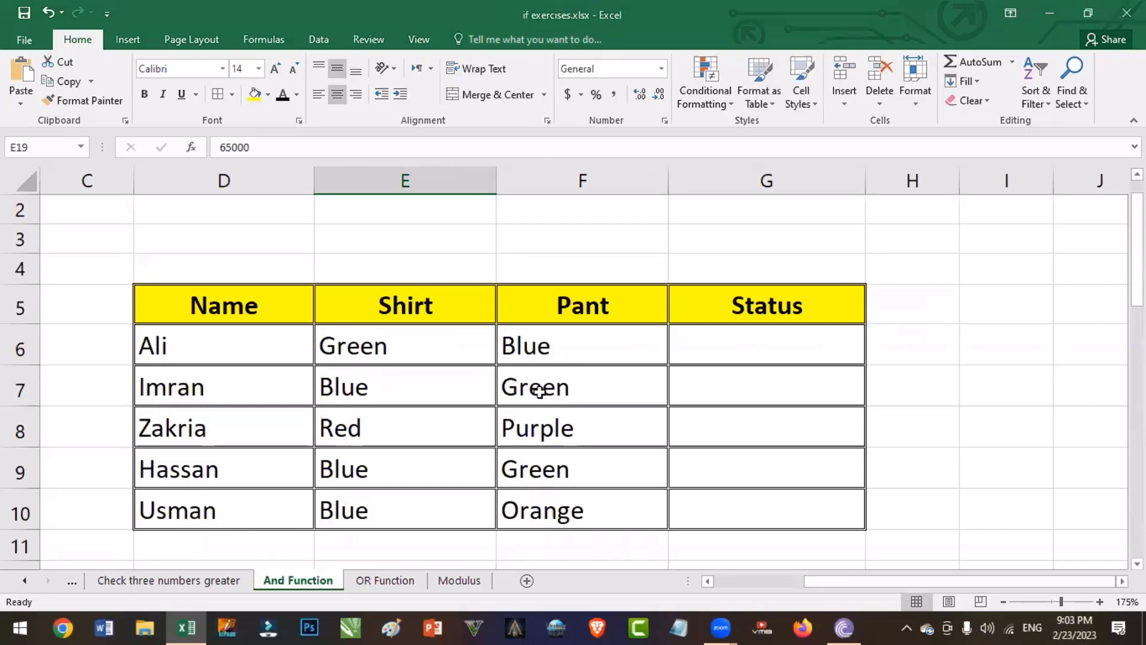
- Enter the formula =AND(E6="Blue",F6="Green") in Status cell G6 of the shirt and pant table
{"action": "left_click", "coordinate": [734, 339]}
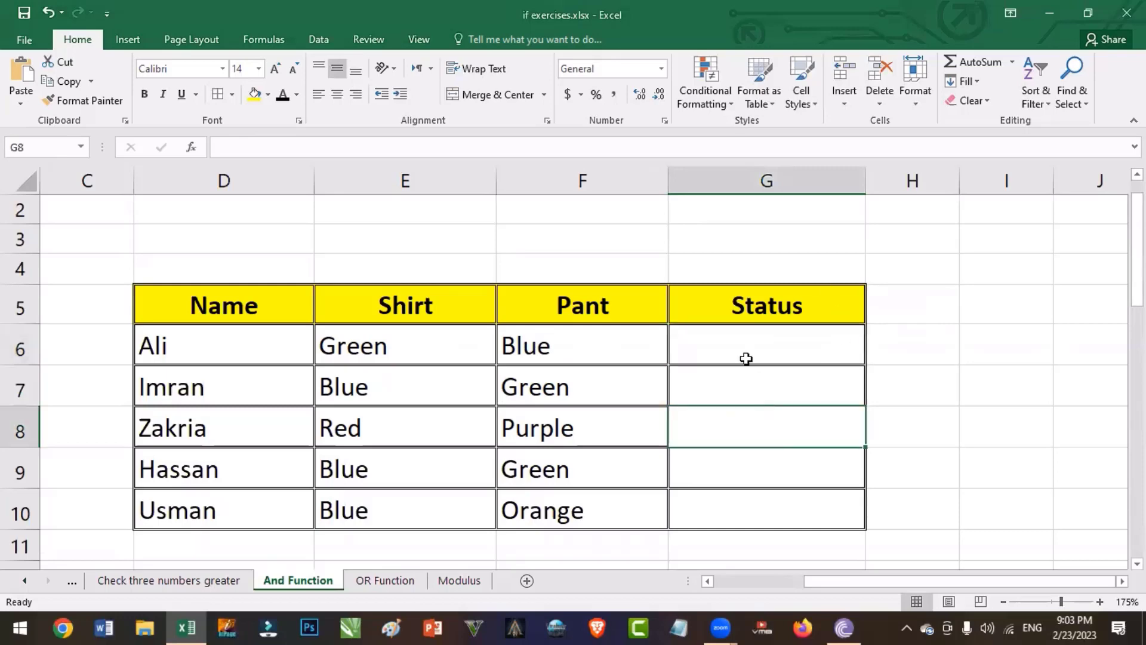
{"action": "type", "text": "="}
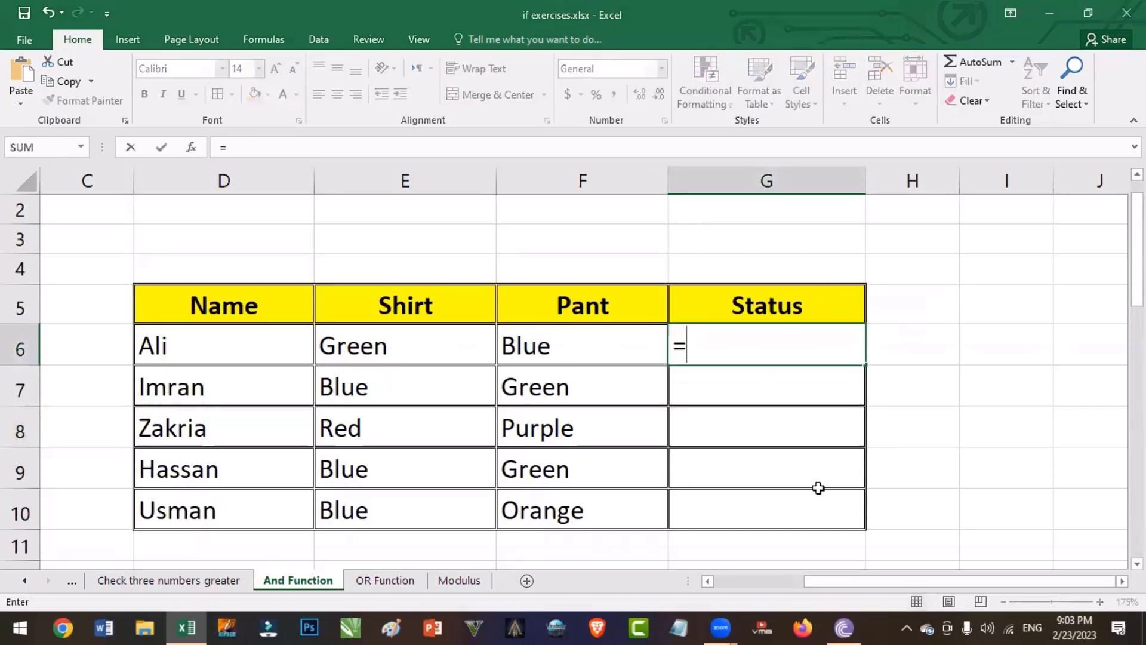
{"action": "type", "text": "A"}
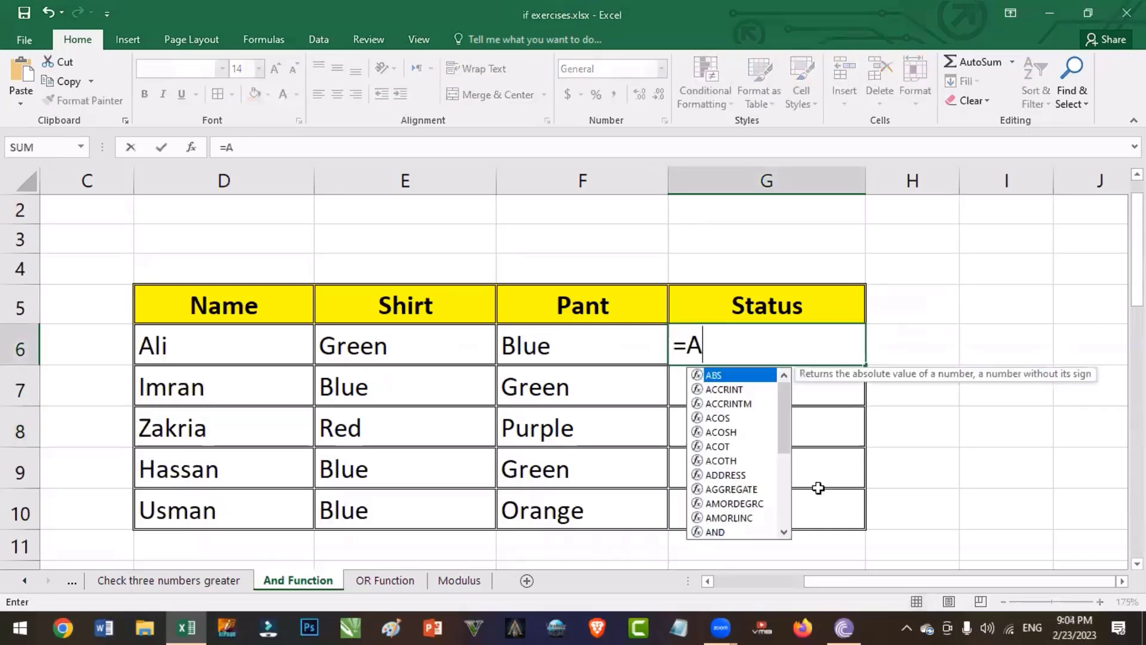
{"action": "type", "text": "nd("}
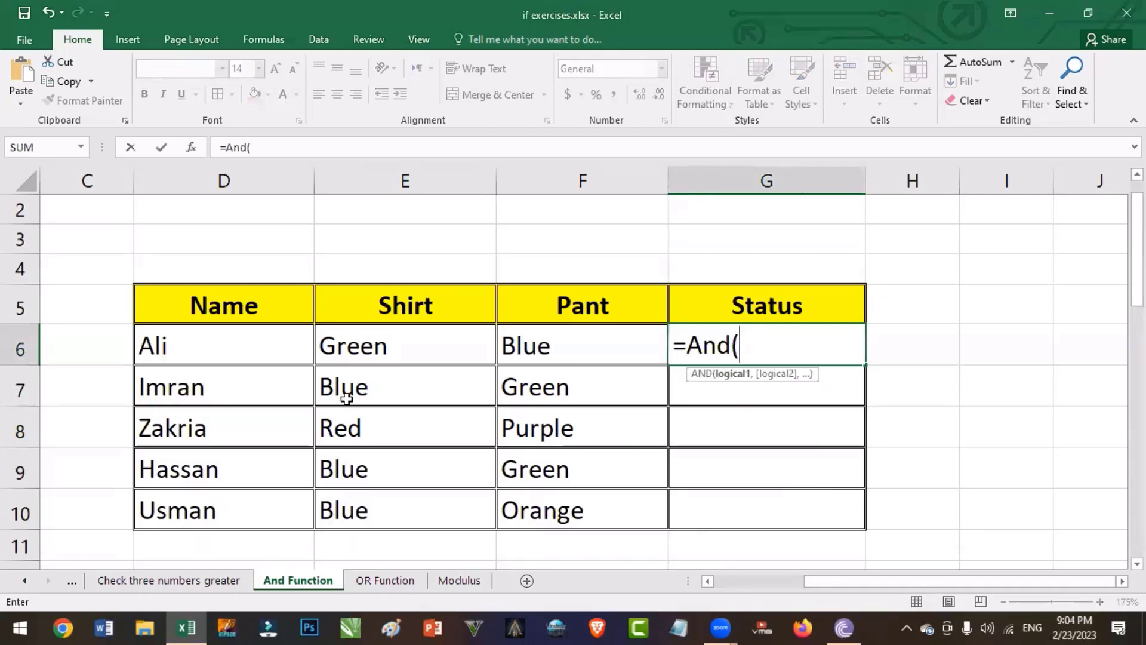
{"action": "left_click", "coordinate": [367, 351]}
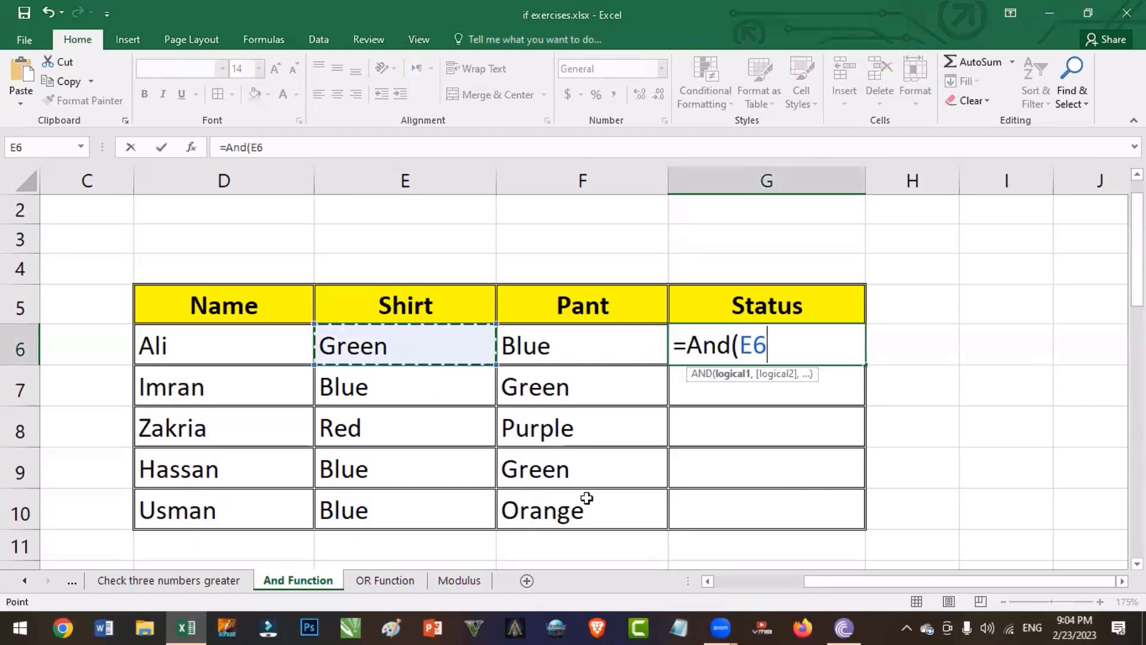
{"action": "type", "text": "=\"Blue"}
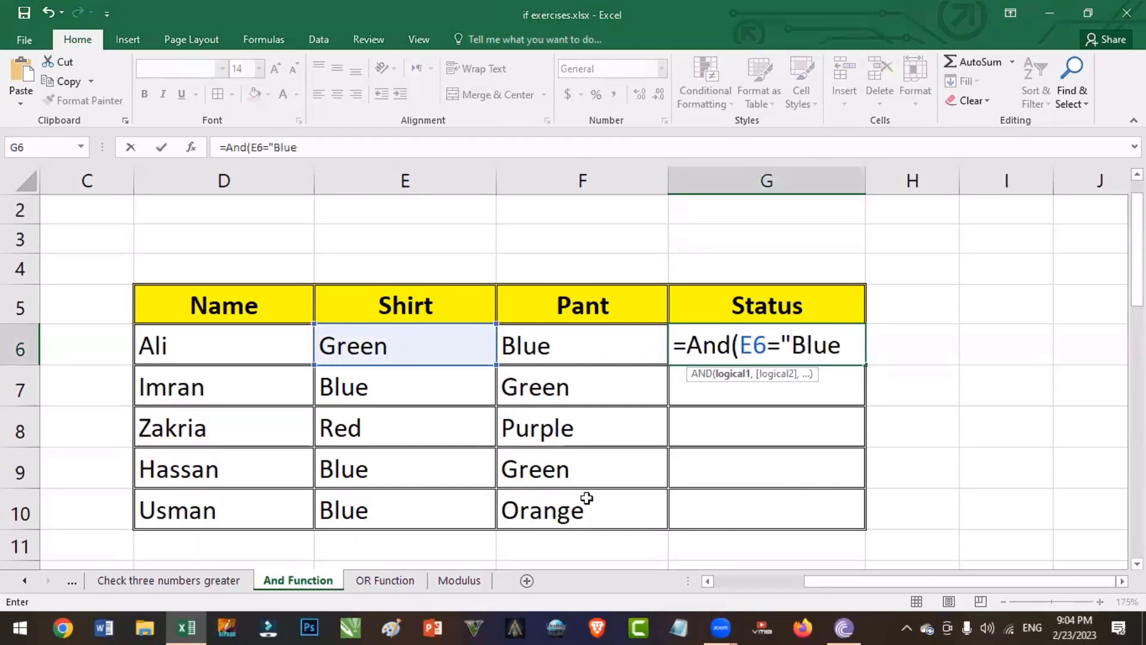
{"action": "type", "text": "\","}
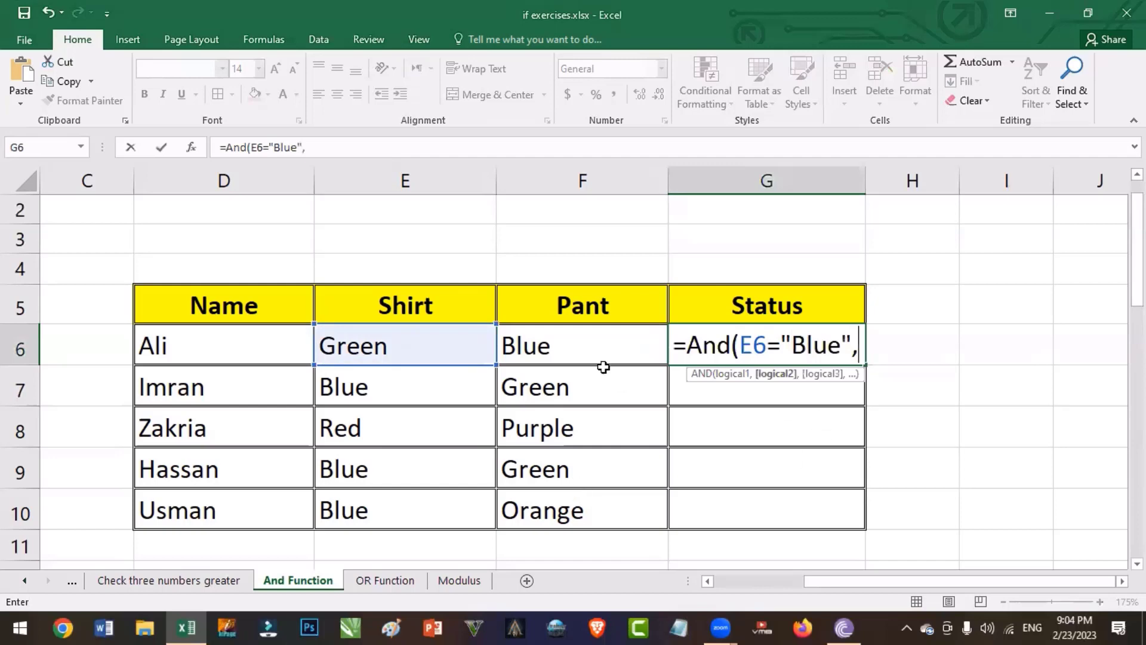
{"action": "left_click", "coordinate": [566, 351]}
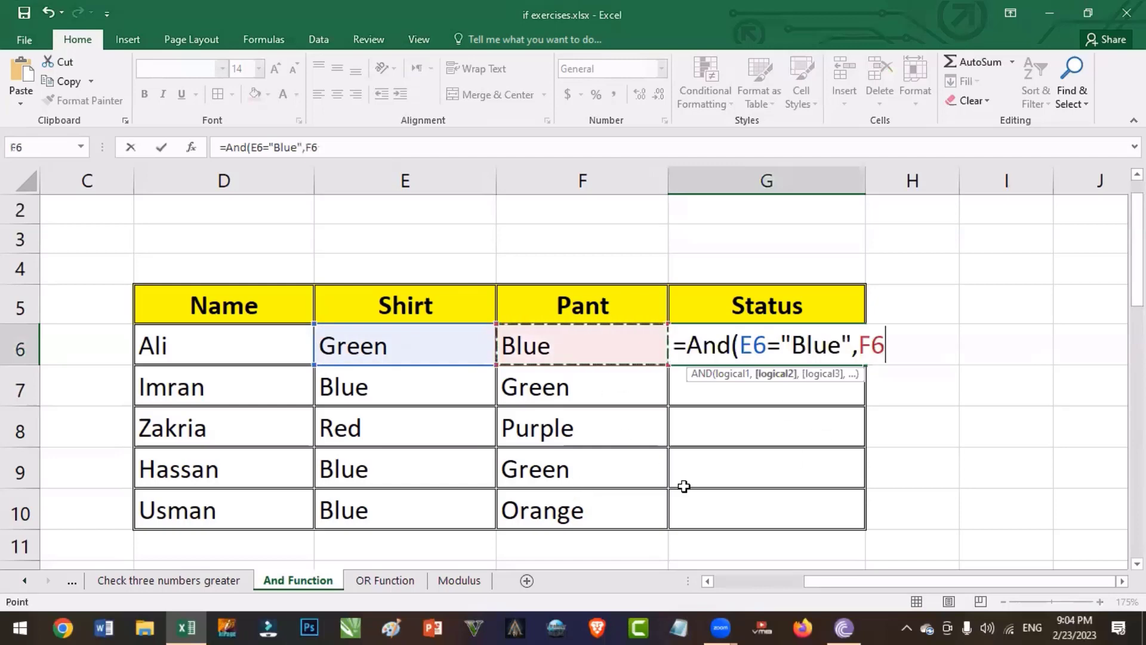
{"action": "type", "text": "=\"Green\")"}
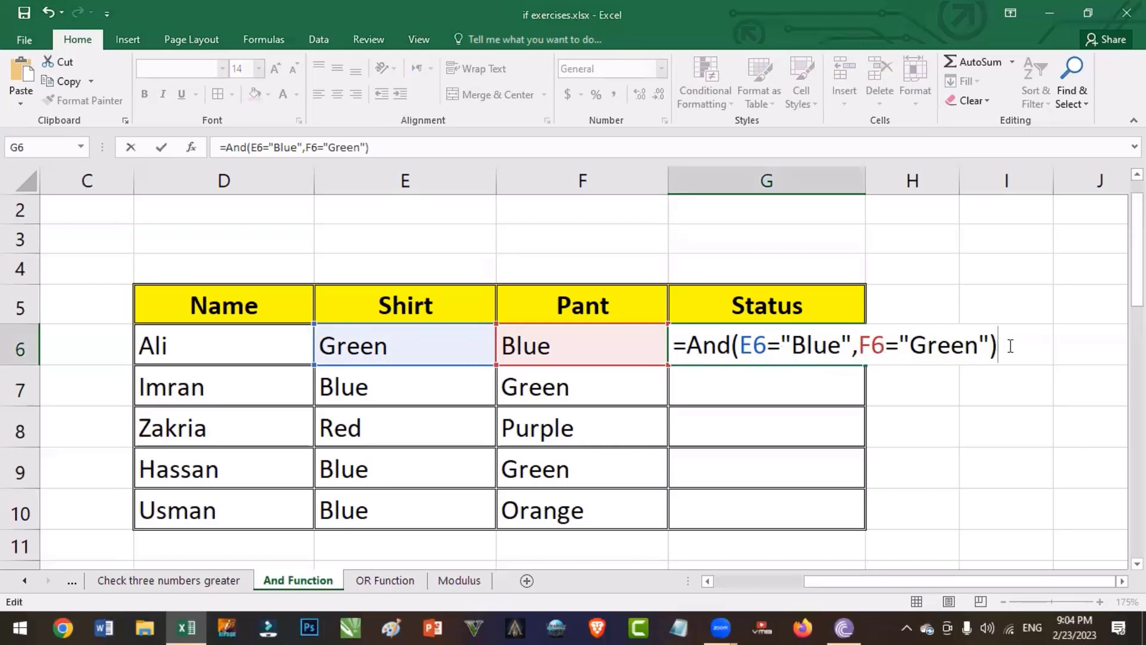
{"action": "key", "text": "Return"}
- Fill the AND formula from G6 down the Status column to G10
{"action": "left_click", "coordinate": [814, 340]}
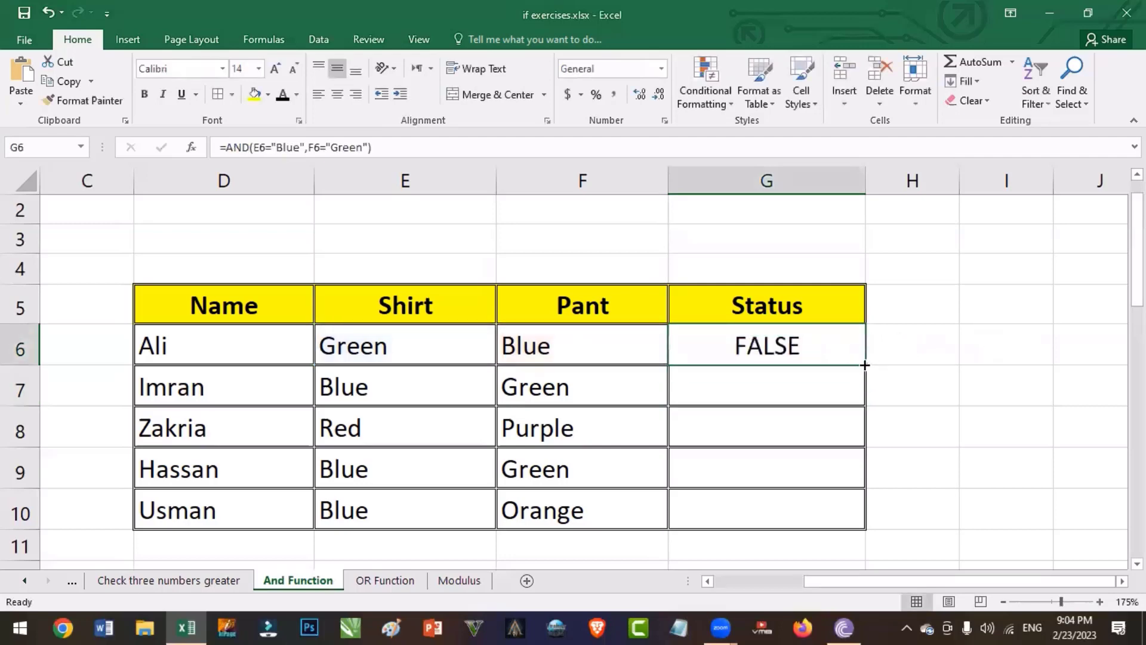
{"action": "left_click_drag", "start_coordinate": [865, 364], "coordinate": [870, 514]}
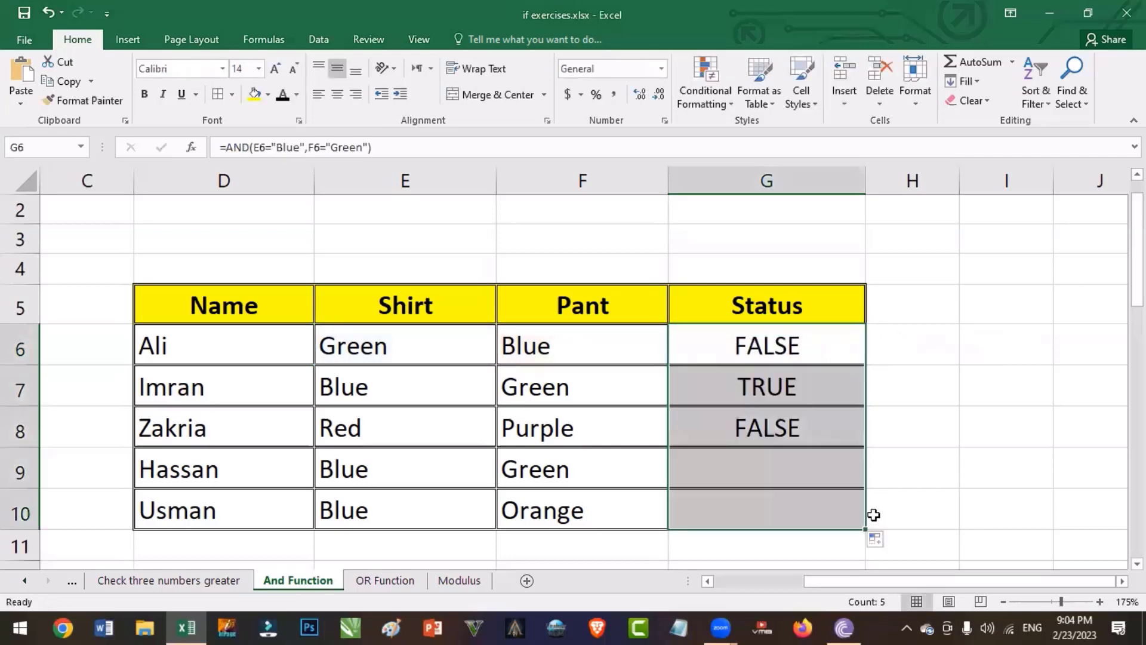
{"action": "left_click", "coordinate": [778, 344]}
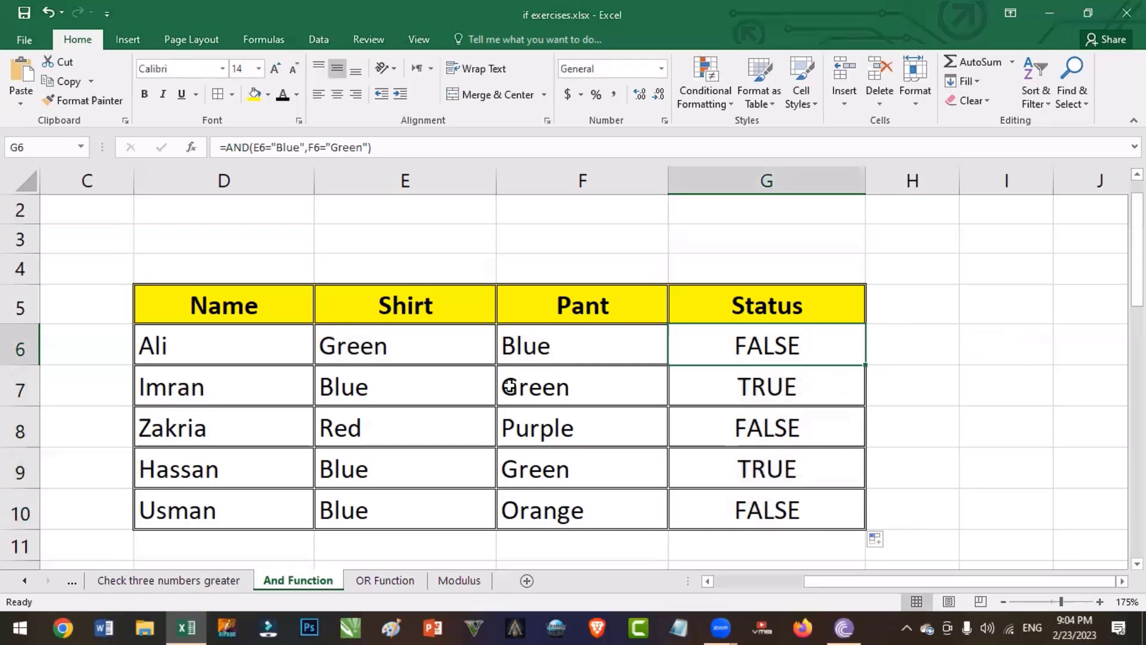
- Compare the shirt and pant colours in rows 7 to 9 with their Status results, inspecting the AND formulas in G7 and G9
{"action": "left_click_drag", "start_coordinate": [407, 387], "coordinate": [650, 374]}
{"action": "double_click", "coordinate": [755, 382]}
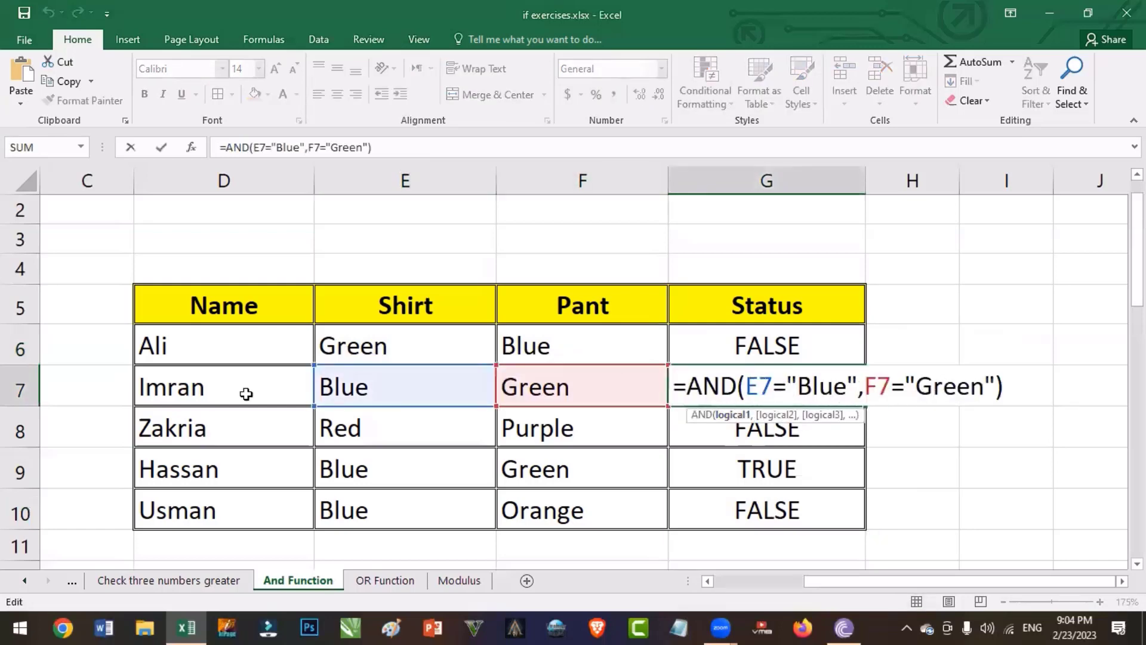
{"action": "key", "text": "ctrl+Return"}
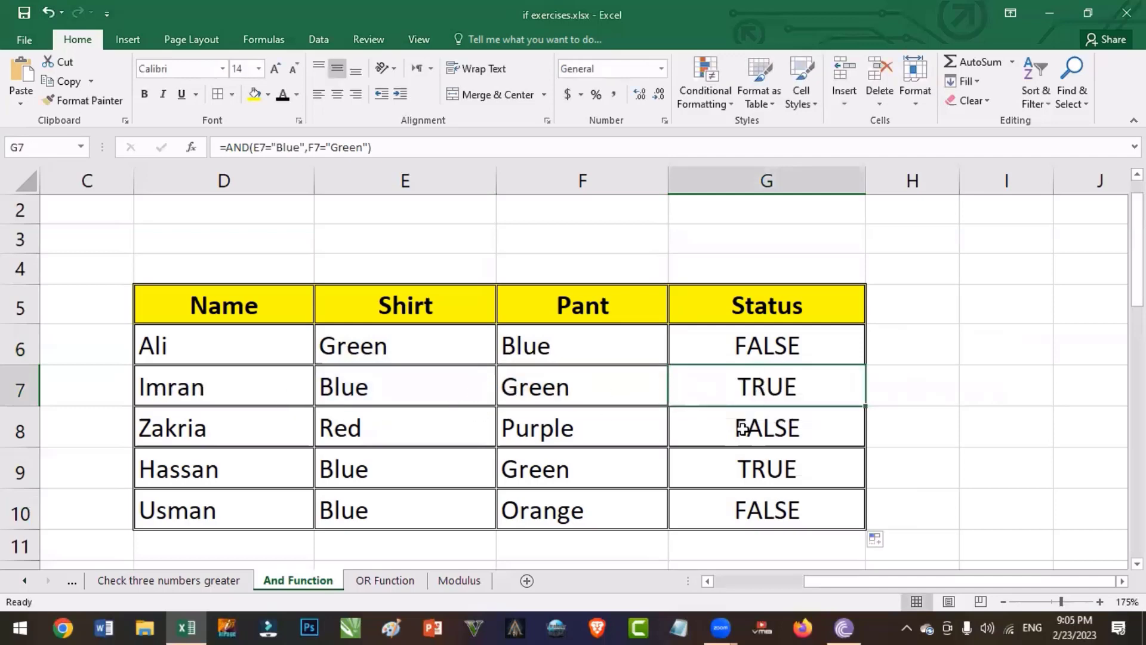
{"action": "left_click", "coordinate": [517, 427]}
{"action": "left_click", "coordinate": [784, 434]}
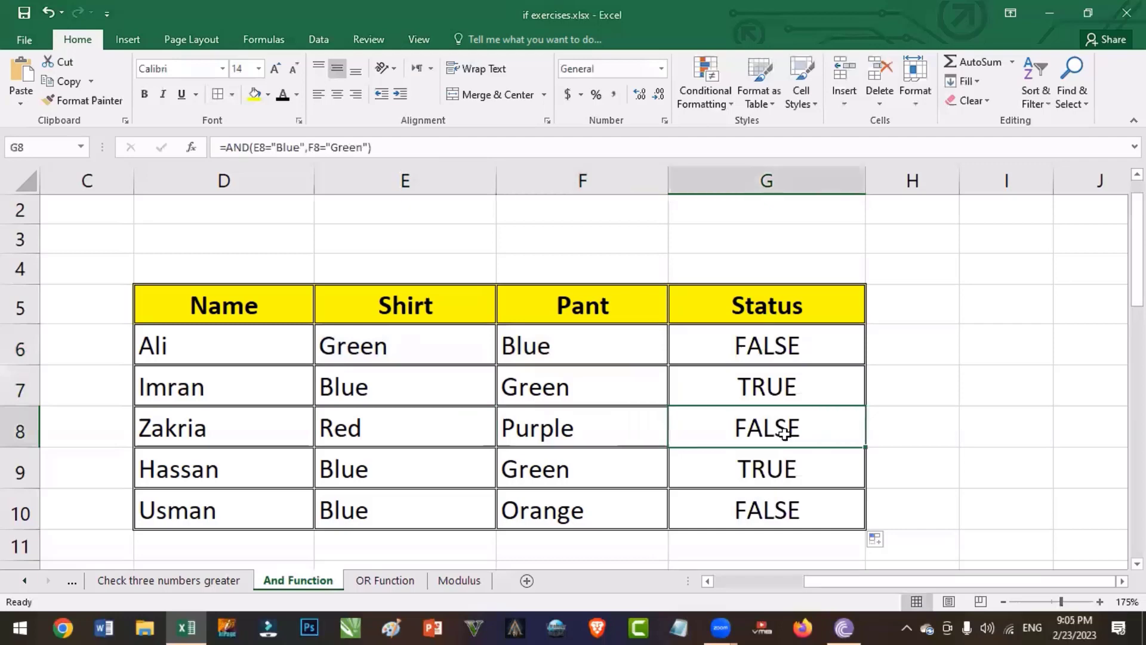
{"action": "left_click", "coordinate": [352, 478]}
{"action": "left_click", "coordinate": [529, 477]}
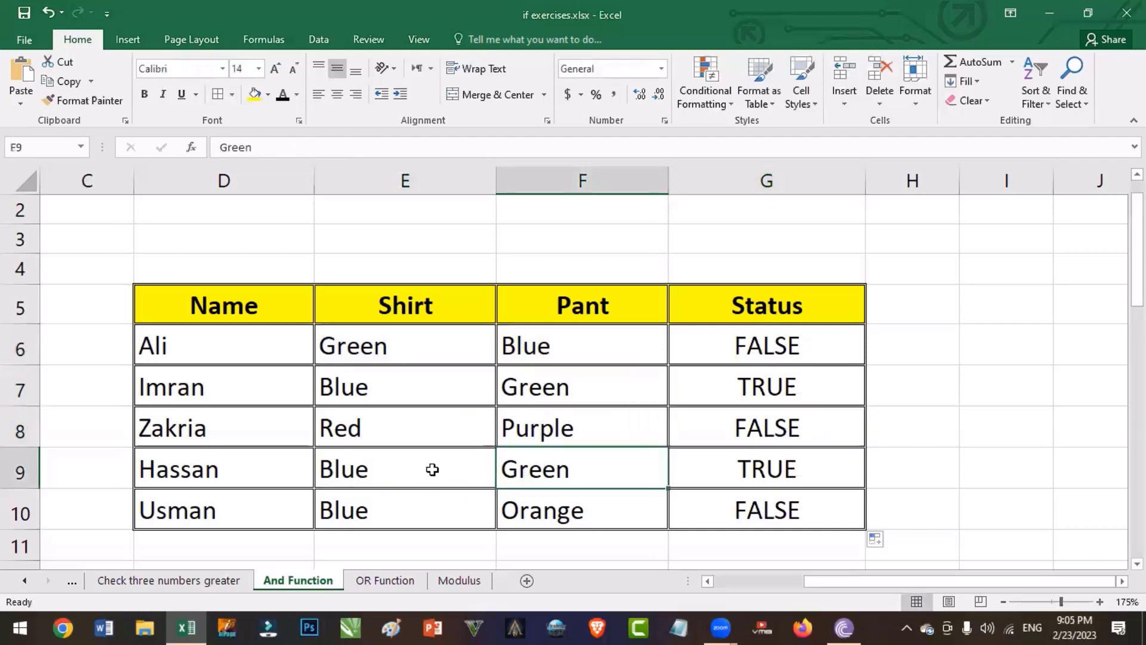
{"action": "left_click", "coordinate": [435, 470]}
{"action": "left_click", "coordinate": [568, 470]}
{"action": "left_click", "coordinate": [760, 471]}
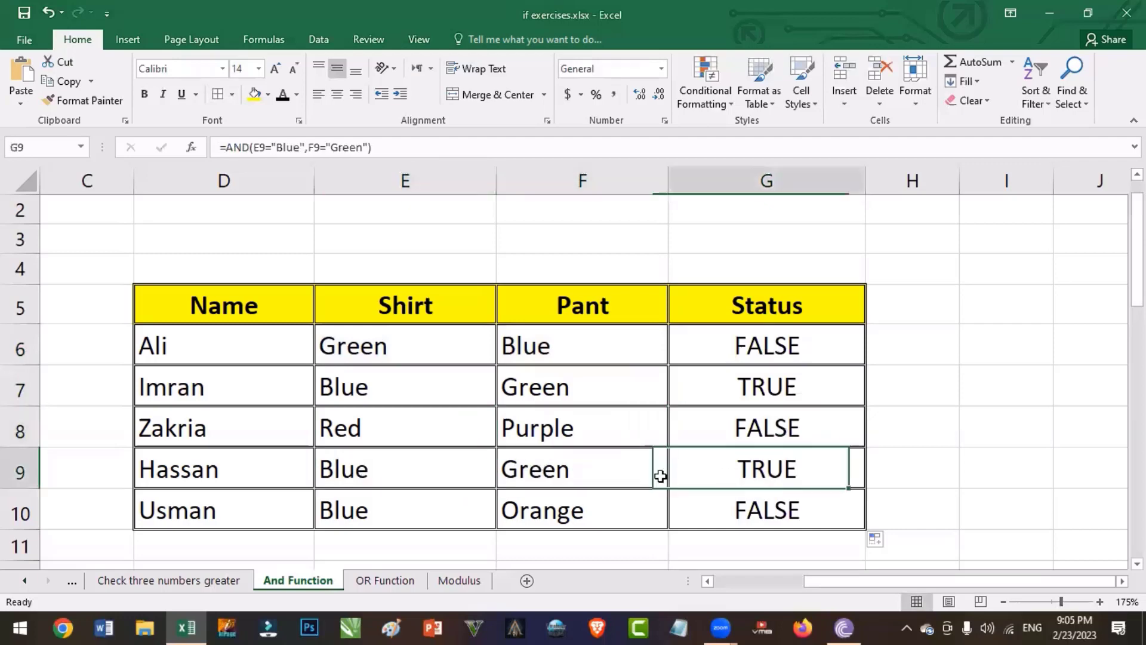
{"action": "left_click", "coordinate": [460, 471]}
{"action": "left_click", "coordinate": [591, 468]}
{"action": "double_click", "coordinate": [746, 469]}
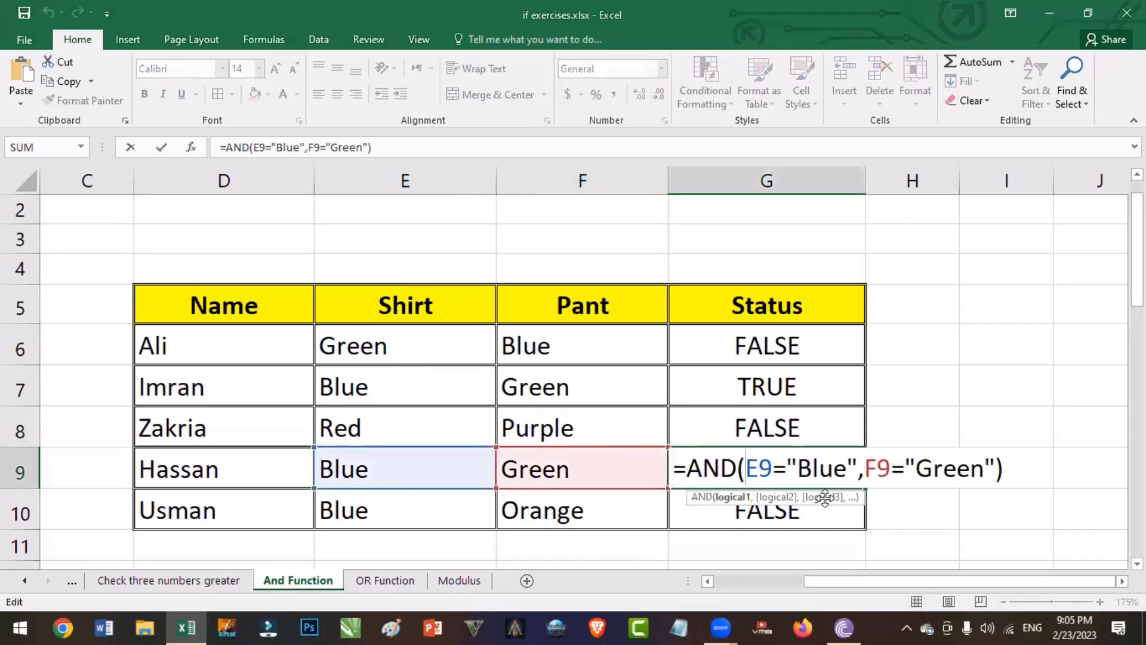
{"action": "key", "text": "Return"}
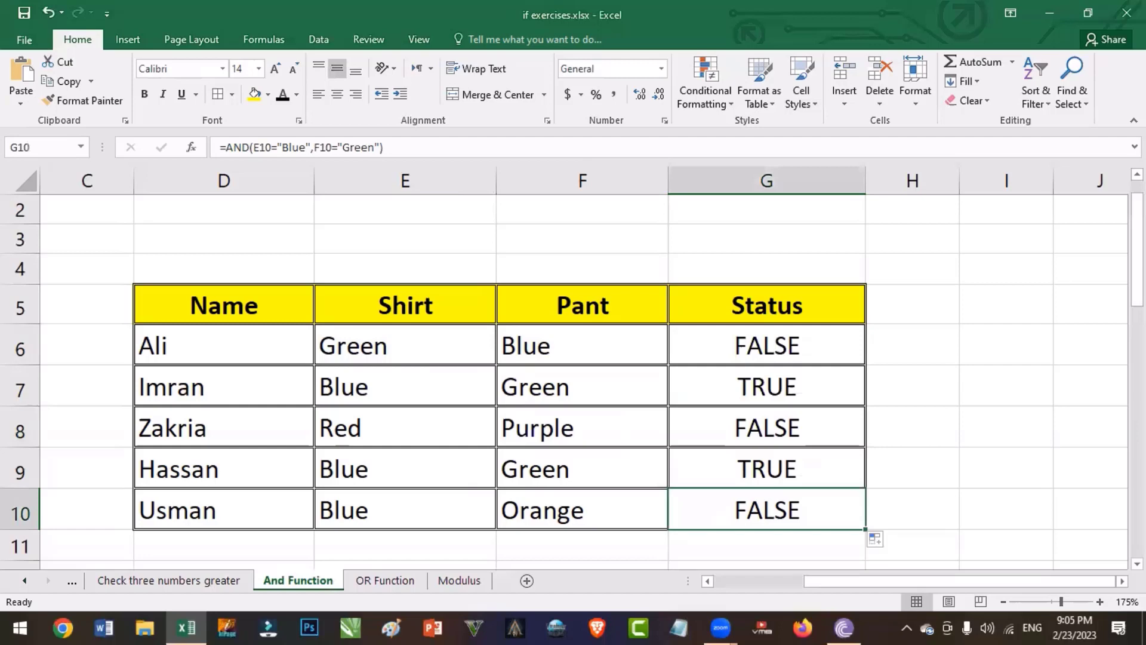
- Begin an AND formula in Status cell F18 of the salary table with the conditions E18>=4000 and E18<=60000
{"action": "scroll", "coordinate": [1057, 447], "scroll_direction": "down", "scroll_amount": 4}
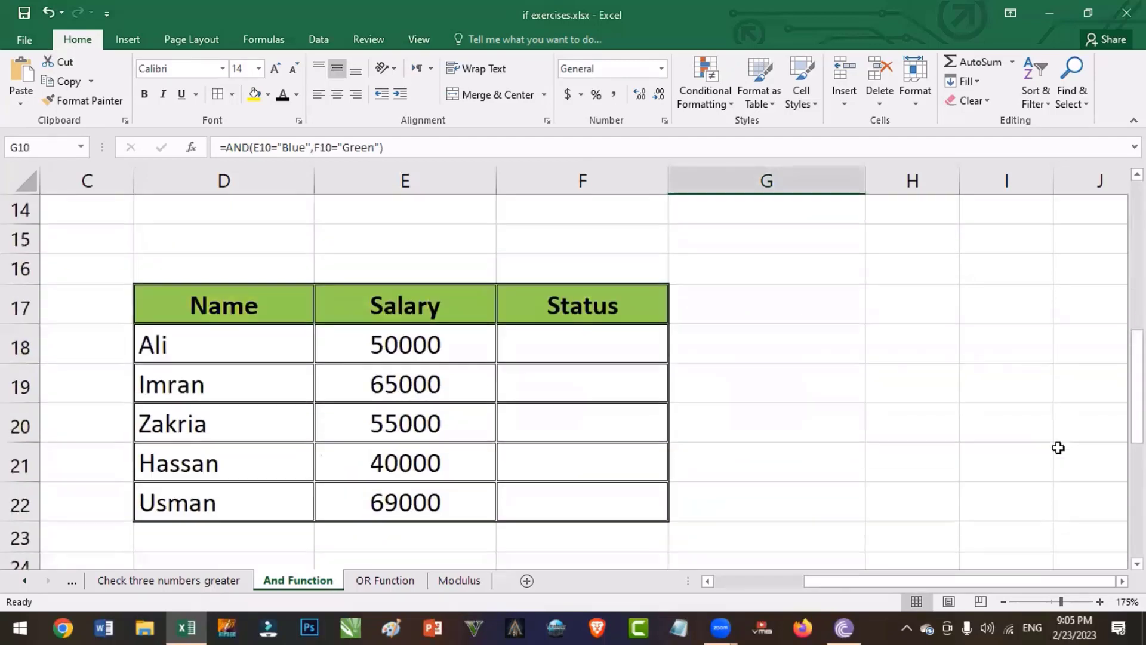
{"action": "left_click", "coordinate": [550, 351]}
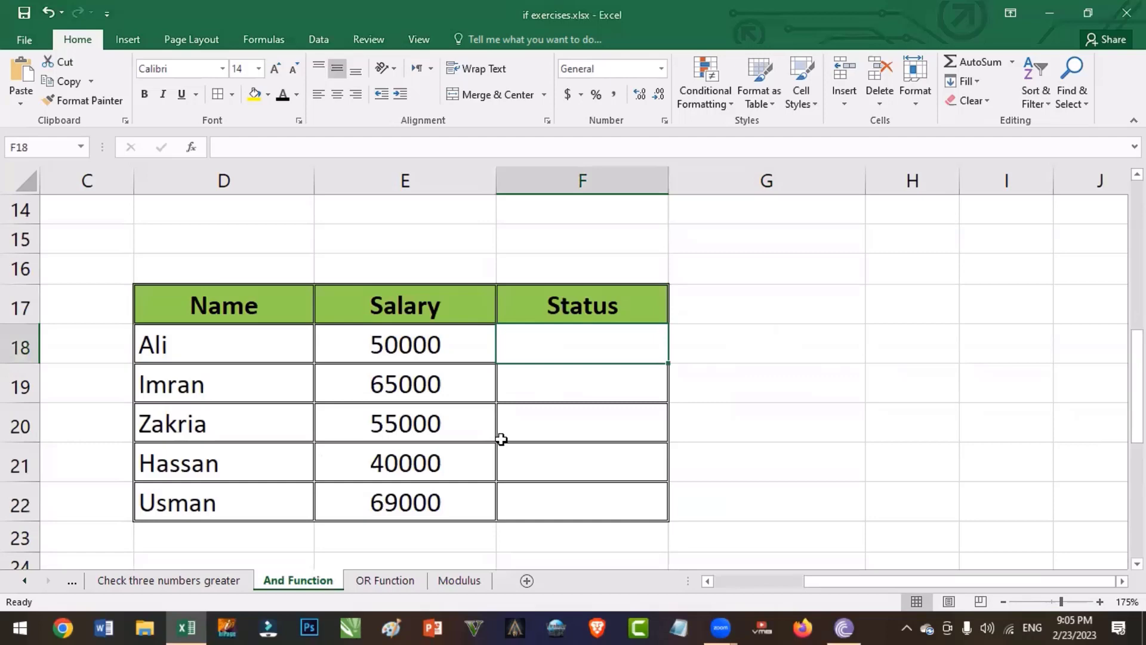
{"action": "left_click", "coordinate": [568, 388]}
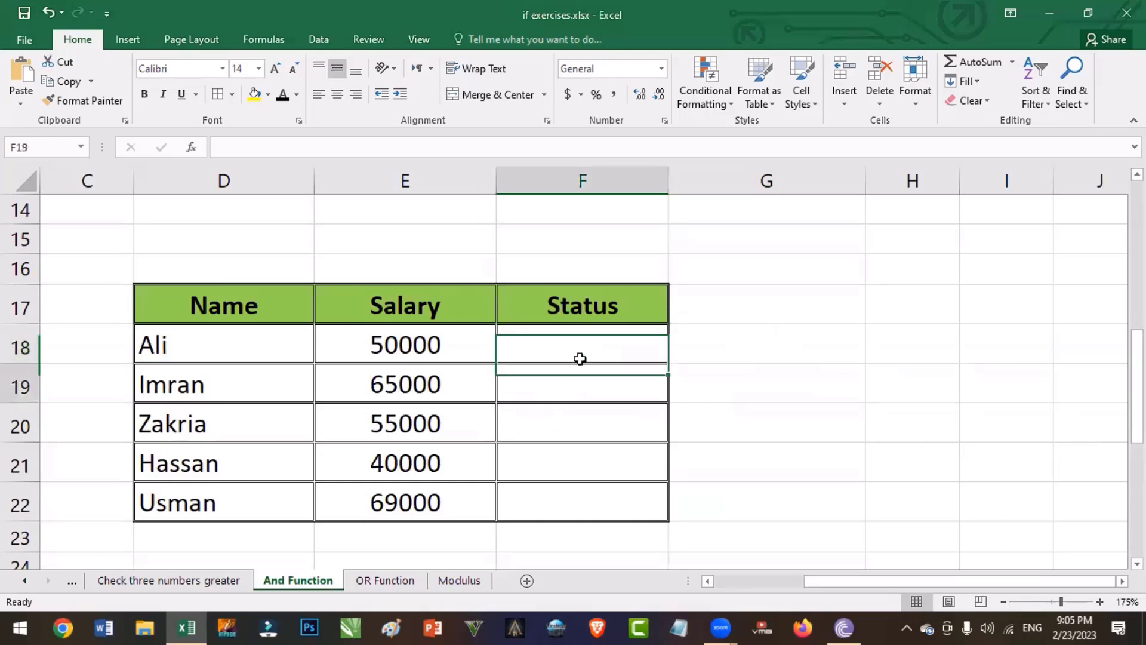
{"action": "left_click", "coordinate": [579, 358]}
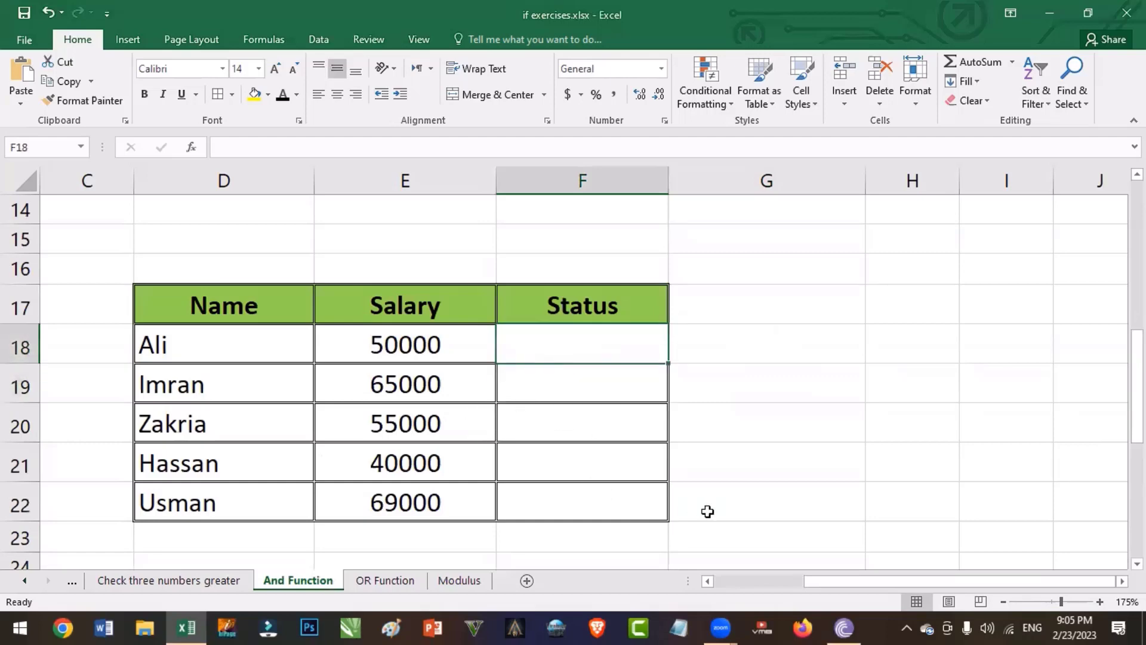
{"action": "type", "text": "=And"}
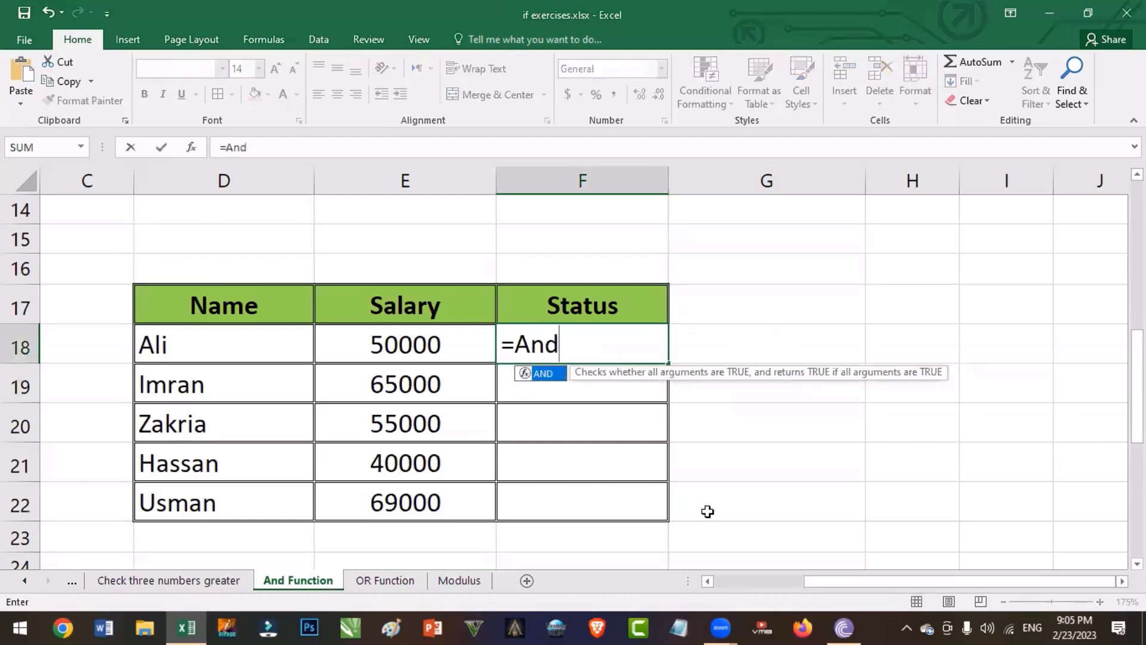
{"action": "type", "text": "("}
{"action": "left_click", "coordinate": [375, 348]}
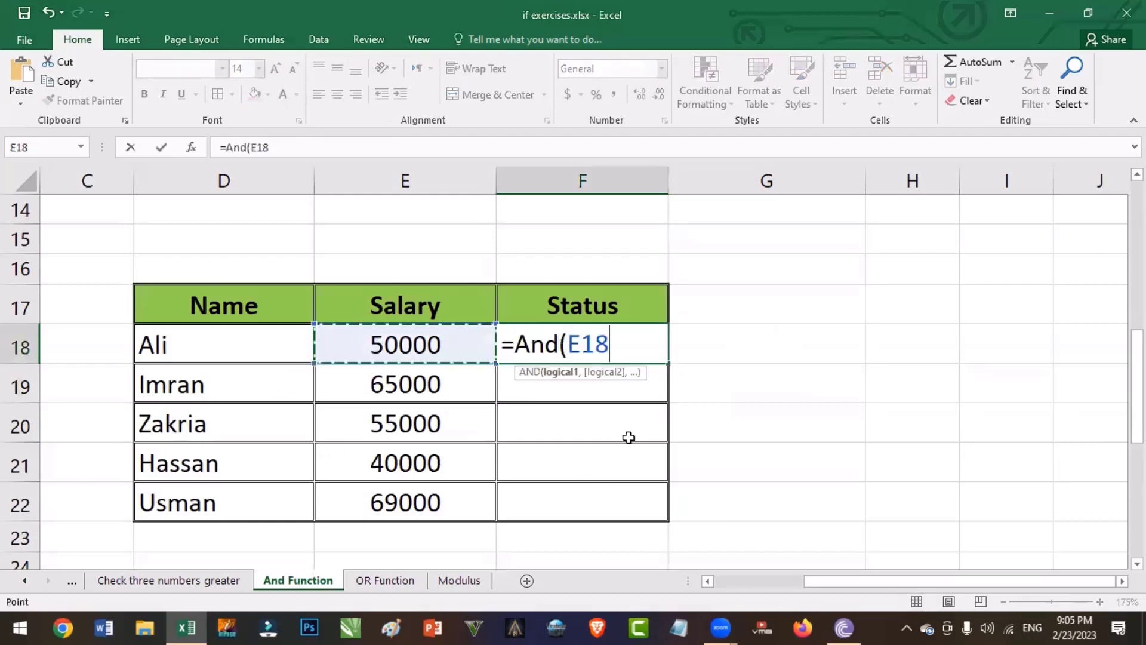
{"action": "type", "text": ">="}
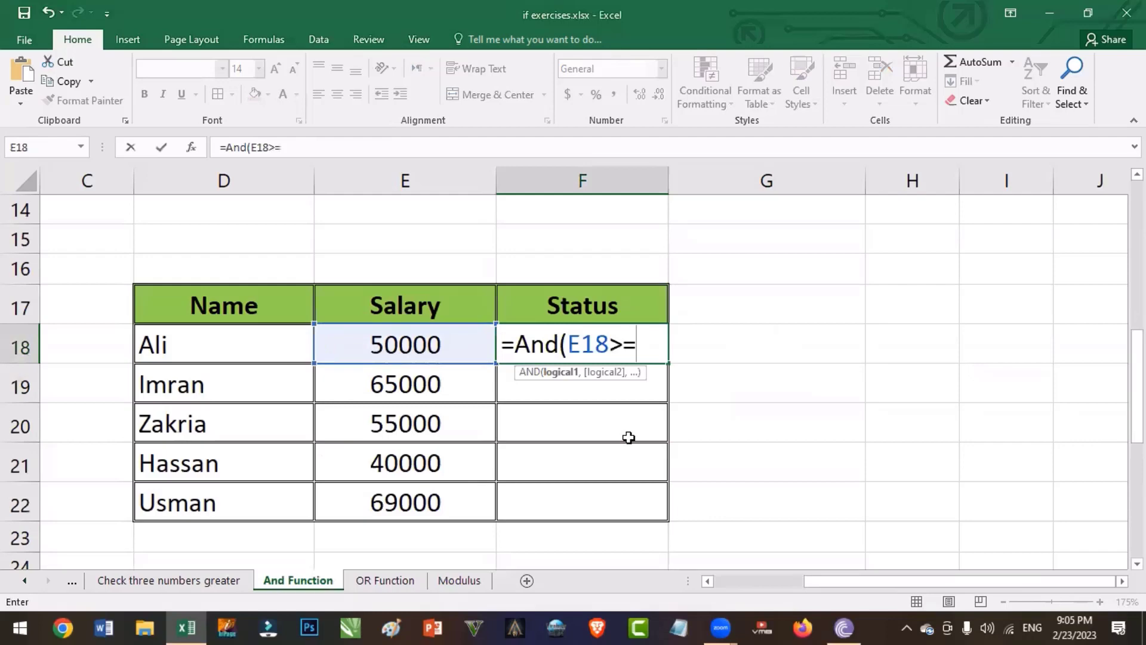
{"action": "type", "text": "4000"}
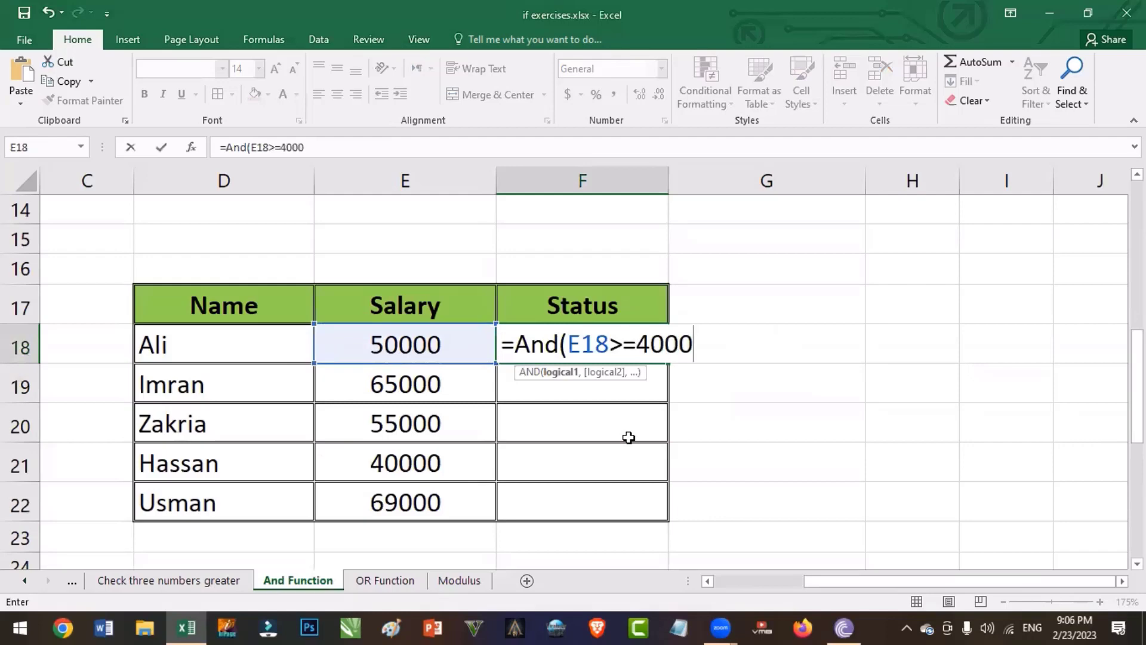
{"action": "type", "text": ","}
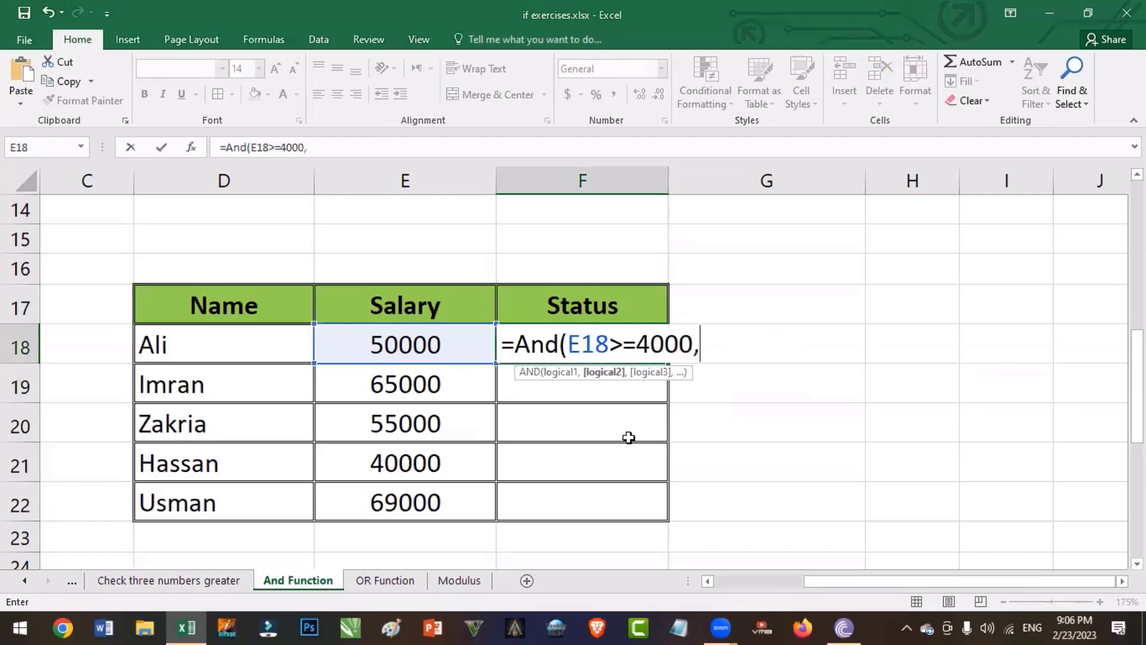
{"action": "left_click", "coordinate": [422, 342]}
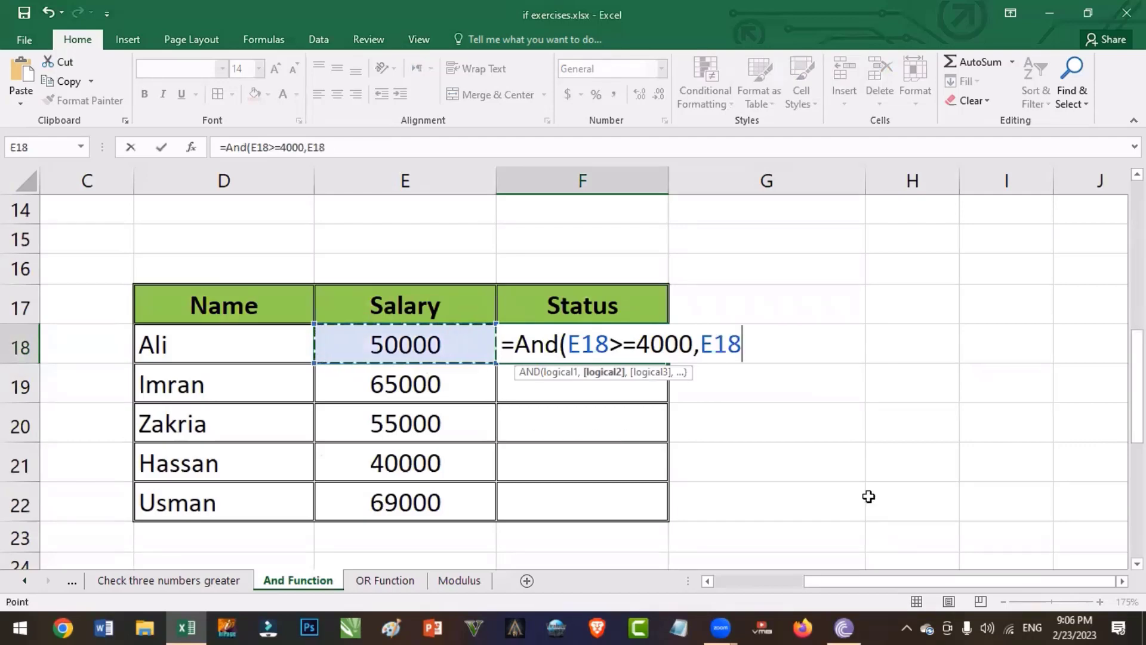
{"action": "type", "text": "<="}
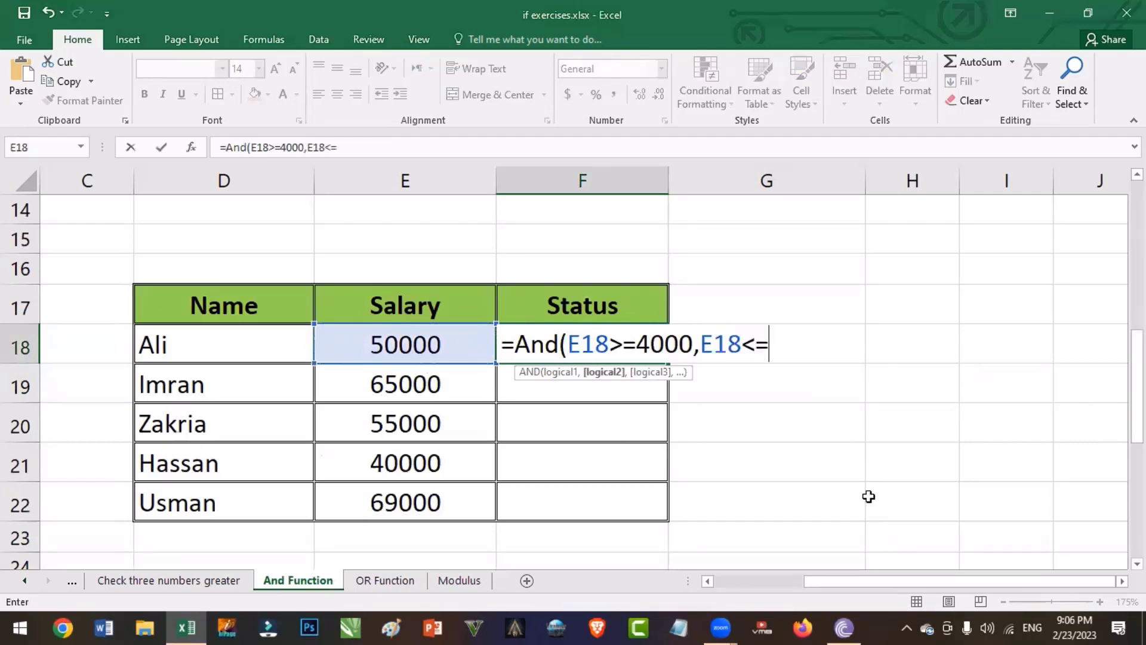
{"action": "type", "text": "60000"}
- Correct the lower limit in F18's formula to 40000, then complete and commit it as =AND(E18>=40000,E18<=60000)
{"action": "left_click", "coordinate": [679, 344]}
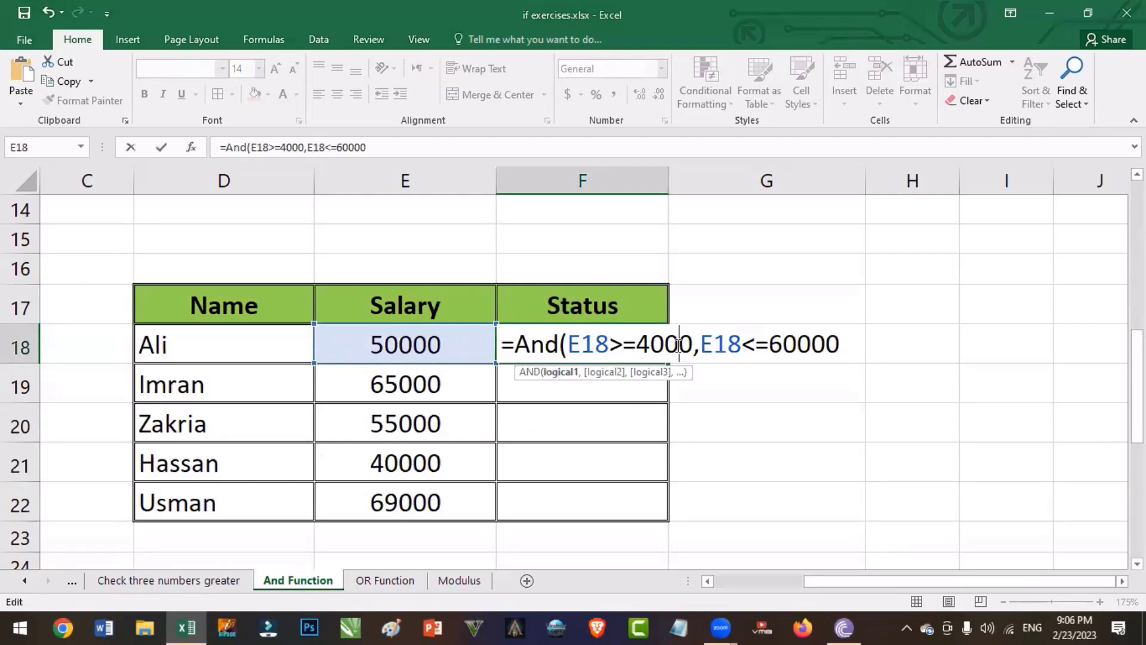
{"action": "type", "text": "0"}
{"action": "left_click", "coordinate": [860, 347]}
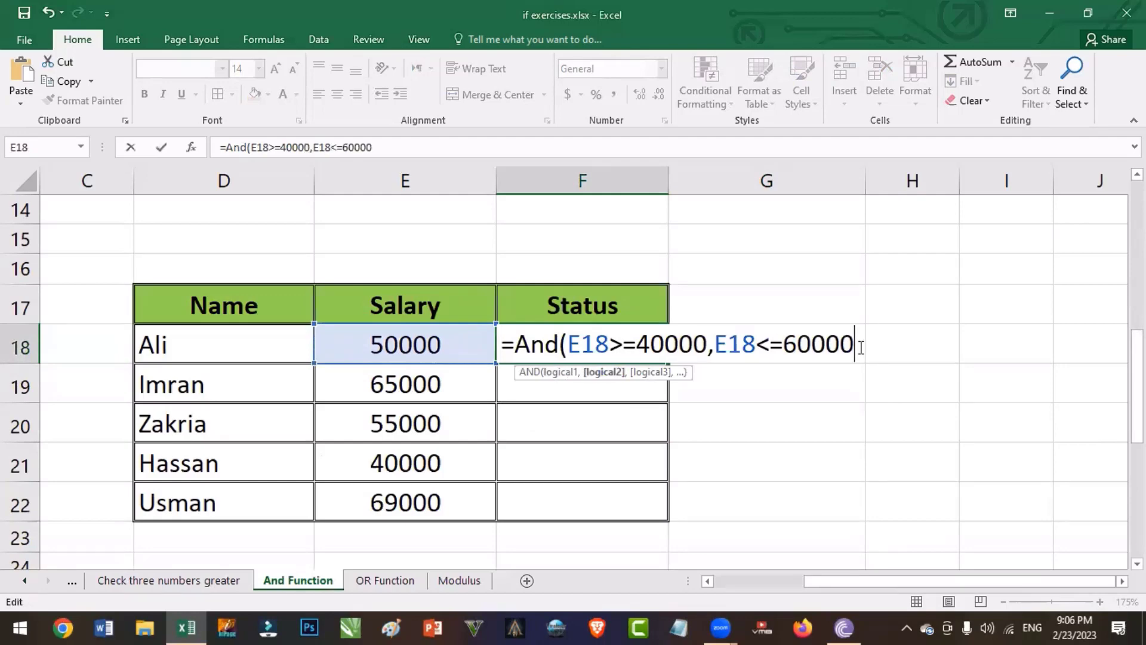
{"action": "type", "text": ")"}
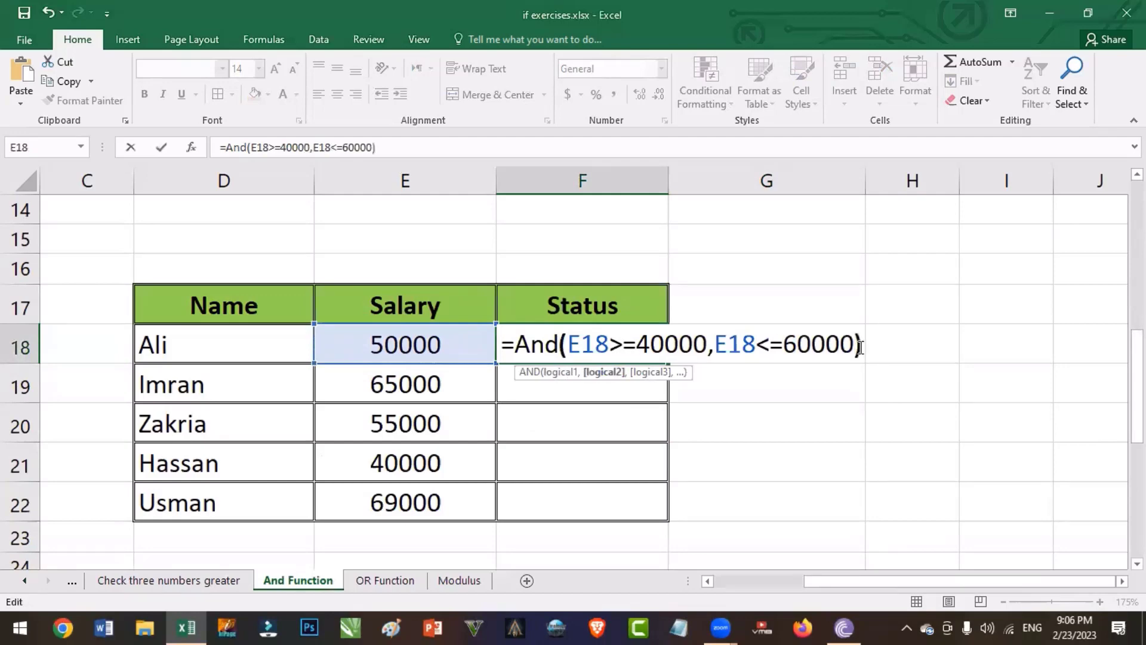
{"action": "left_click", "coordinate": [622, 349]}
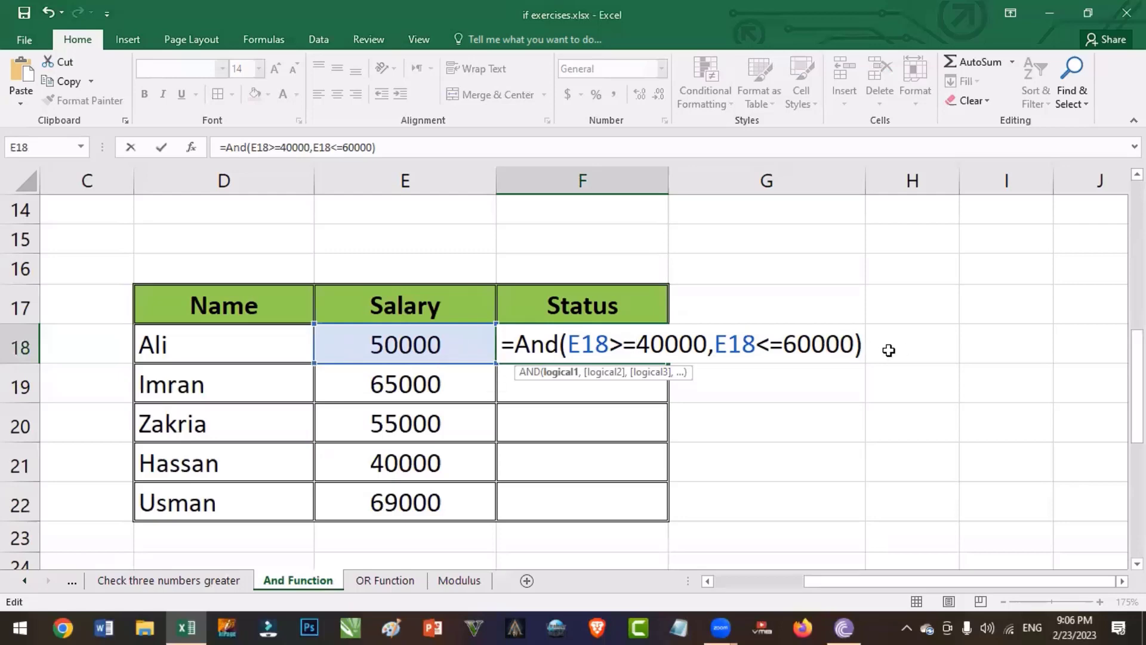
{"action": "left_click", "coordinate": [863, 345]}
{"action": "key", "text": "Return"}
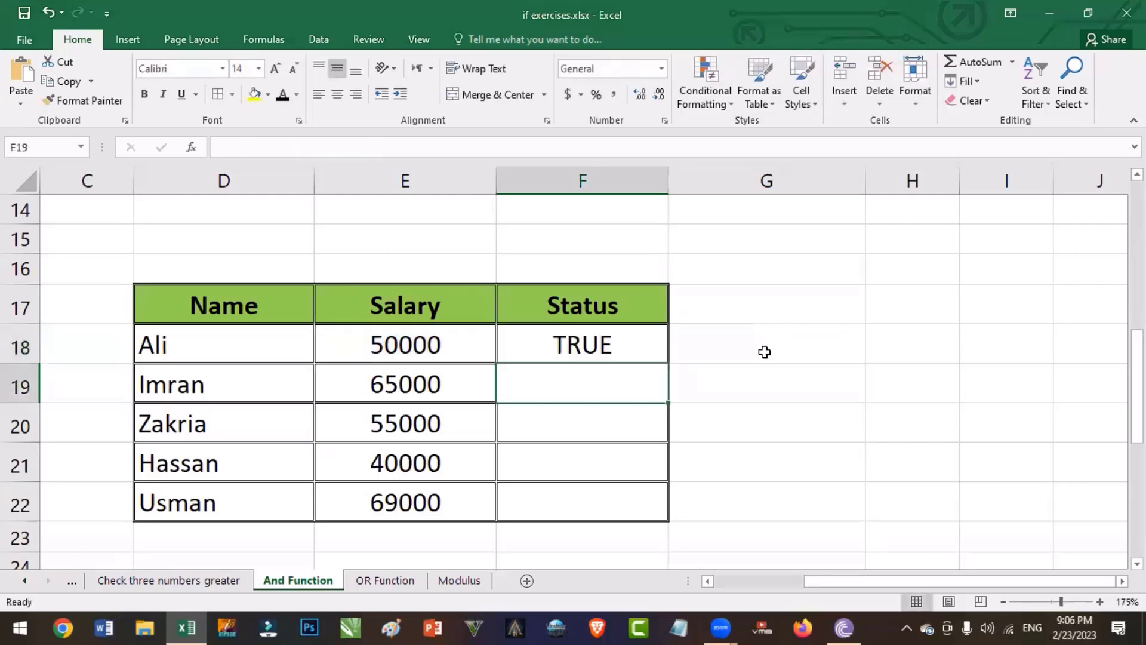
- Fill the AND formula from F18 down the salary table's Status column to F22
{"action": "left_click", "coordinate": [583, 340]}
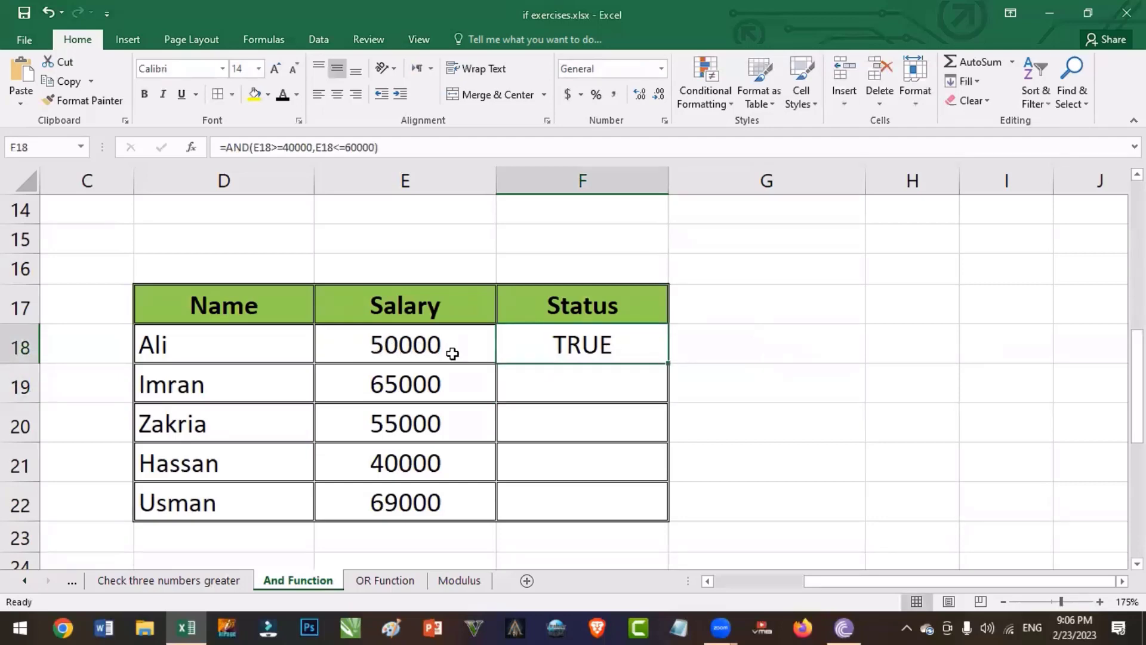
{"action": "left_click_drag", "start_coordinate": [668, 362], "coordinate": [669, 507]}
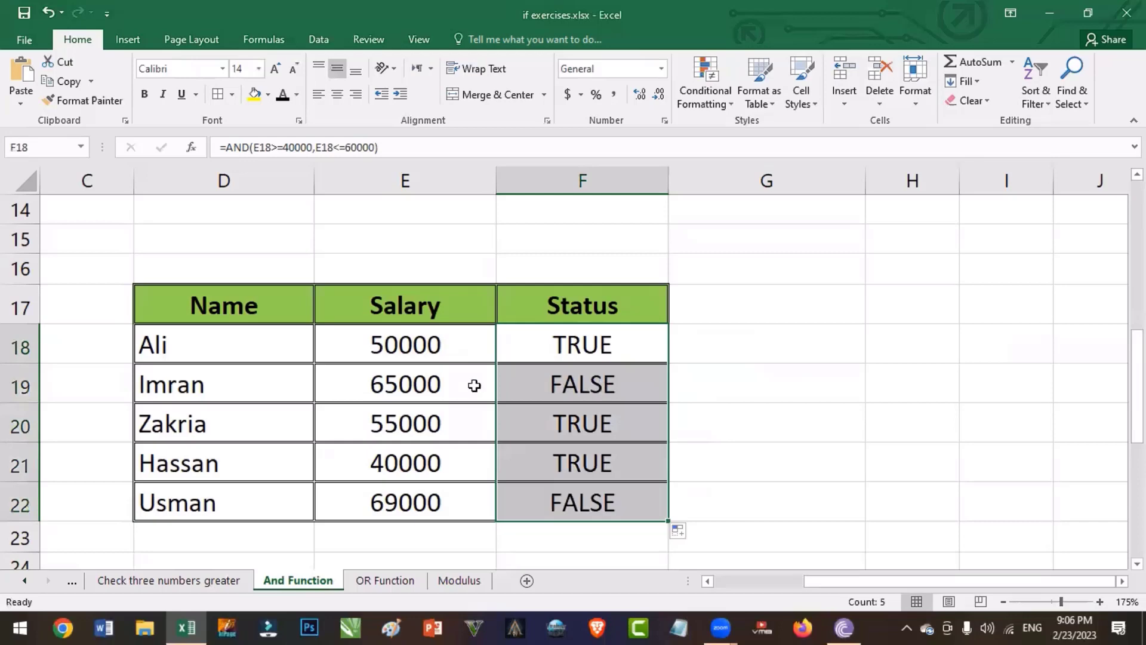
- Inspect the AND formulas in F19, F20 and F22, comparing both salary conditions with each row's salary and Status result
{"action": "double_click", "coordinate": [642, 387]}
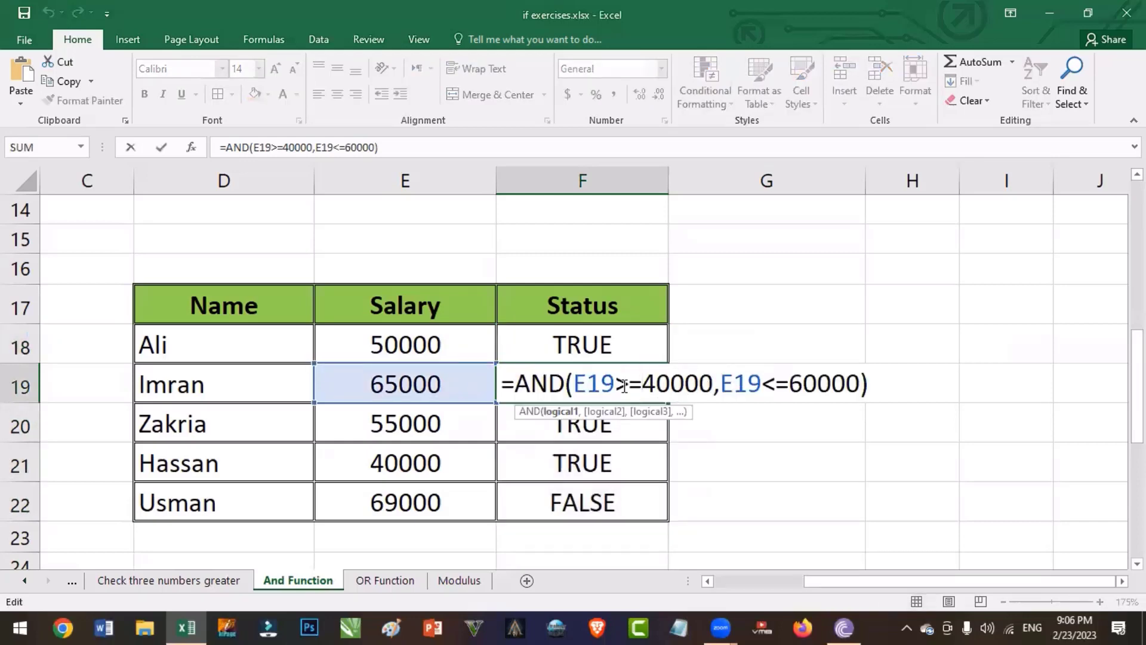
{"action": "left_click_drag", "start_coordinate": [576, 384], "coordinate": [846, 393]}
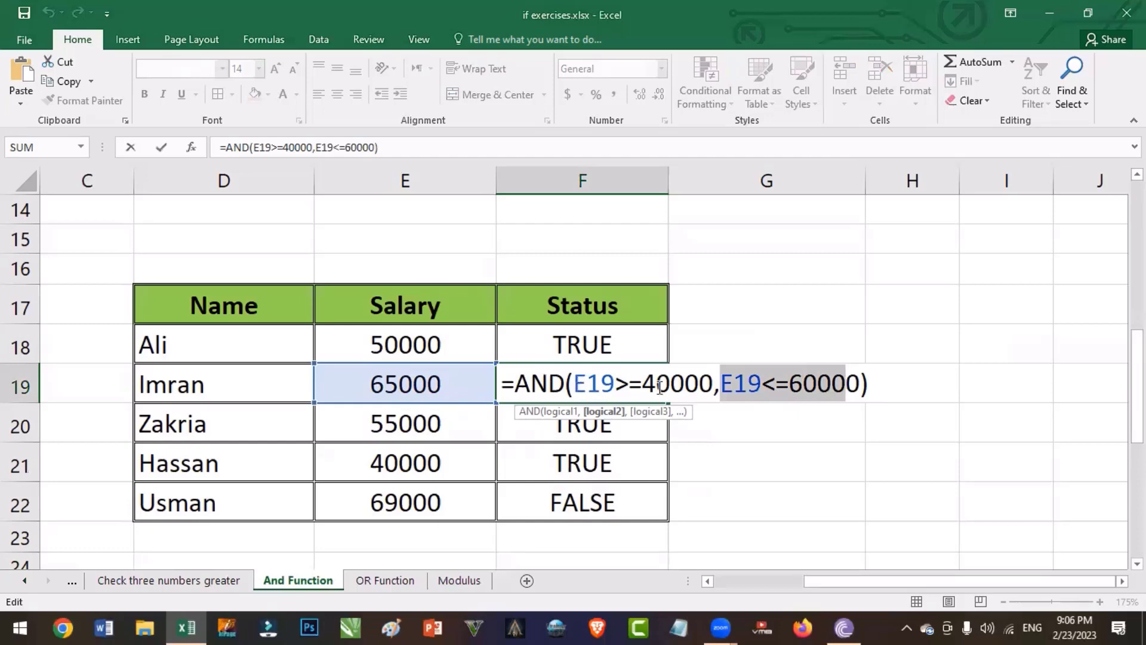
{"action": "left_click", "coordinate": [871, 391]}
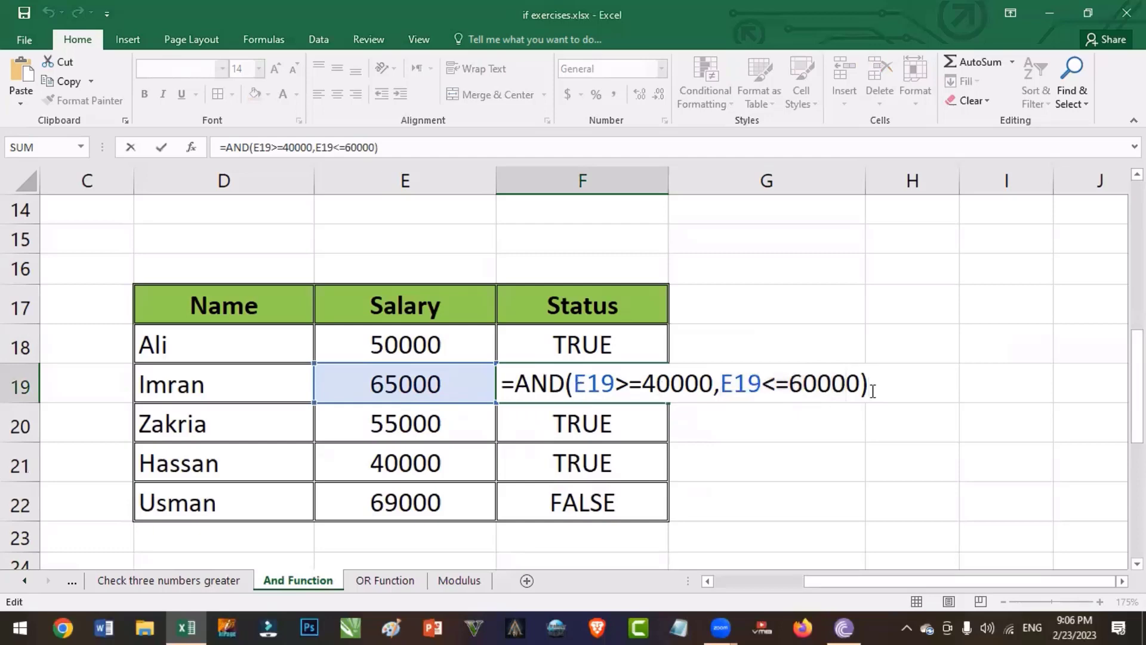
{"action": "key", "text": "Return"}
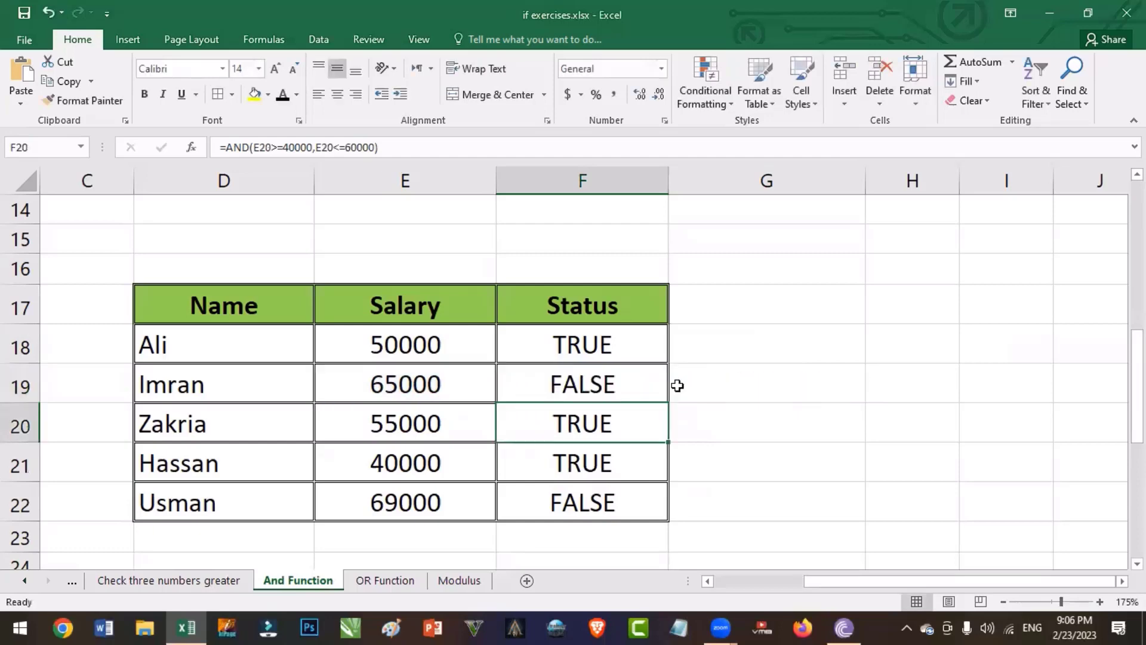
{"action": "double_click", "coordinate": [600, 423]}
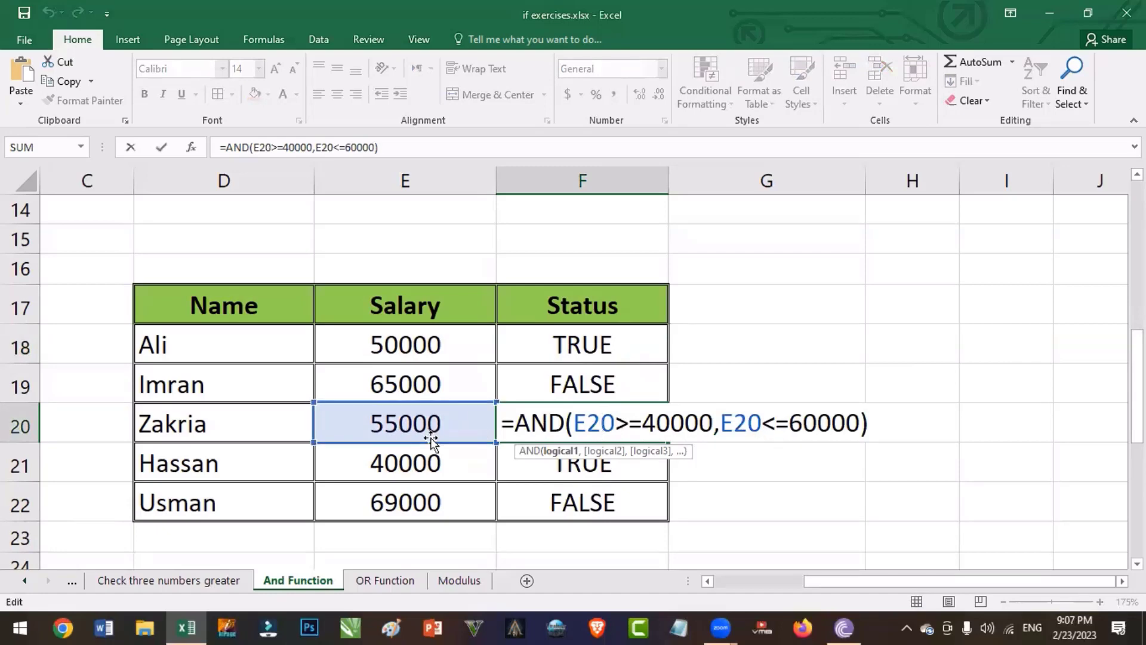
{"action": "key", "text": "Escape"}
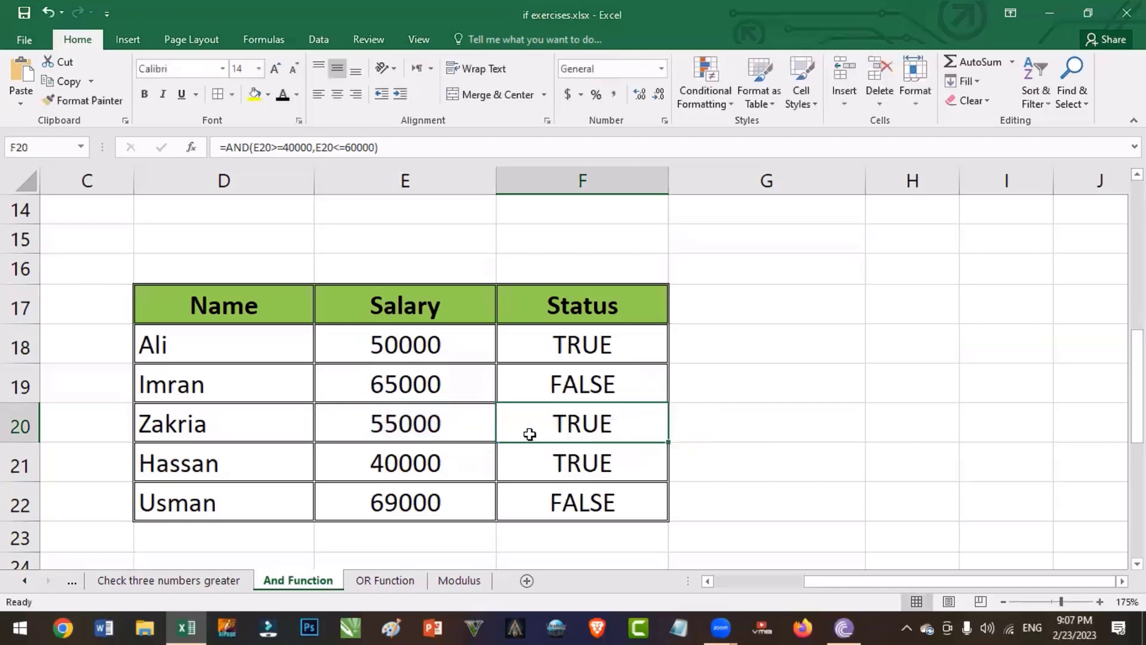
{"action": "left_click", "coordinate": [582, 503]}
{"action": "double_click", "coordinate": [584, 504]}
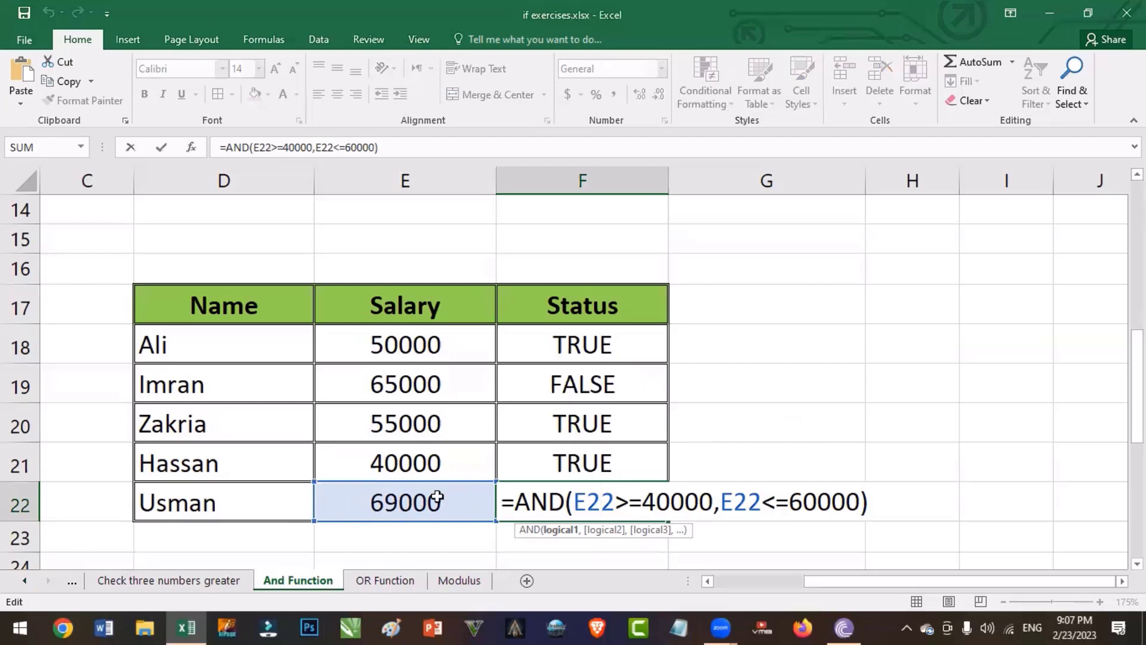
{"action": "left_click_drag", "start_coordinate": [575, 512], "coordinate": [873, 508]}
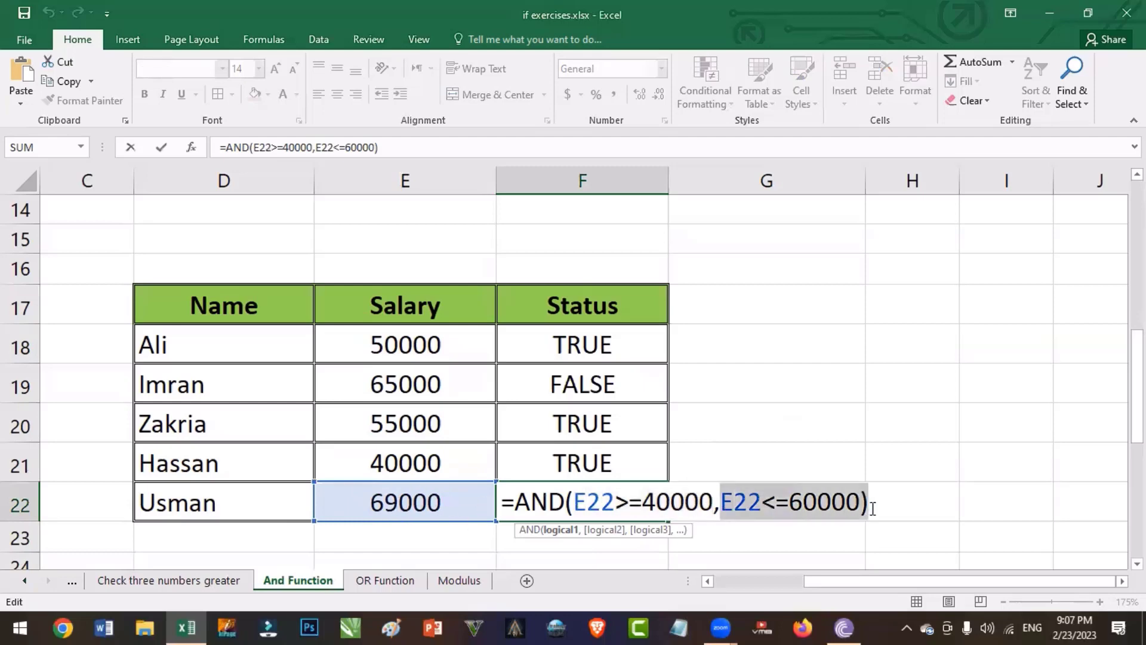
{"action": "key", "text": "Return"}
- Enter =AND(E28>=18,E28<=60) in Status cell F28 of the Government Job table
{"action": "scroll", "coordinate": [704, 448], "scroll_direction": "down", "scroll_amount": 3}
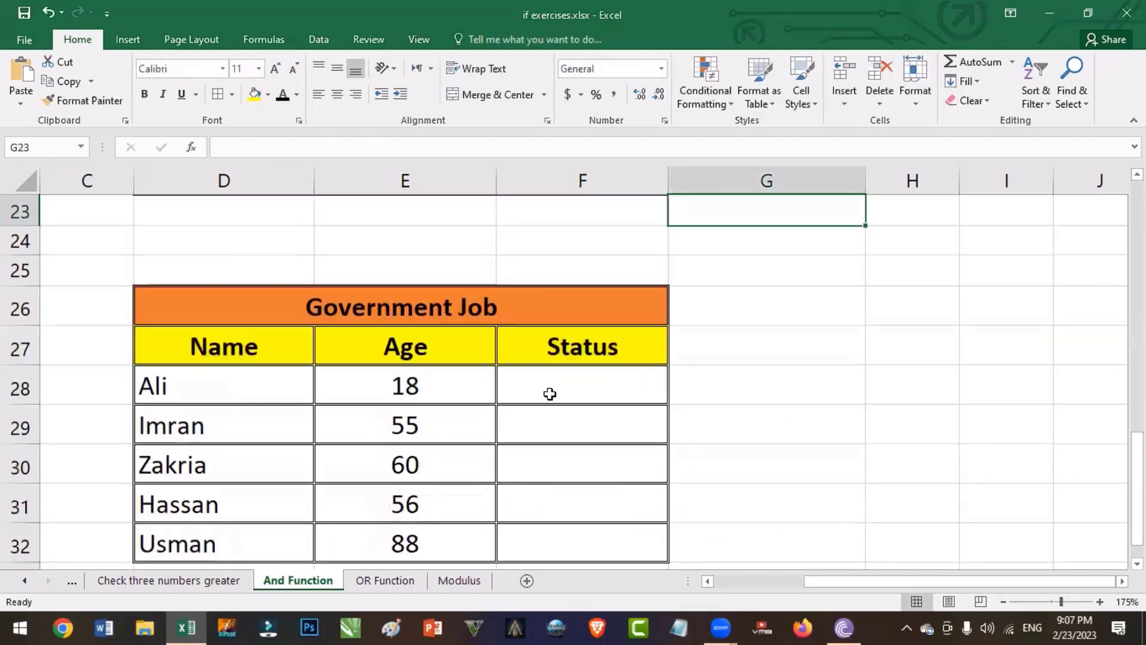
{"action": "left_click", "coordinate": [547, 388]}
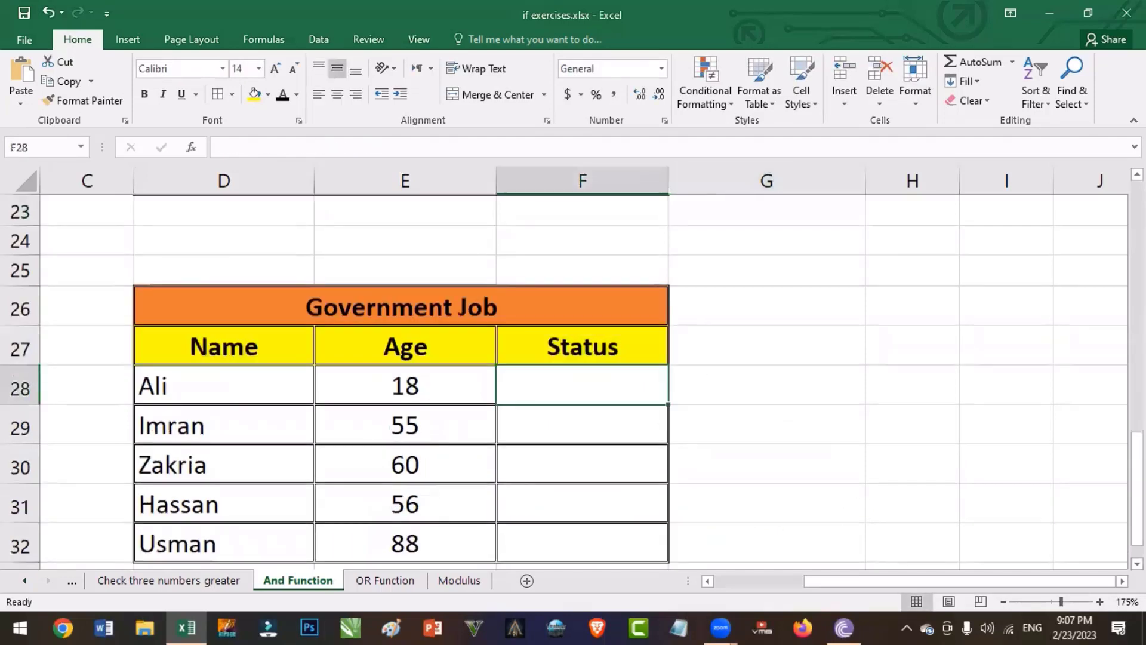
{"action": "scroll", "coordinate": [709, 463], "scroll_direction": "down", "scroll_amount": 1}
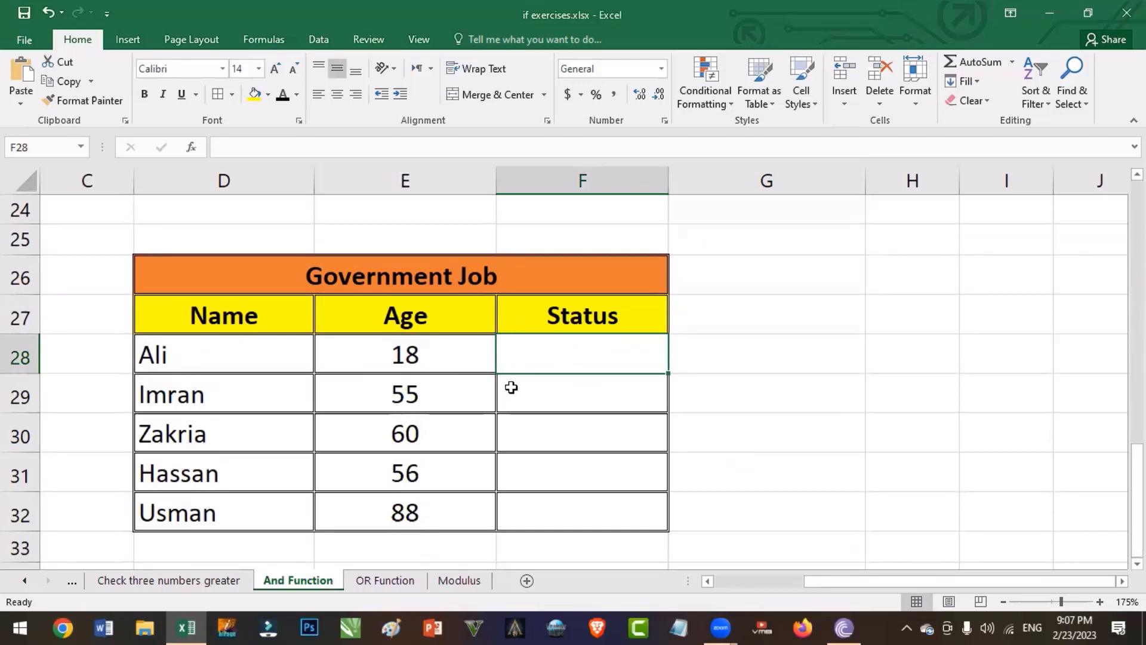
{"action": "type", "text": "="}
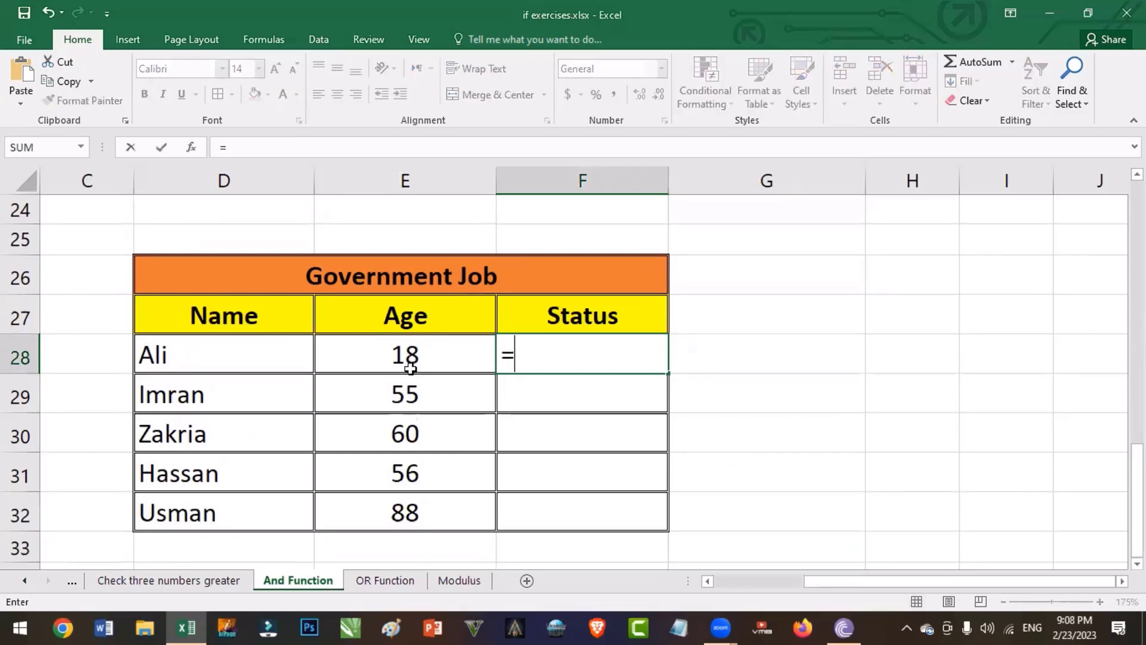
{"action": "type", "text": "And("}
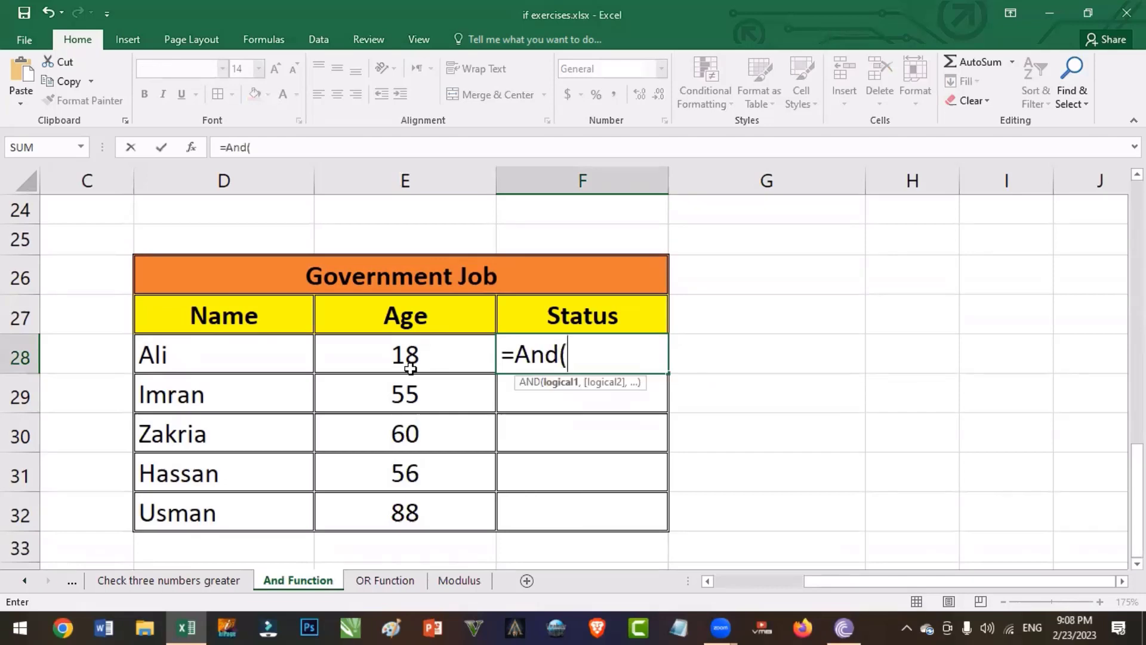
{"action": "left_click", "coordinate": [410, 368]}
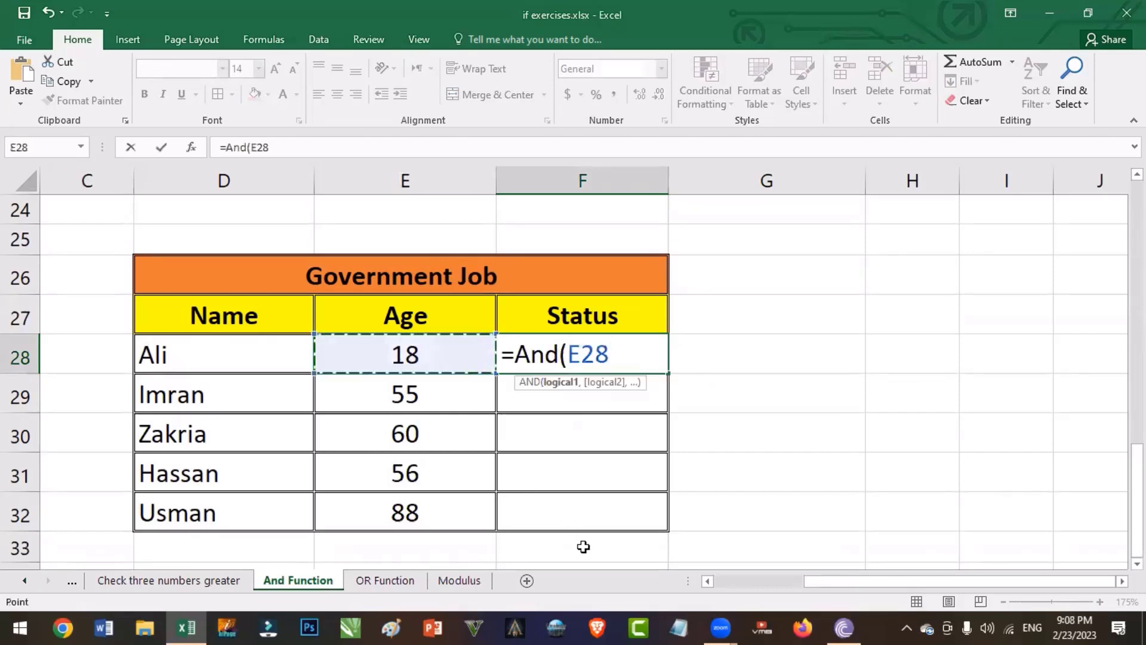
{"action": "type", "text": ">"}
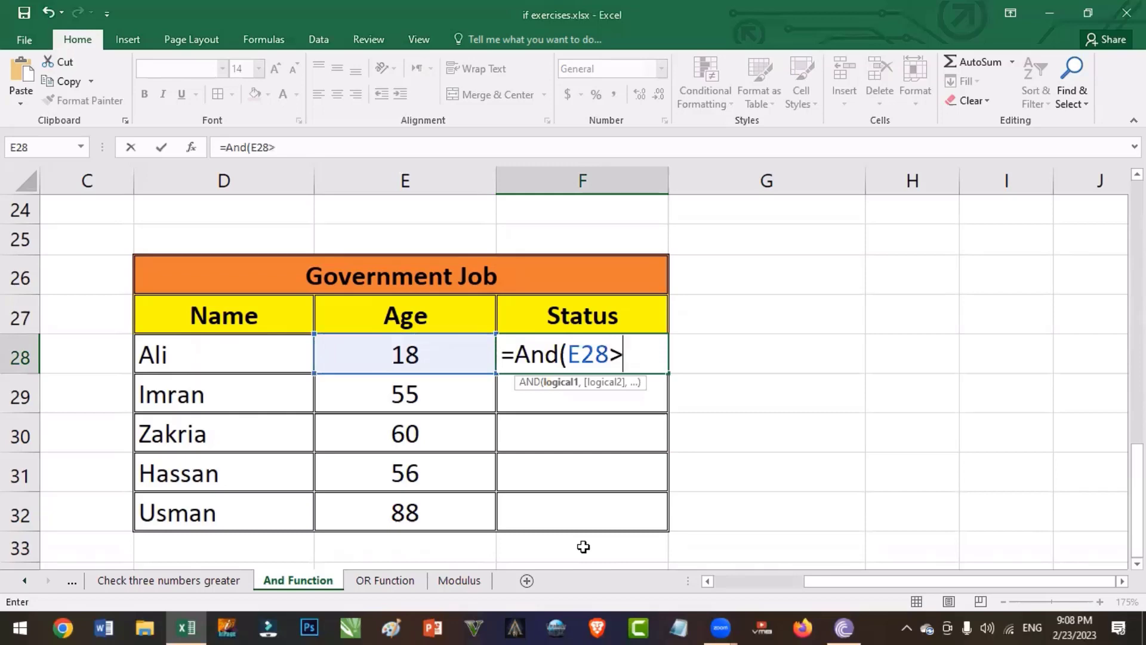
{"action": "type", "text": "=18,"}
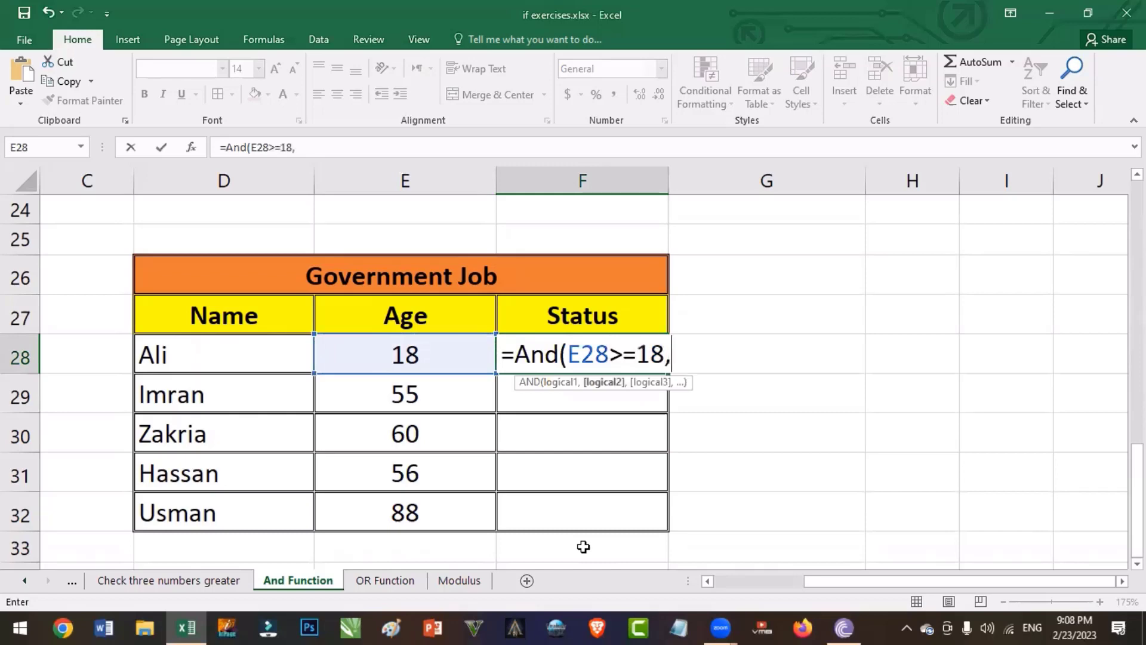
{"action": "left_click", "coordinate": [429, 361]}
{"action": "type", "text": "<="}
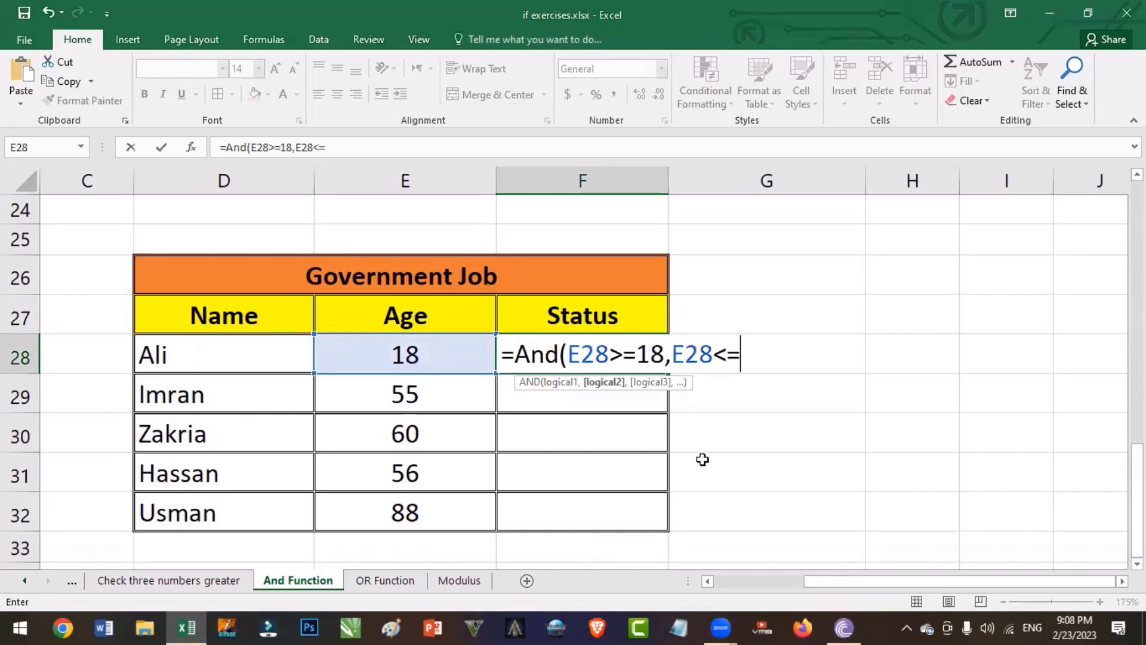
{"action": "type", "text": "60)"}
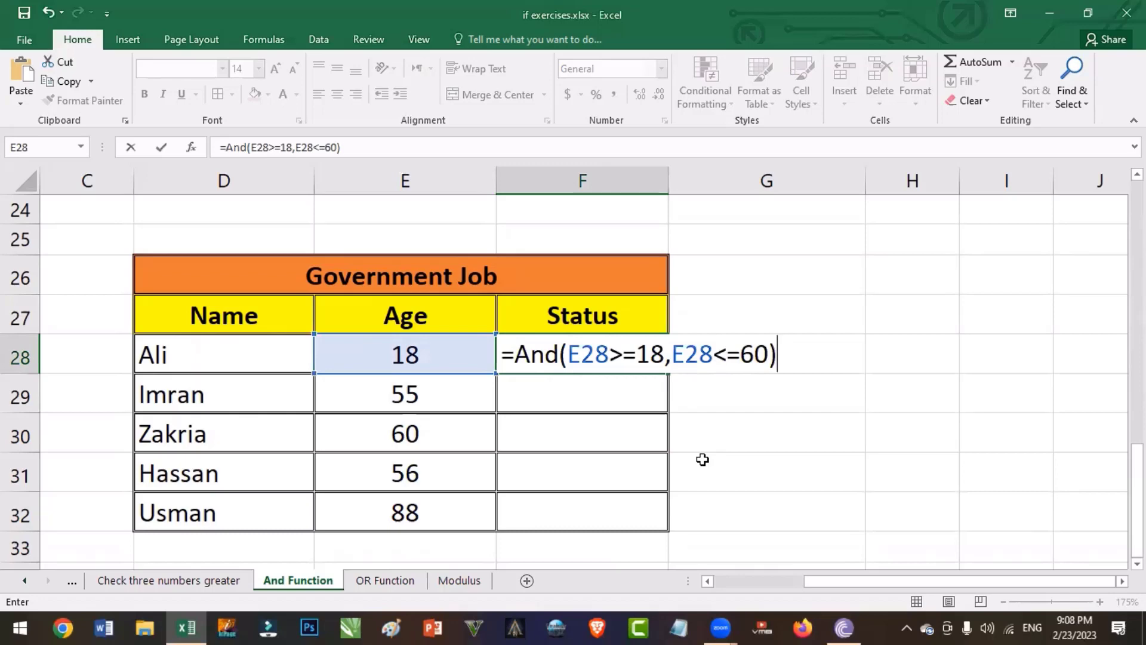
{"action": "key", "text": "Return"}
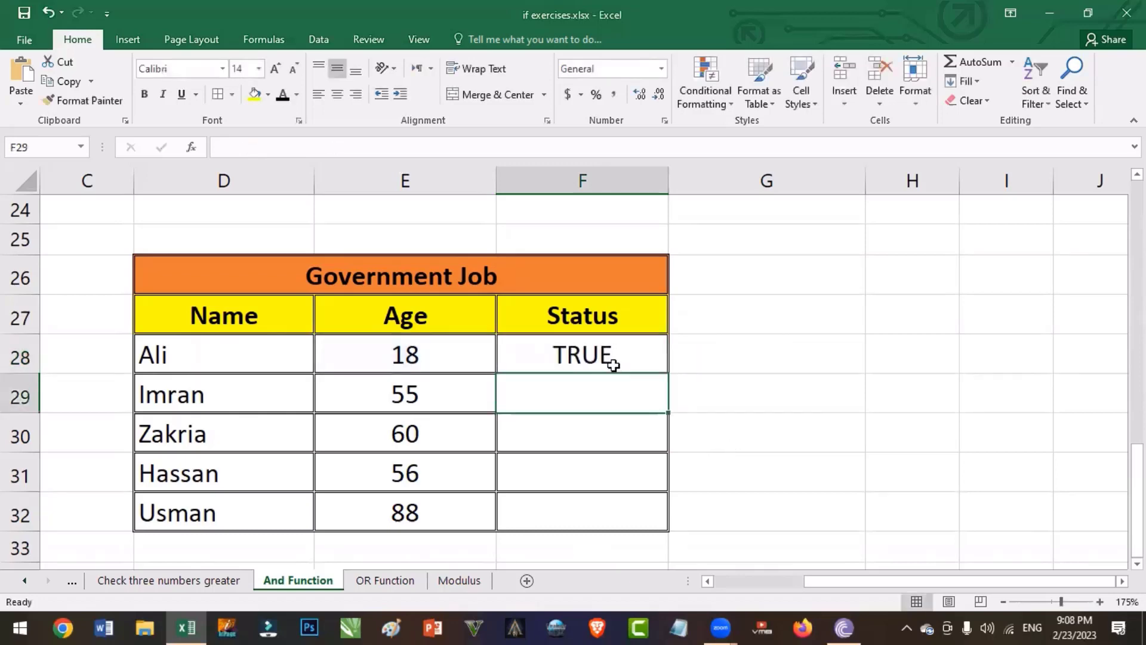
- Fill the age-check formula from F28 down the Government Job table's Status column to F32
{"action": "left_click", "coordinate": [606, 361]}
{"action": "left_click_drag", "start_coordinate": [669, 371], "coordinate": [680, 524]}
- Check the Government Job Status results in F29 and F32, examining both age conditions in F32's AND formula
{"action": "left_click", "coordinate": [582, 393]}
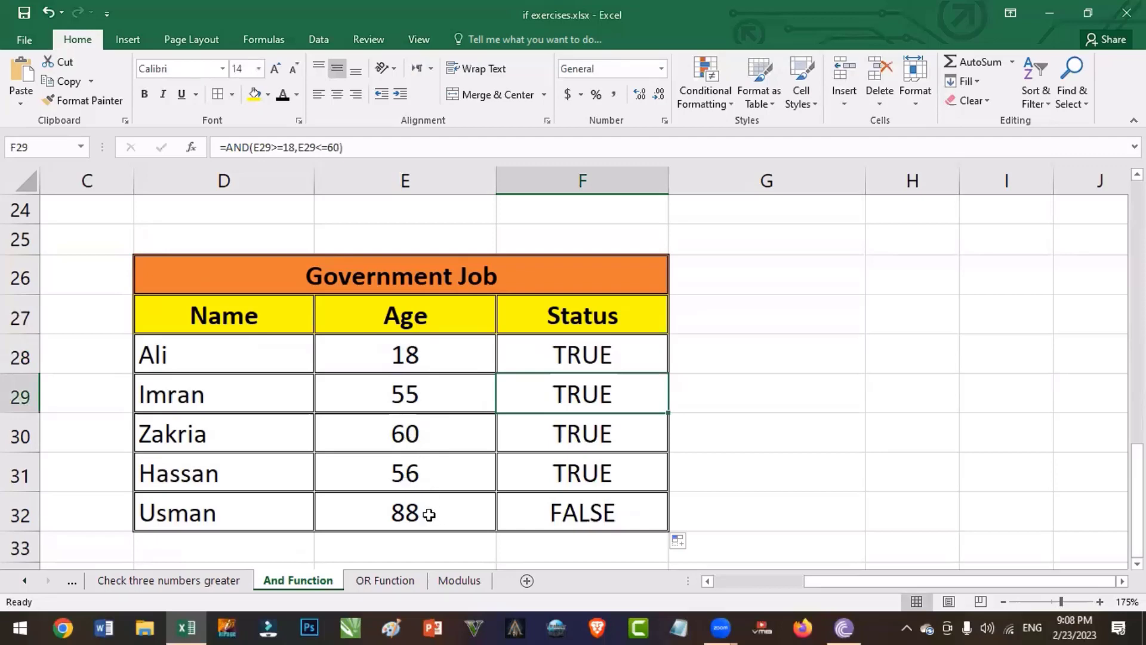
{"action": "double_click", "coordinate": [600, 512]}
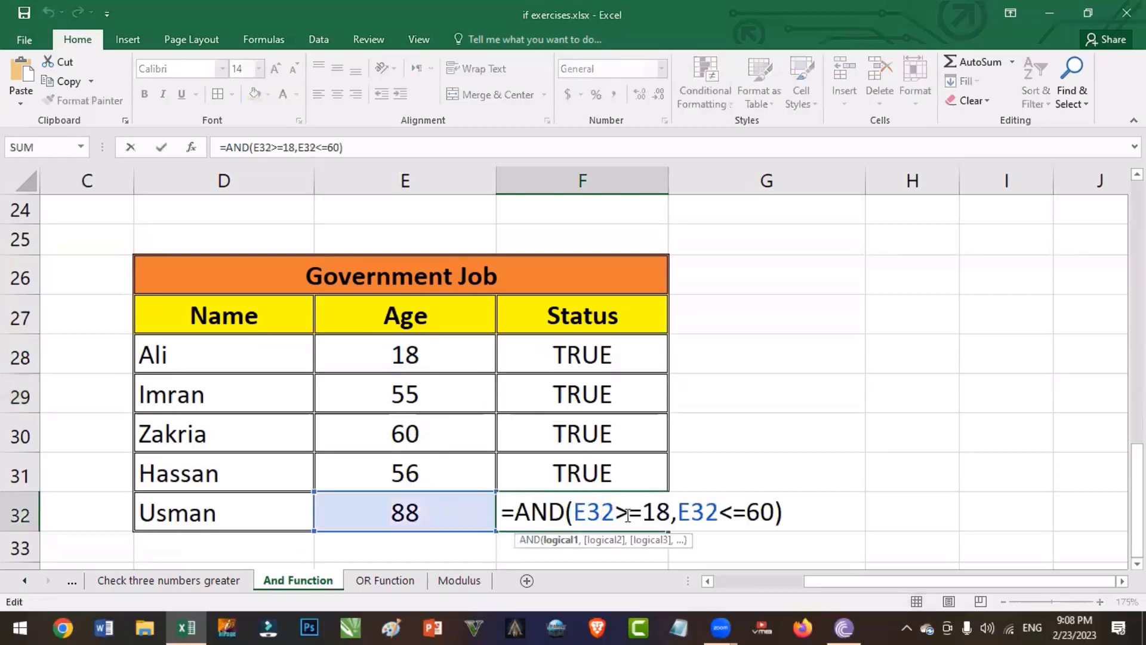
{"action": "left_click_drag", "start_coordinate": [573, 512], "coordinate": [669, 512]}
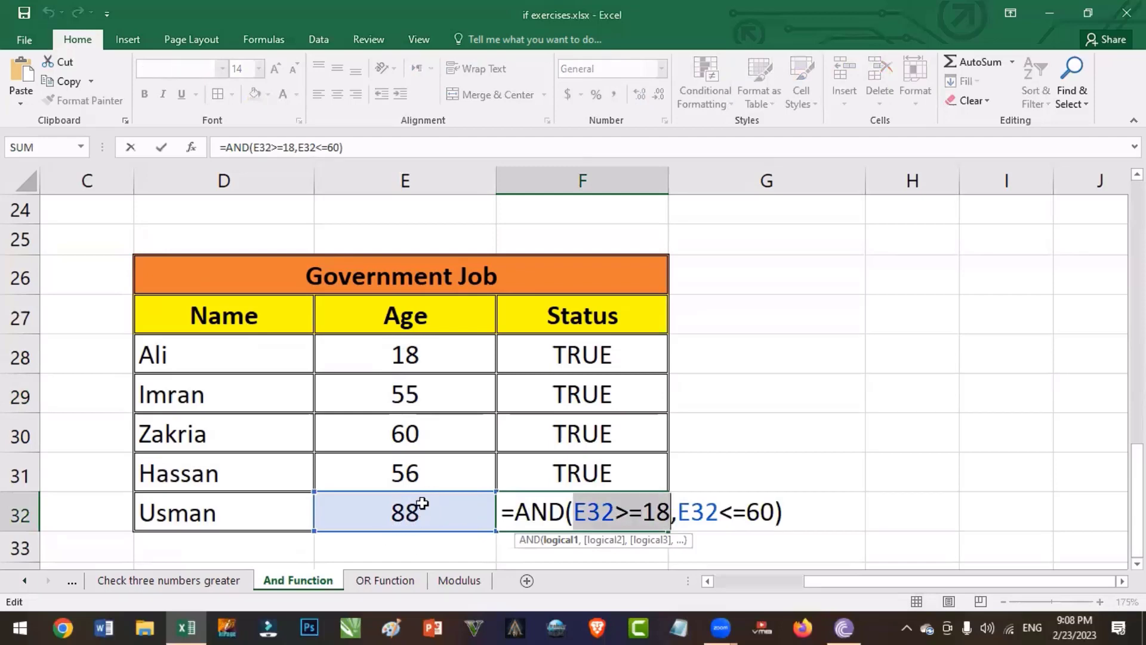
{"action": "left_click_drag", "start_coordinate": [675, 514], "coordinate": [771, 518]}
{"action": "left_click", "coordinate": [785, 514]}
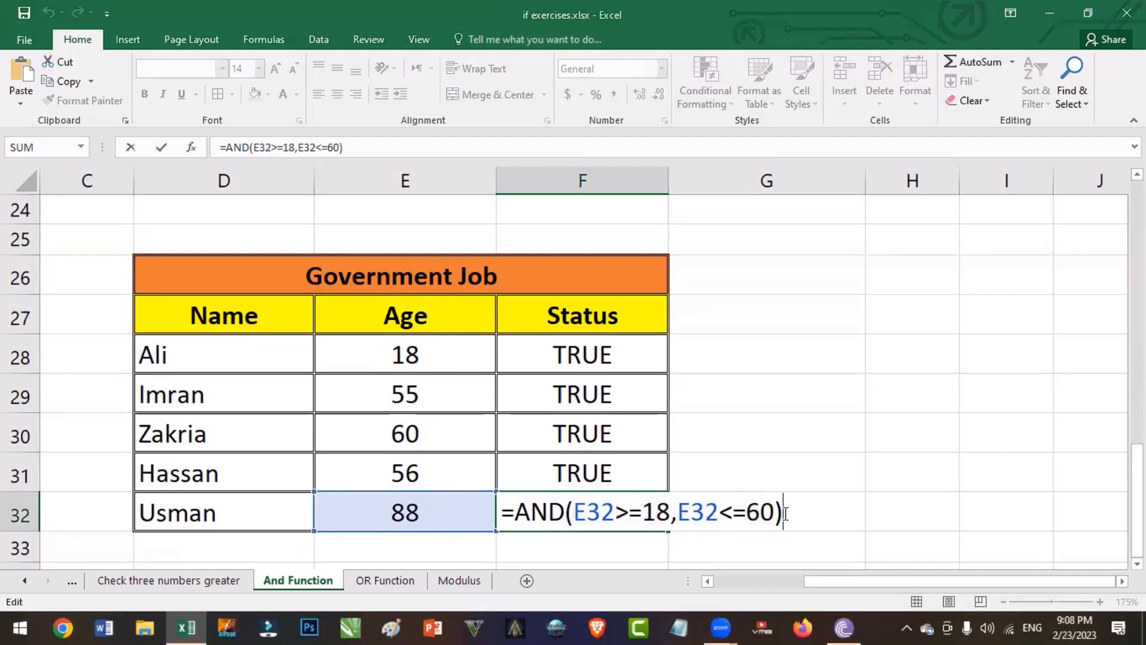
{"action": "key", "text": "ctrl+Return"}
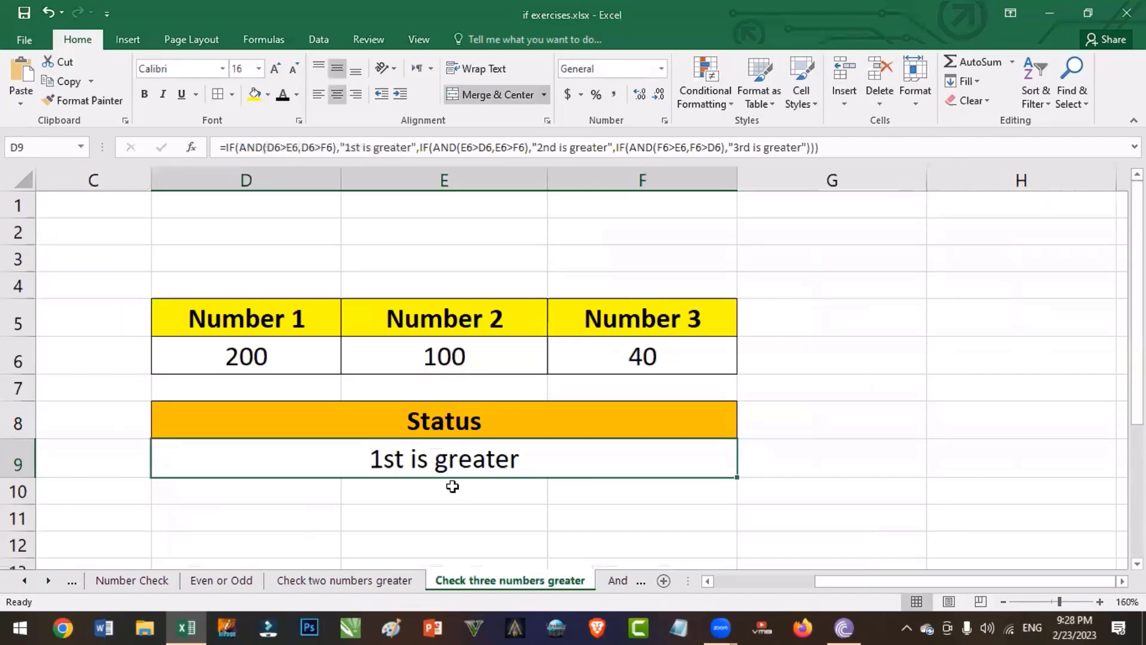
- Clear the existing formula from Status cell D9 on the Check three numbers greater sheet
{"action": "left_click", "coordinate": [449, 485]}
{"action": "left_click", "coordinate": [456, 471]}
{"action": "key", "text": "Delete"}
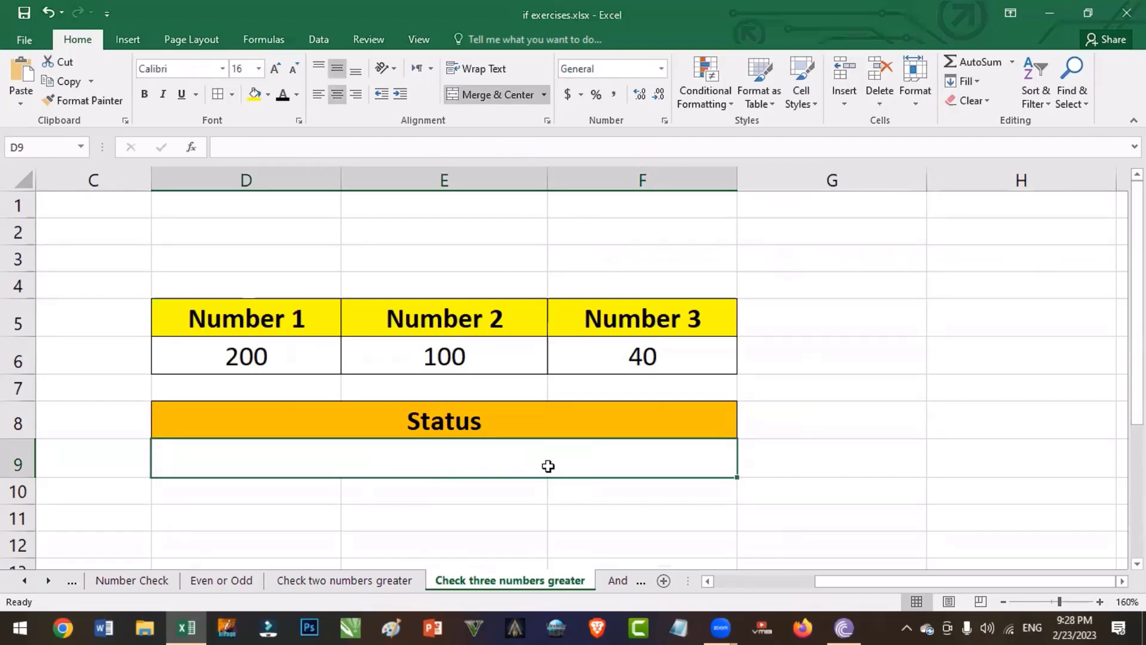
- Begin the formula in Status cell D9 with =IF(AND(D6>E6,D6>F6),"1st is greater"
{"action": "type", "text": "=if("}
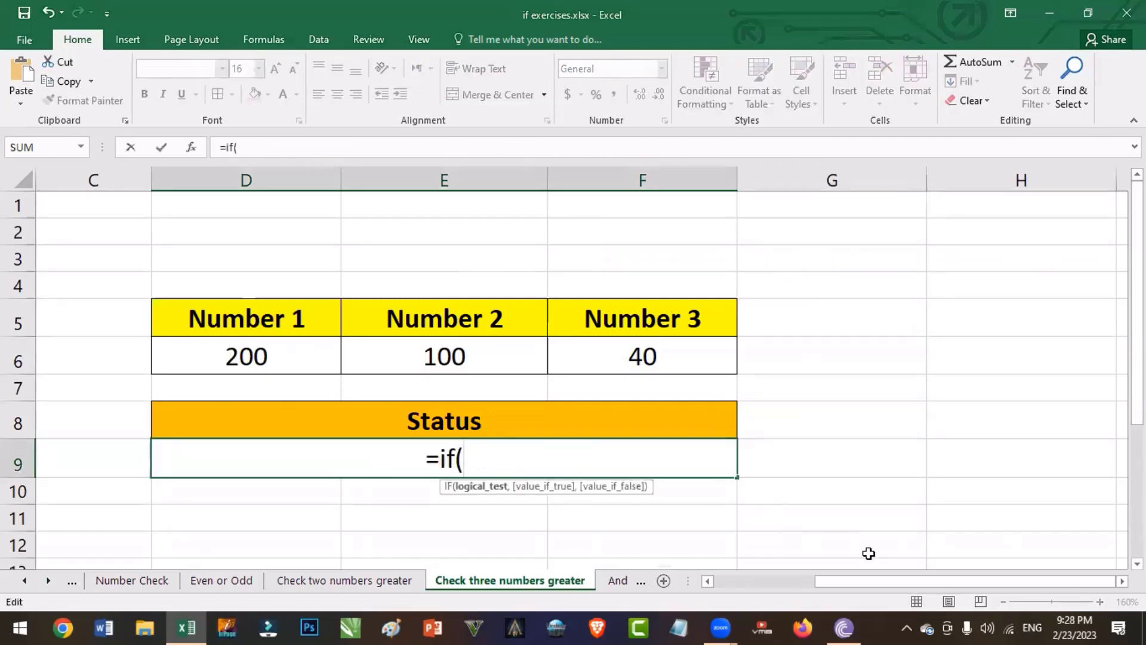
{"action": "type", "text": "and"}
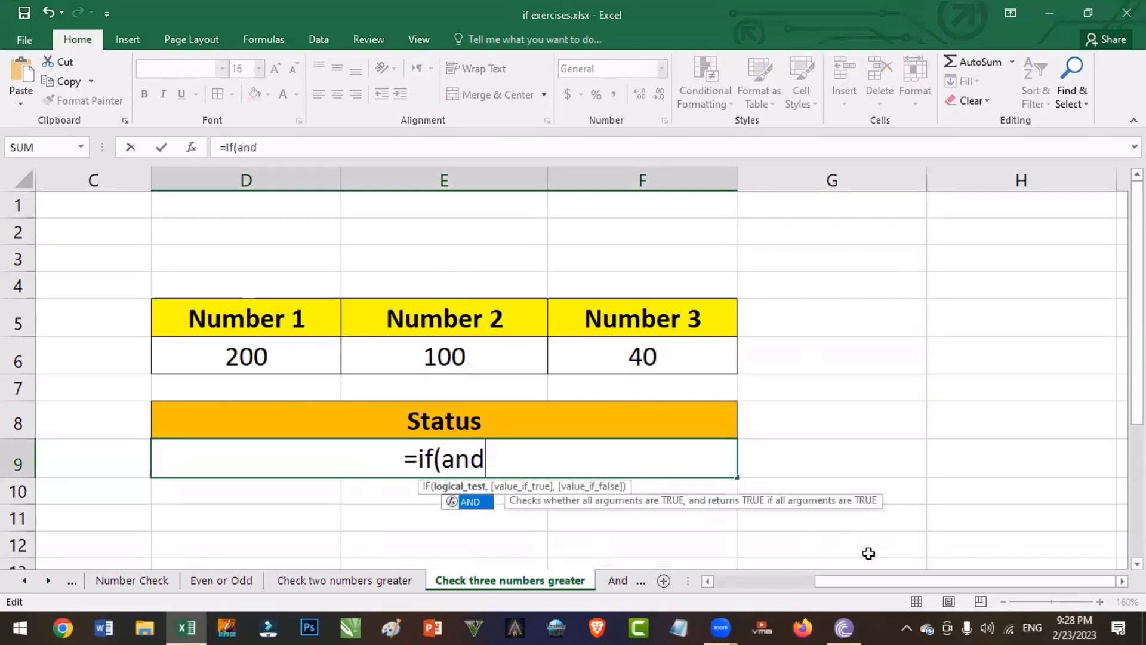
{"action": "type", "text": "("}
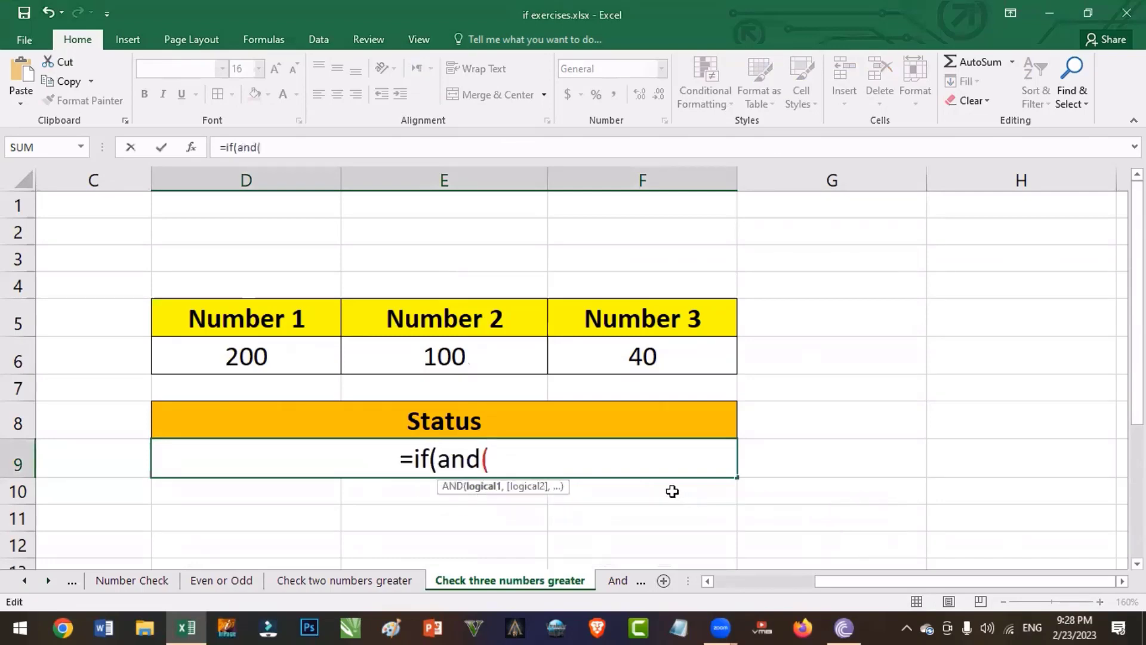
{"action": "left_click", "coordinate": [264, 363]}
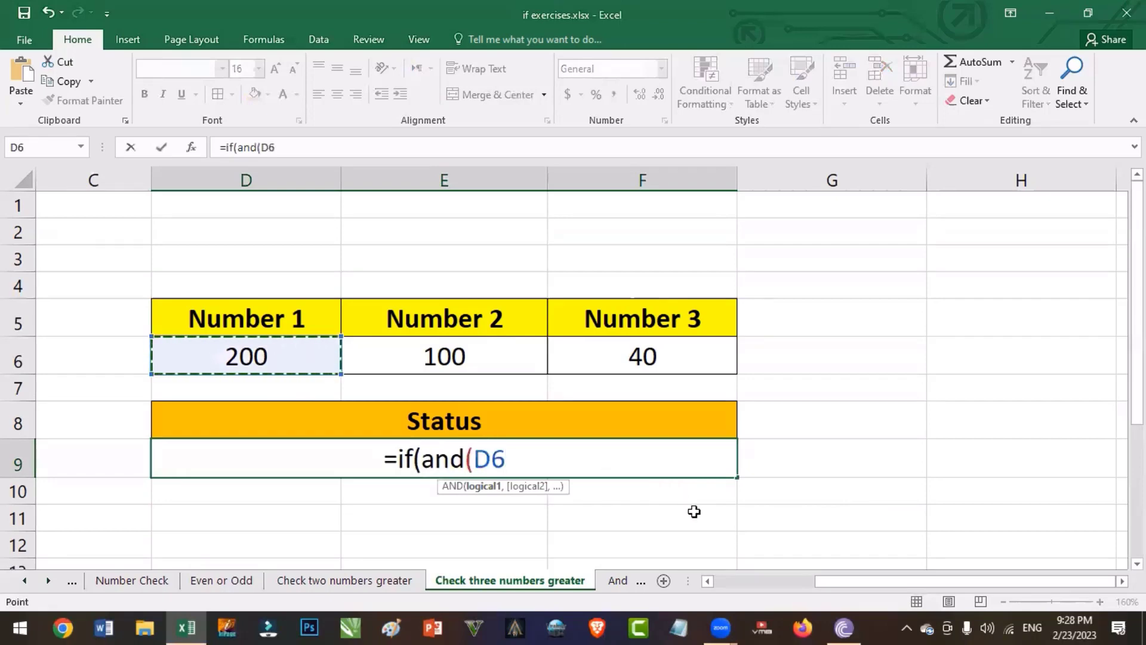
{"action": "type", "text": ">"}
{"action": "left_click", "coordinate": [537, 365]}
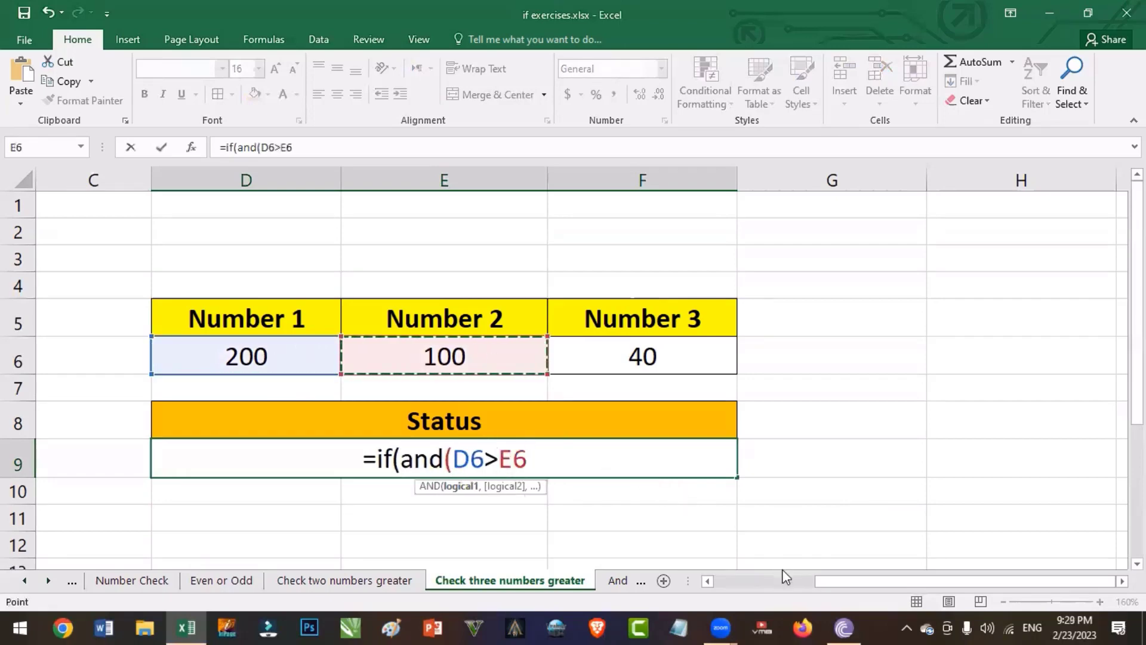
{"action": "type", "text": ","}
{"action": "left_click", "coordinate": [238, 357]}
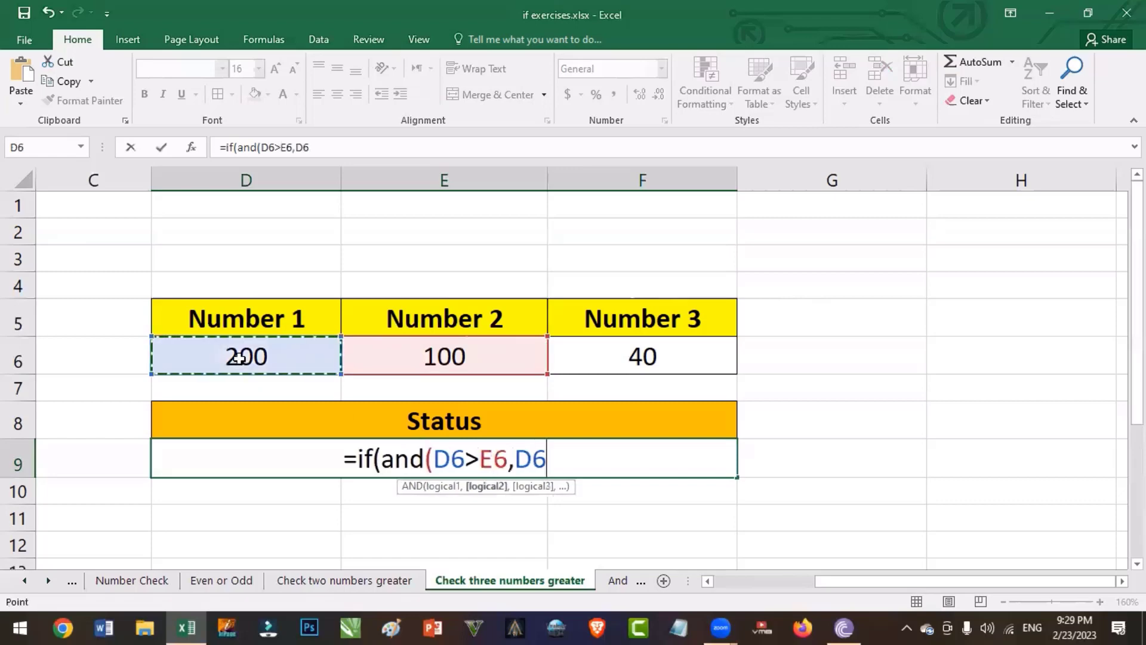
{"action": "type", "text": ">"}
{"action": "left_click", "coordinate": [682, 358]}
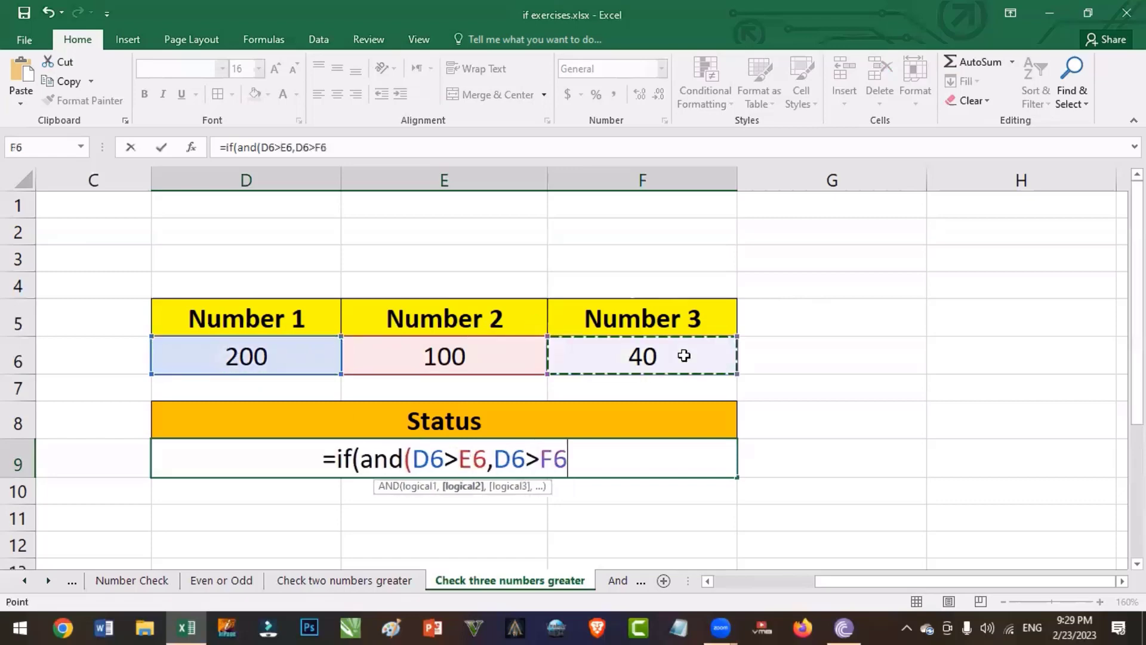
{"action": "type", "text": ")"}
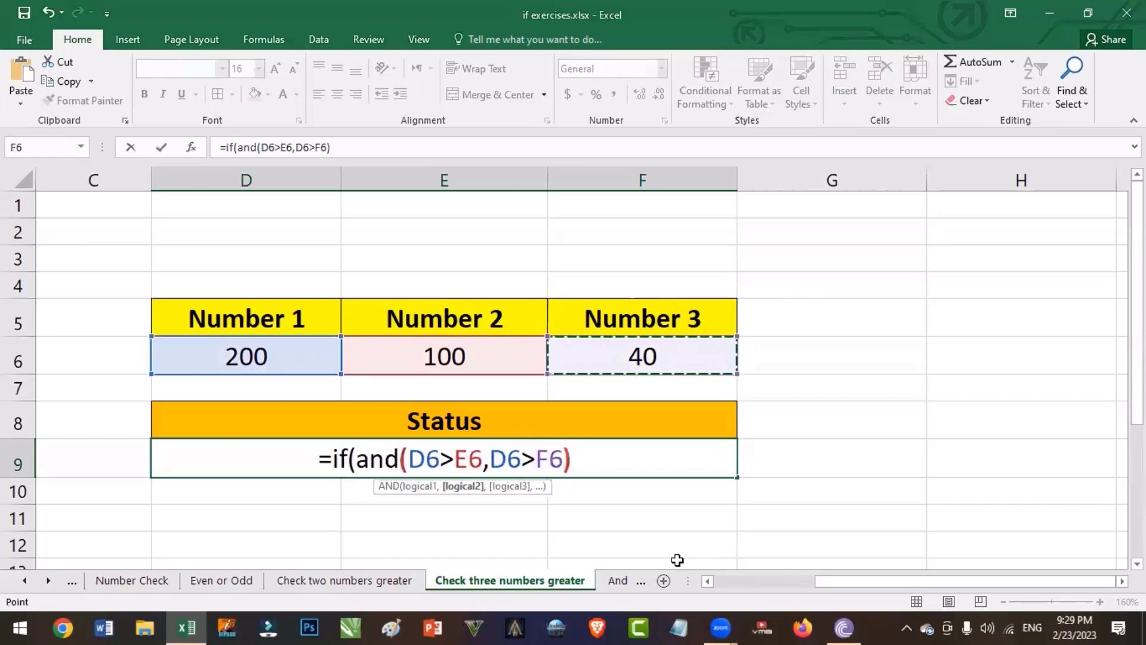
{"action": "type", "text": "),"}
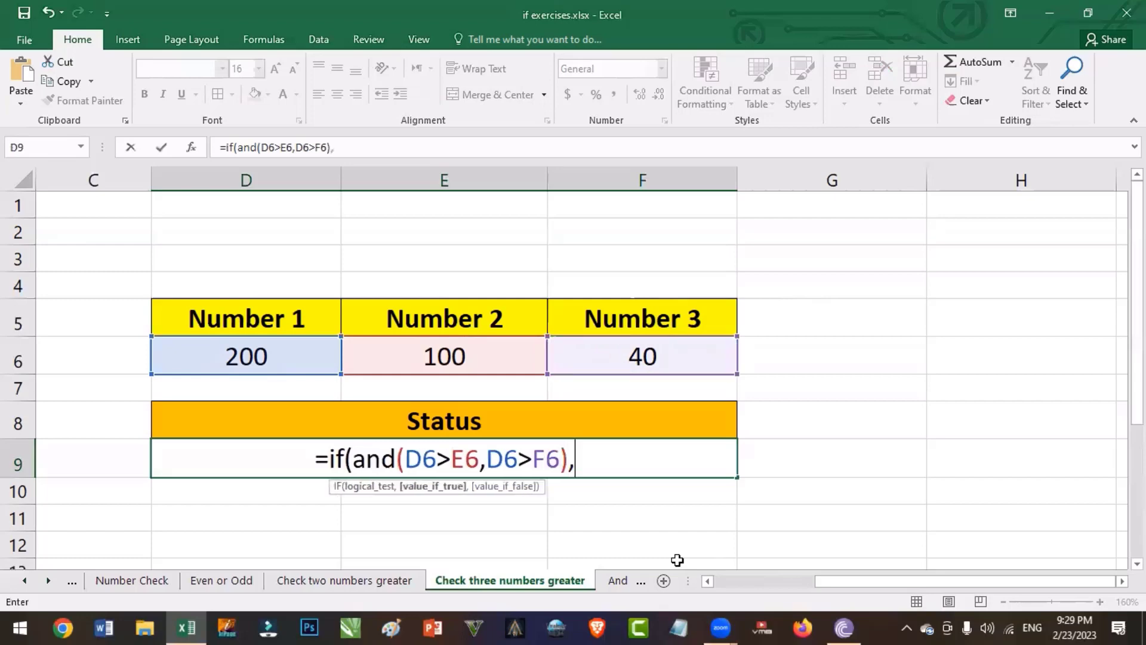
{"action": "type", "text": "\"1st is greater\""}
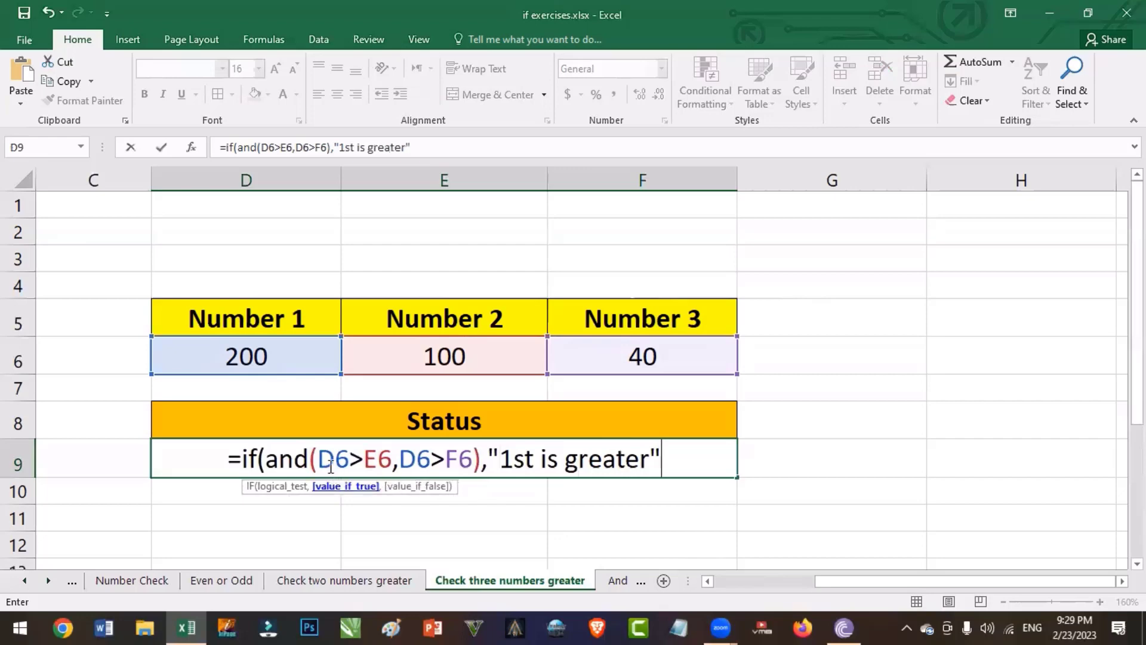
- Examine the AND function, its D6>E6 and D6>F6 conditions, and the true-value text in D9's unfinished formula
{"action": "left_click_drag", "start_coordinate": [320, 467], "coordinate": [378, 466]}
{"action": "left_click", "coordinate": [298, 464]}
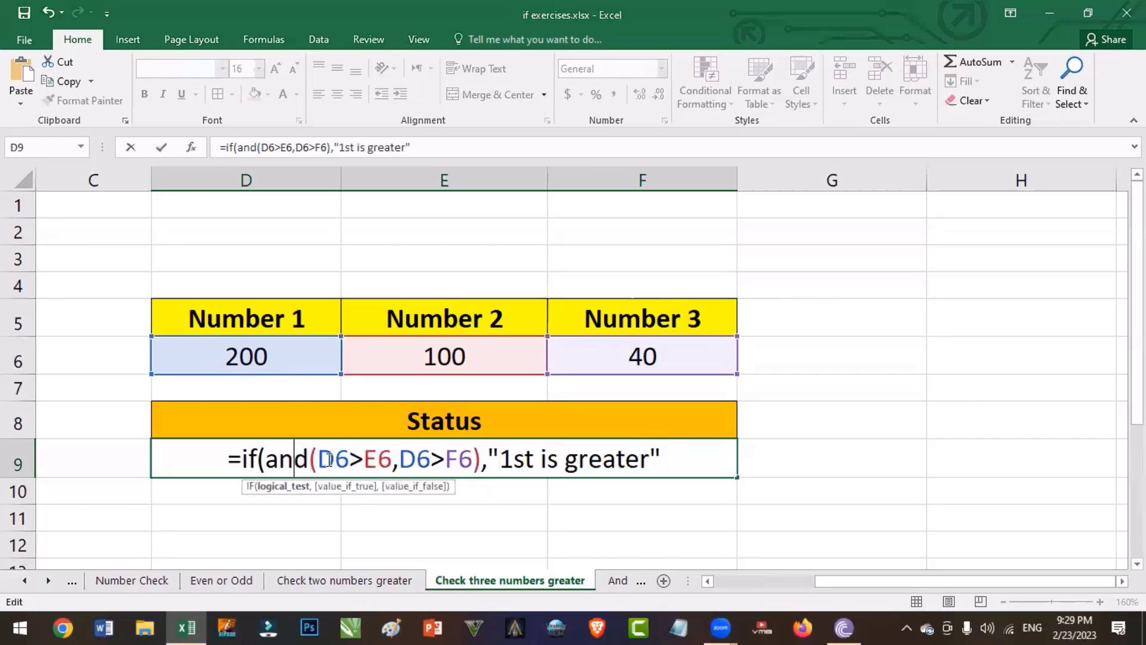
{"action": "double_click", "coordinate": [302, 465]}
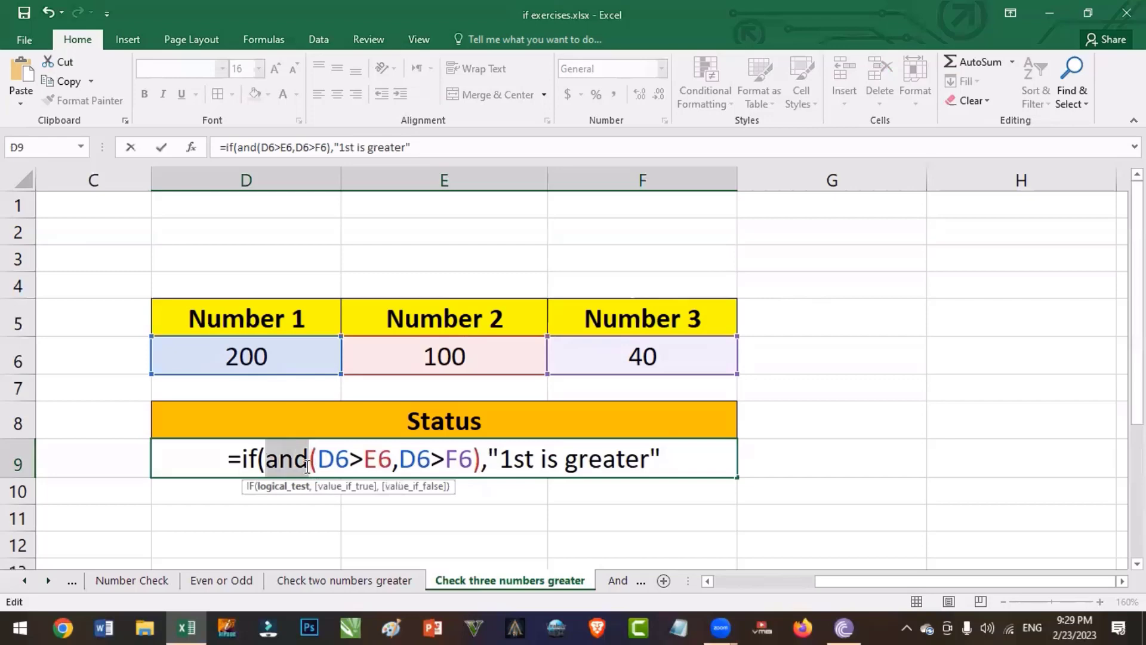
{"action": "left_click", "coordinate": [329, 460]}
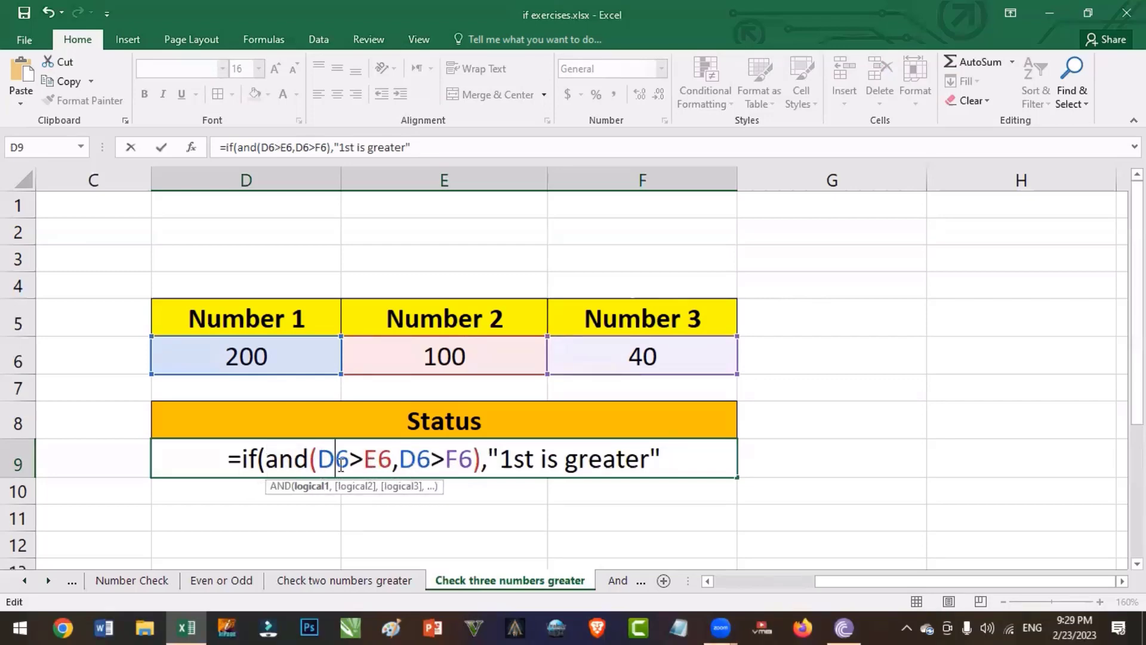
{"action": "left_click_drag", "start_coordinate": [319, 464], "coordinate": [391, 465]}
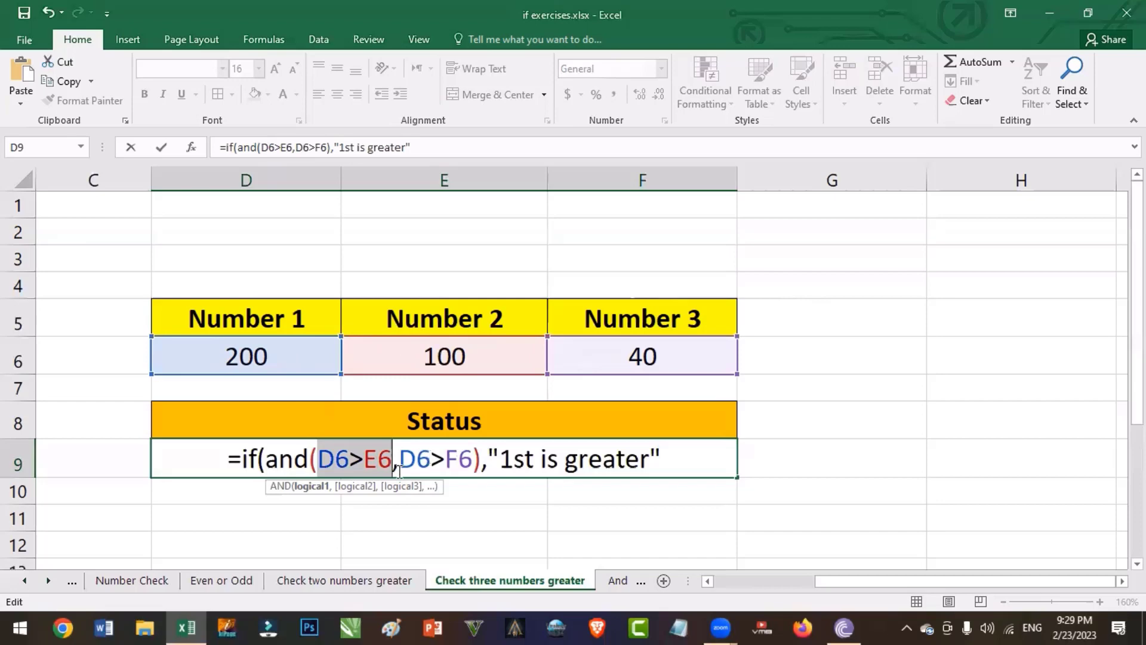
{"action": "left_click_drag", "start_coordinate": [399, 464], "coordinate": [471, 465]}
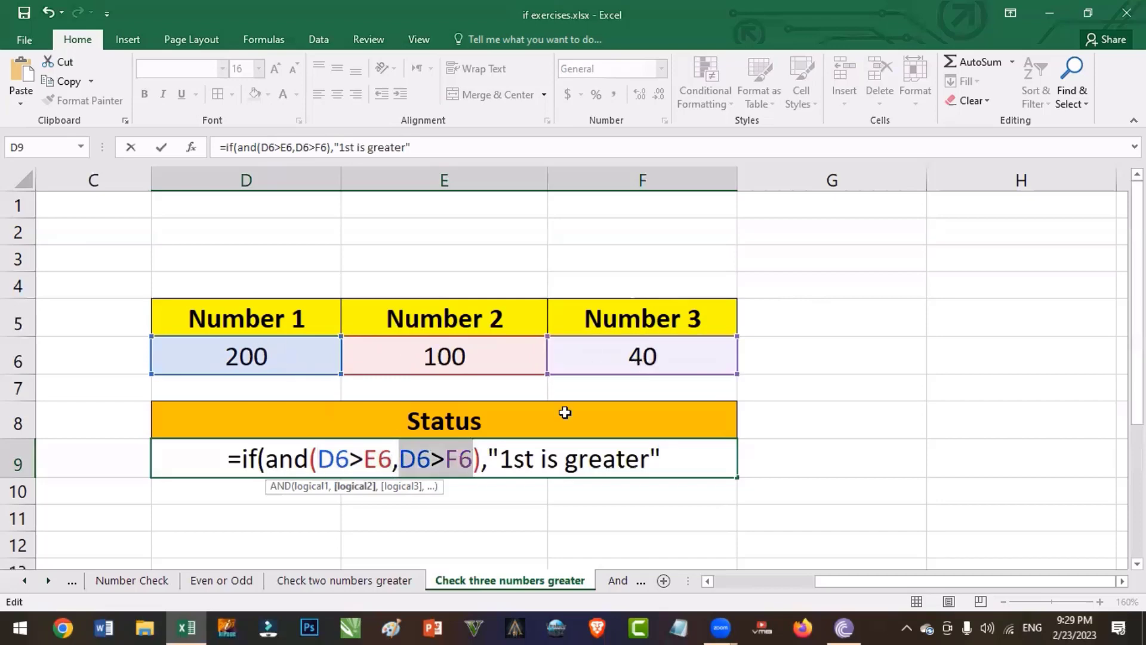
{"action": "left_click", "coordinate": [428, 460]}
{"action": "left_click", "coordinate": [363, 464]}
{"action": "left_click", "coordinate": [463, 461]}
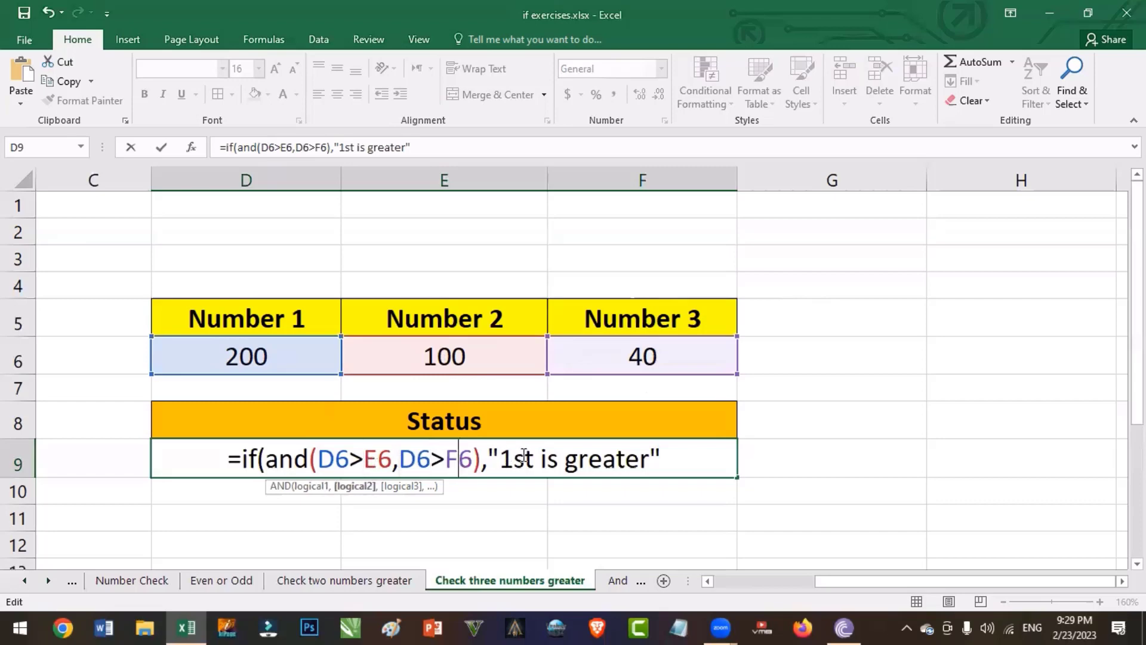
{"action": "left_click", "coordinate": [524, 458]}
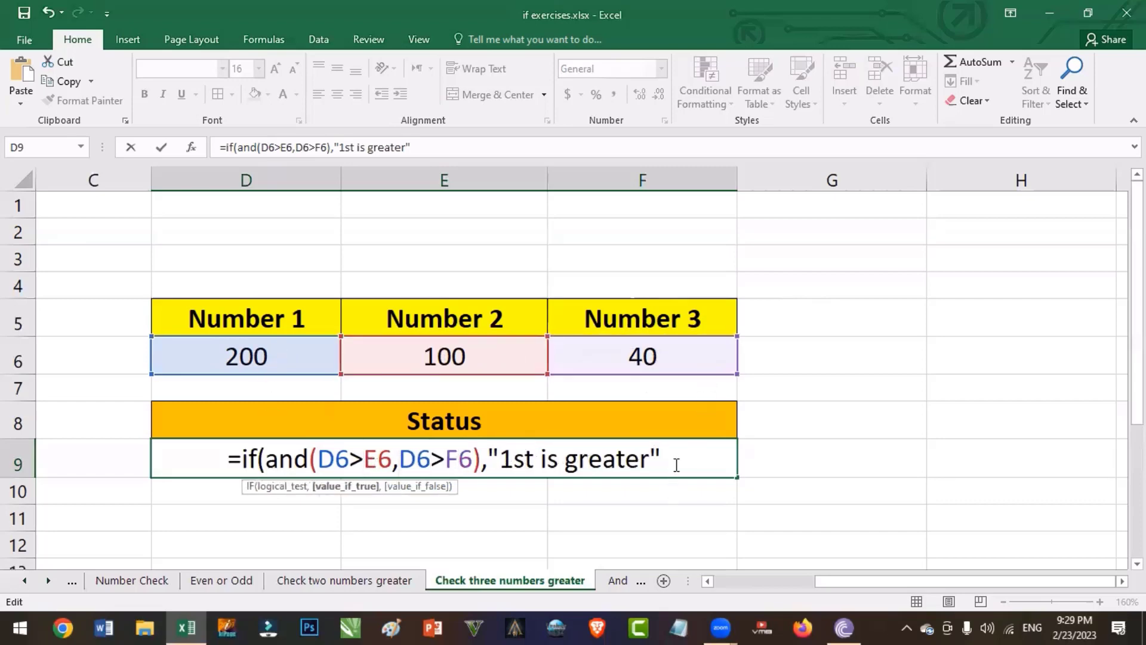
- Continue D9's formula with a nested IF(AND(E6>D6,E6>F6),"2nd is greater" as the first IF's false value
{"action": "type", "text": ","}
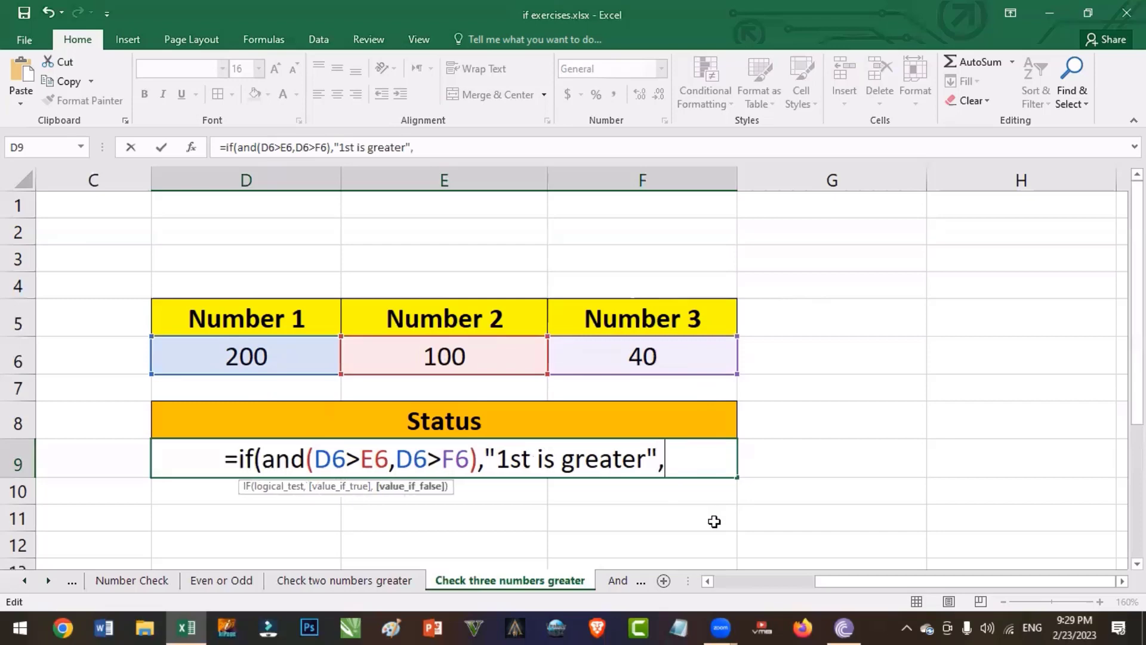
{"action": "type", "text": "if("}
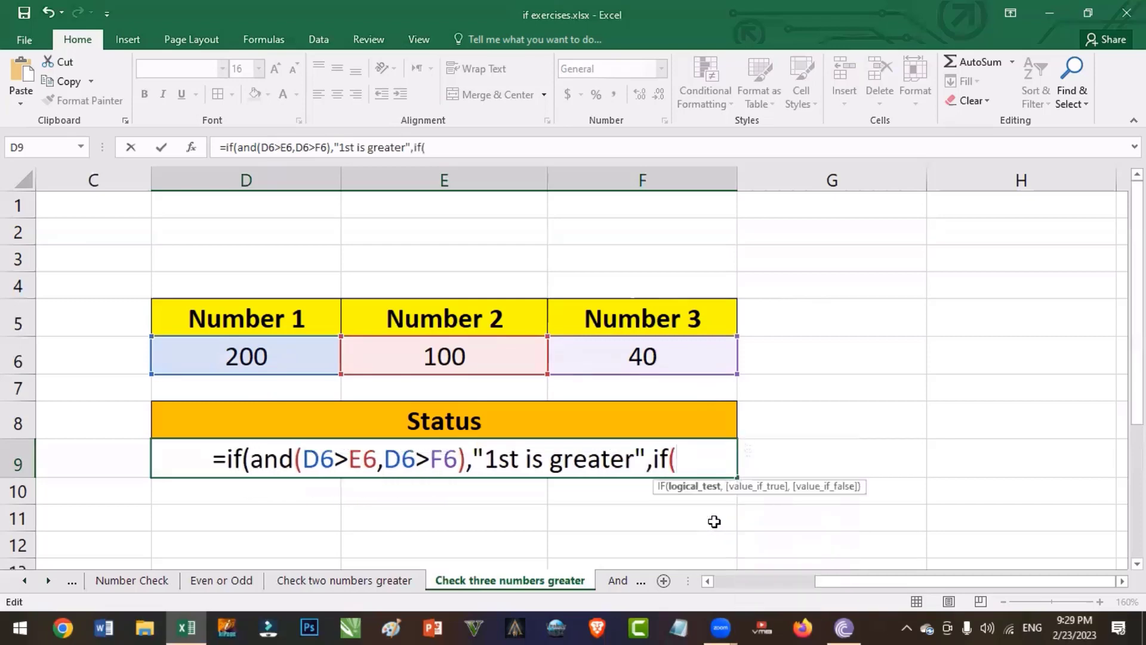
{"action": "left_click", "coordinate": [463, 356]}
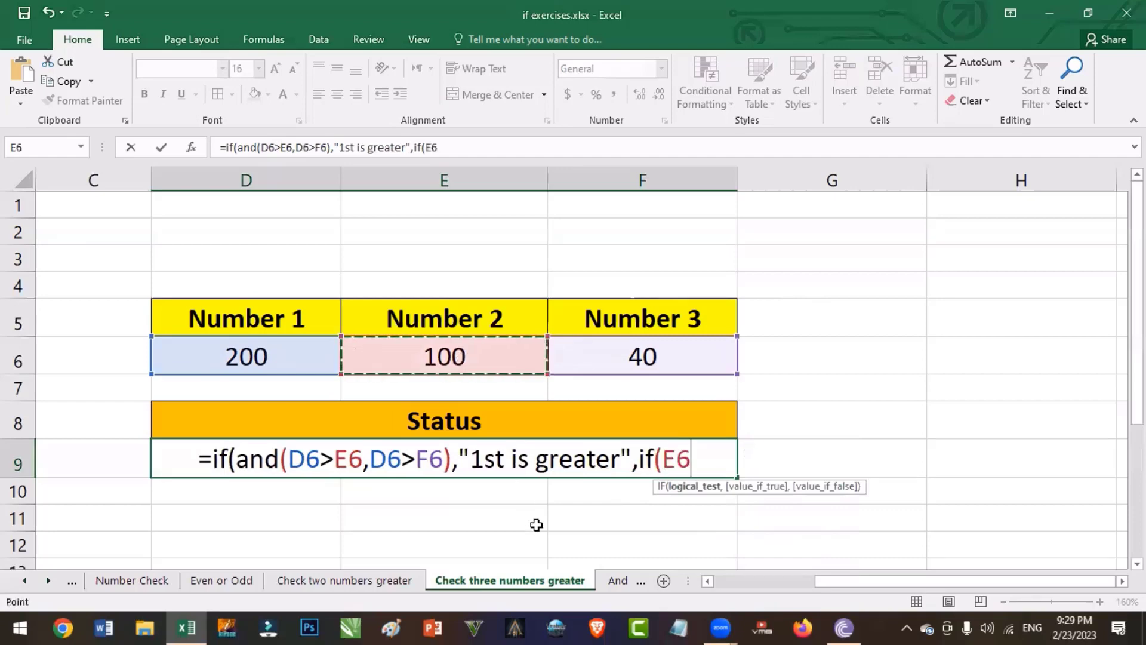
{"action": "type", "text": ">"}
{"action": "left_click", "coordinate": [228, 361]}
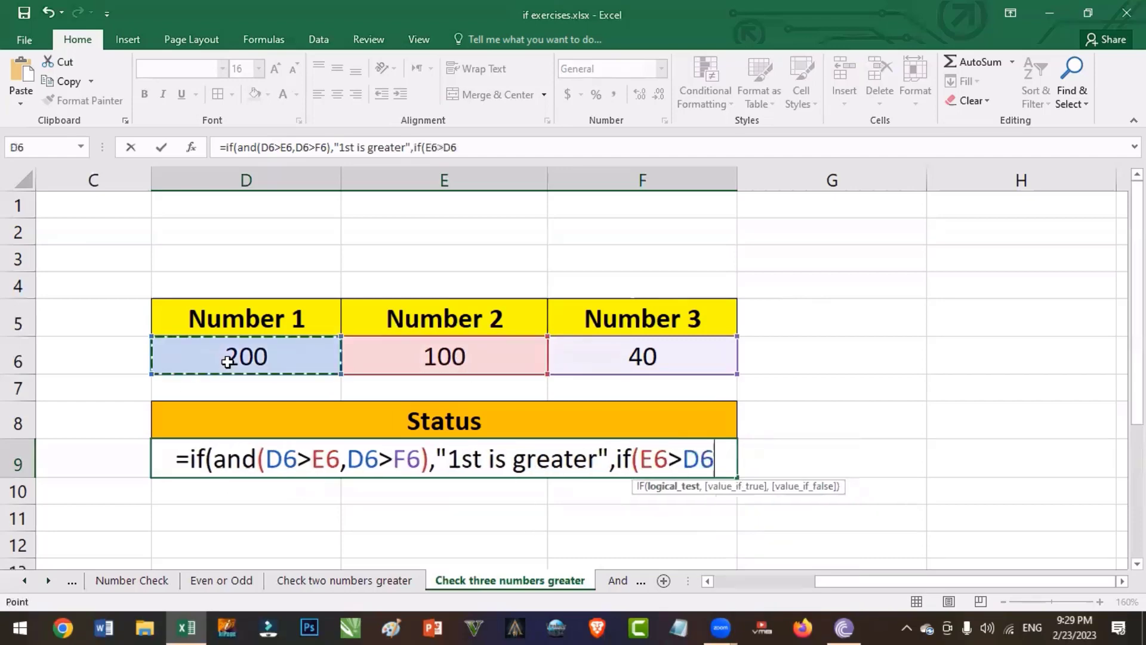
{"action": "key", "text": "F2"}
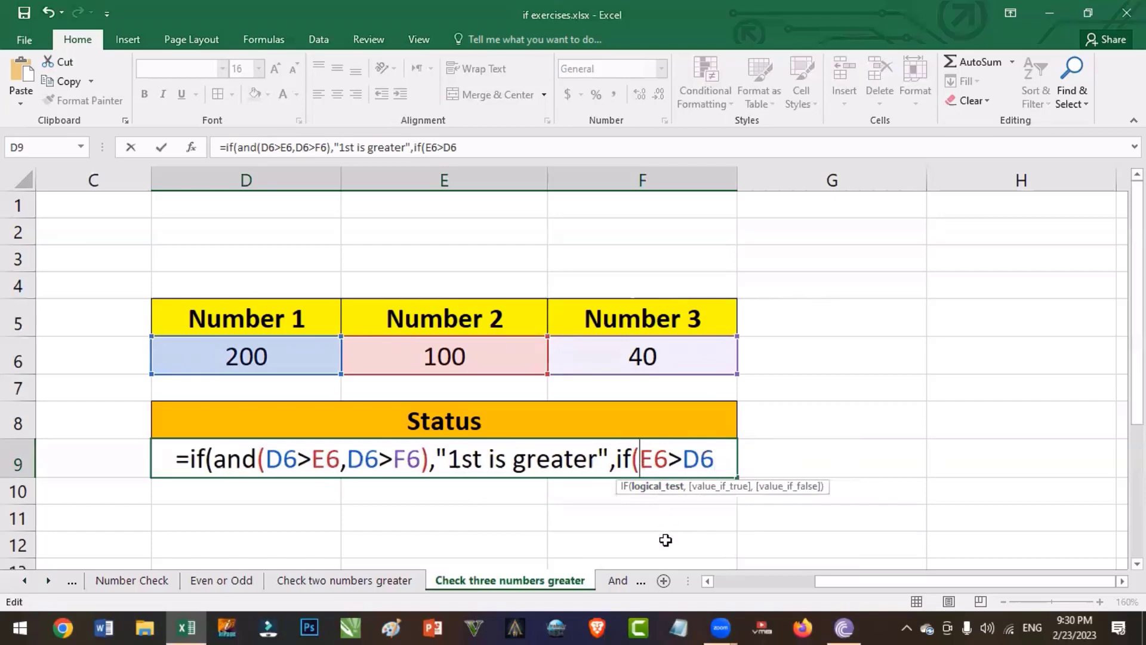
{"action": "type", "text": "and("}
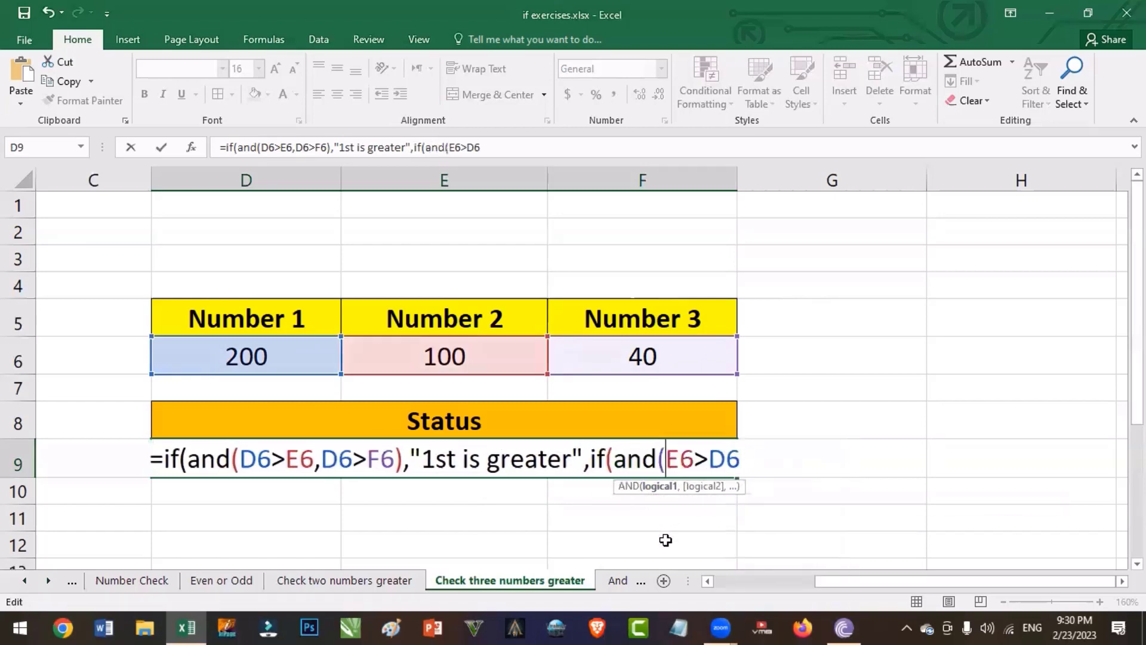
{"action": "left_click", "coordinate": [750, 466]}
{"action": "type", "text": ","}
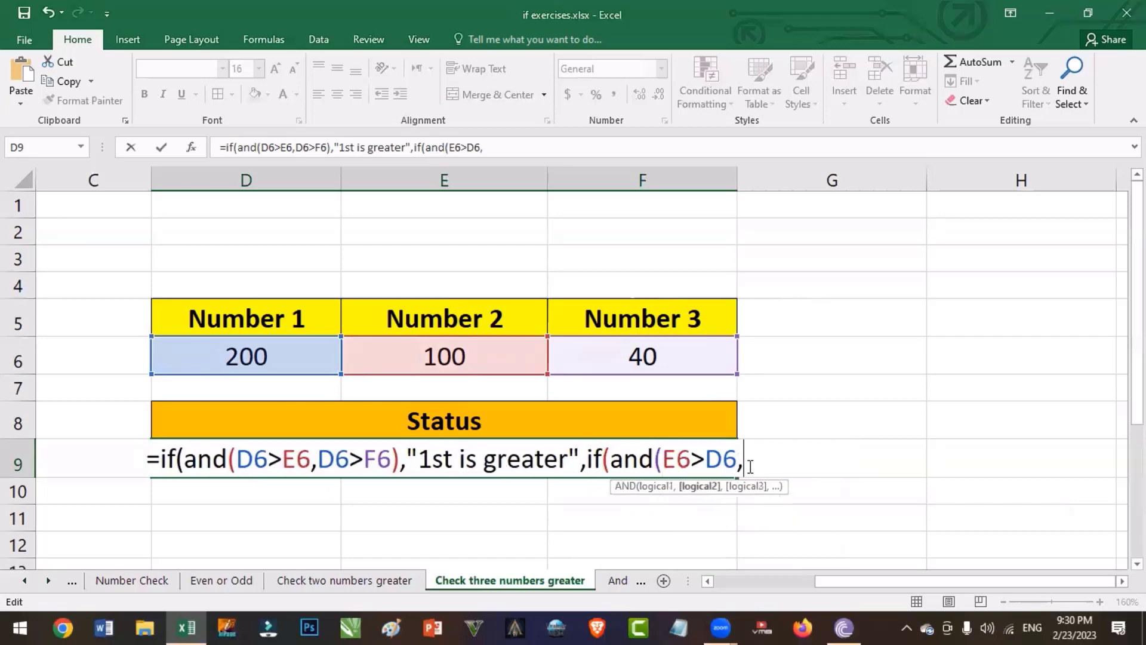
{"action": "left_click", "coordinate": [468, 357]}
{"action": "type", "text": ">"}
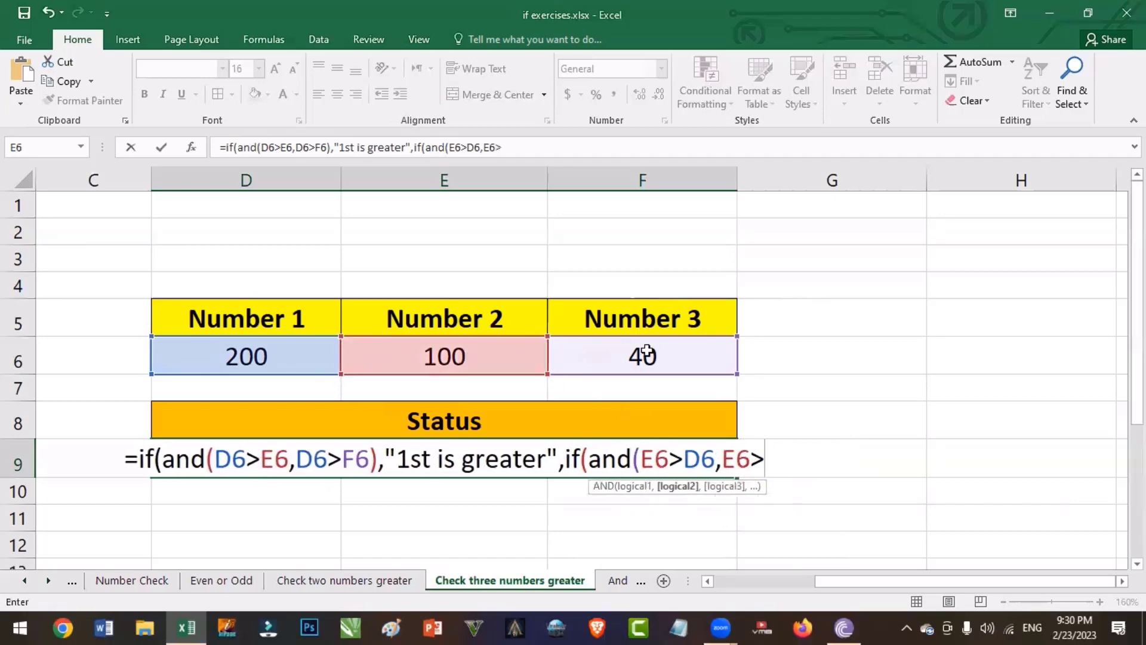
{"action": "left_click", "coordinate": [643, 352]}
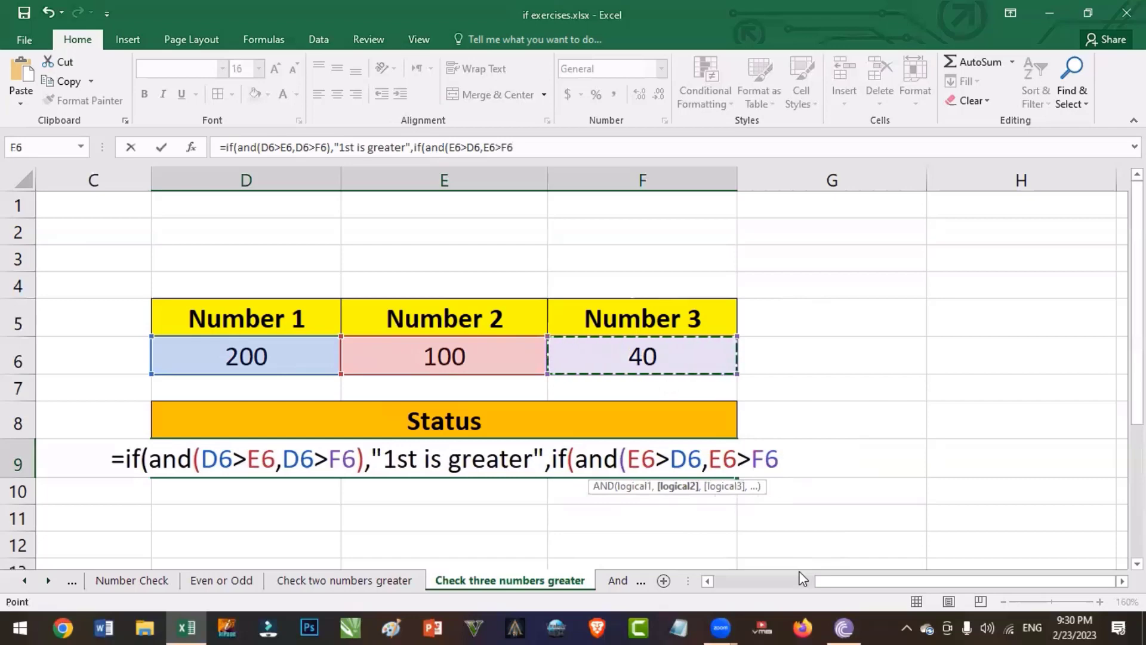
{"action": "type", "text": "),"}
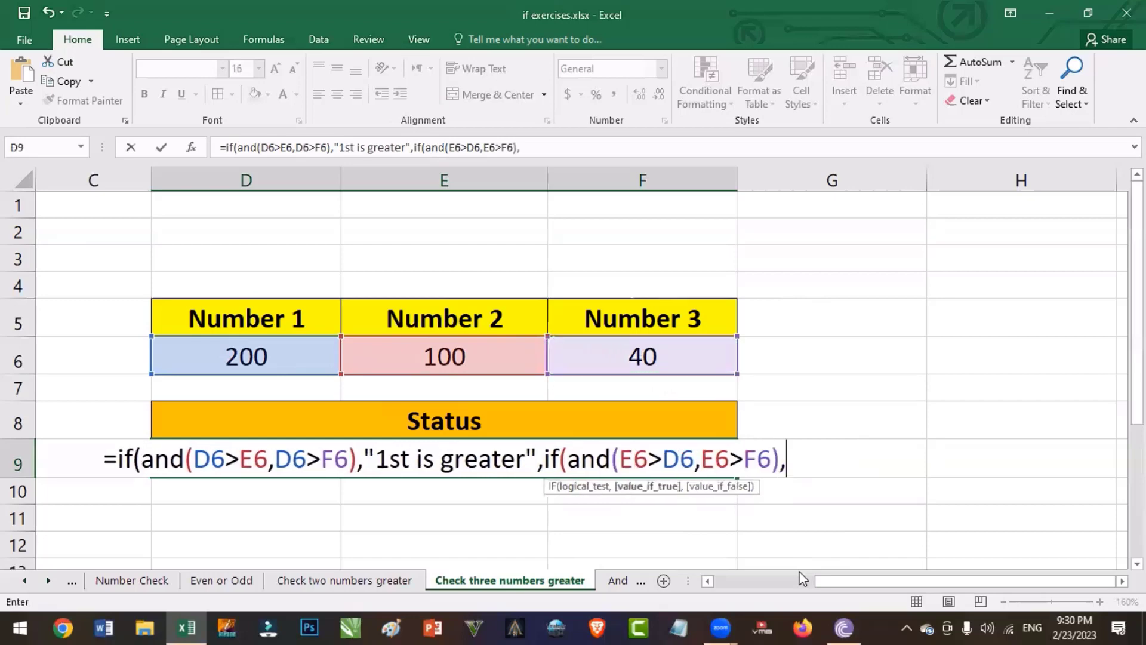
{"action": "type", "text": "\"2nd is greater\""}
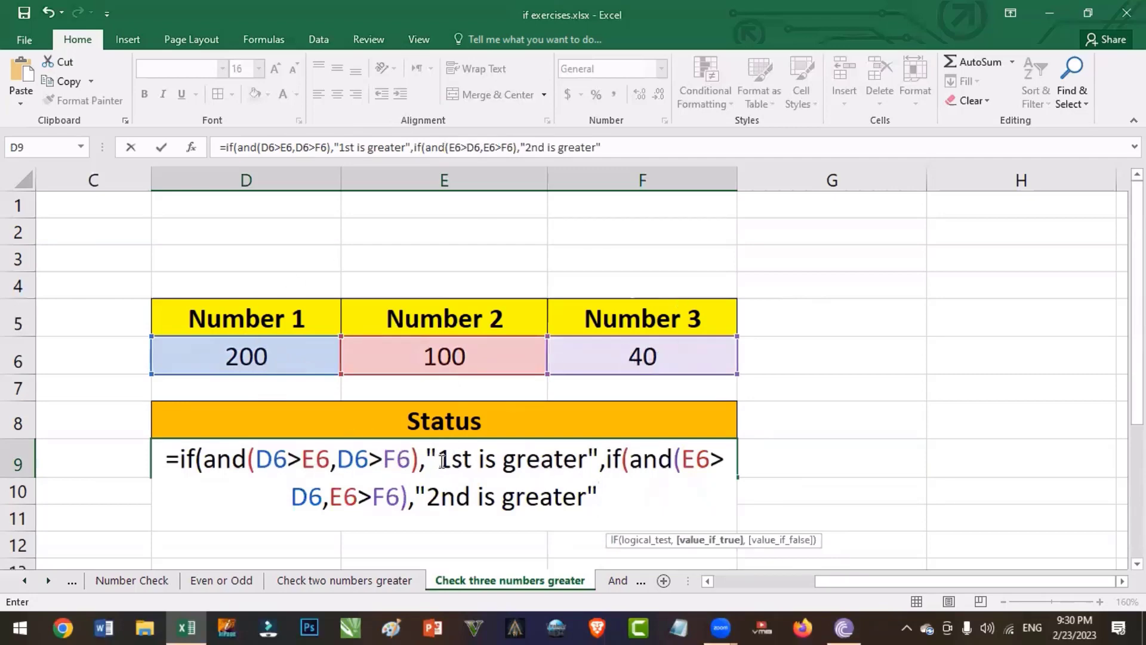
- Add a third nested IF containing an AND function after "2nd is greater" in D9's unfinished formula
{"action": "left_click_drag", "start_coordinate": [443, 462], "coordinate": [611, 471]}
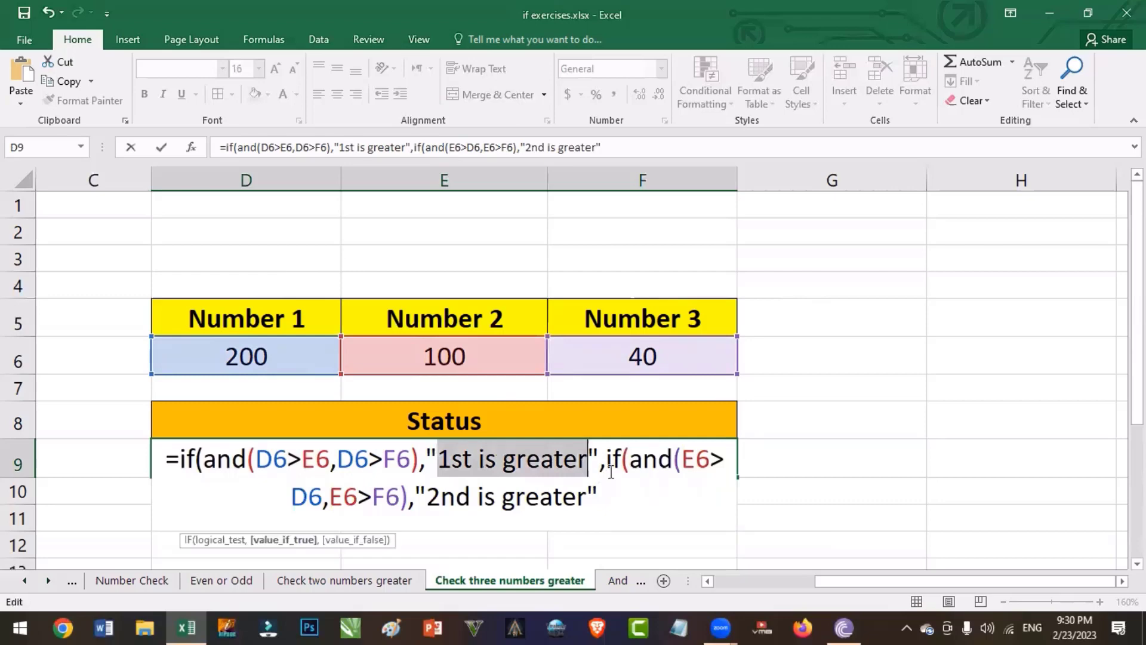
{"action": "left_click", "coordinate": [622, 464]}
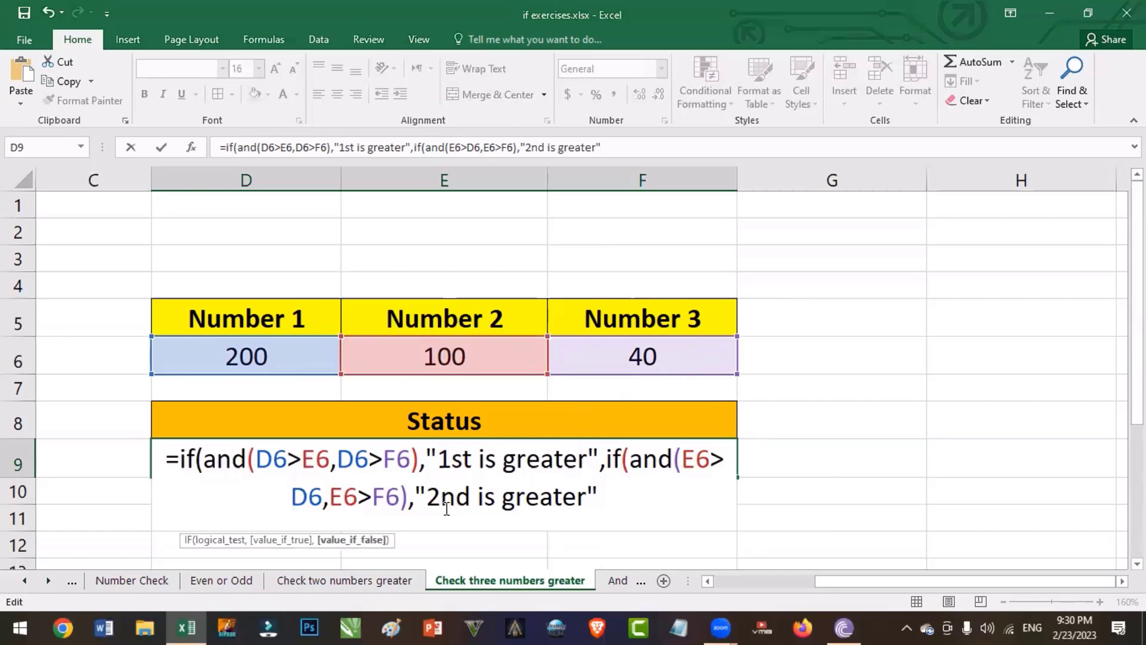
{"action": "left_click", "coordinate": [609, 495]}
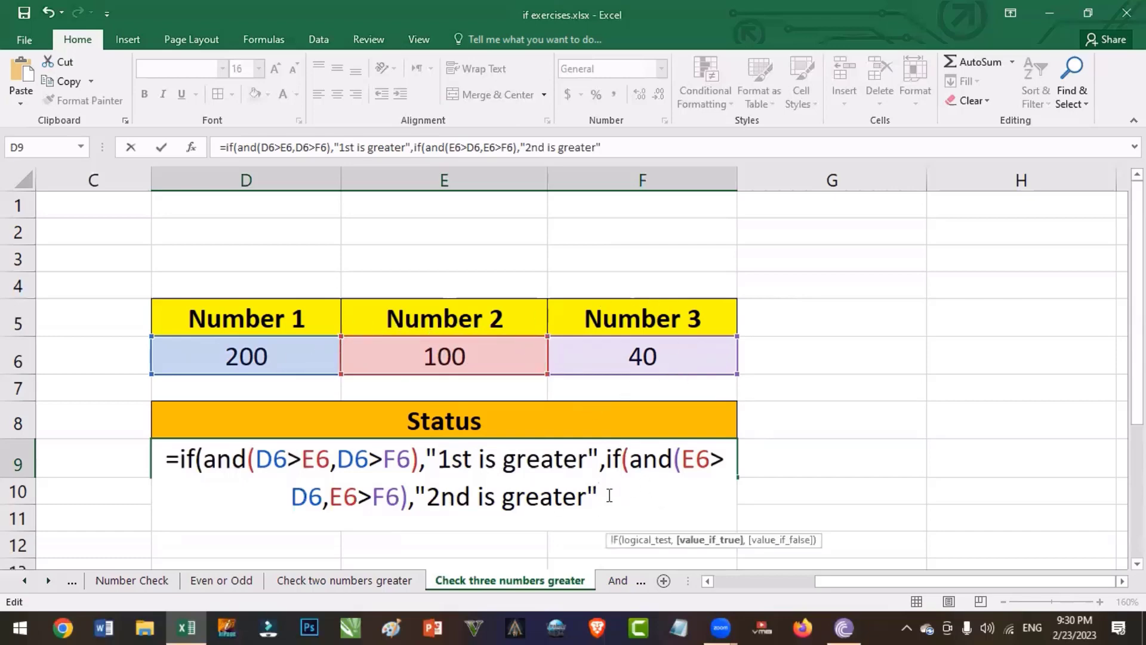
{"action": "type", "text": ",if"}
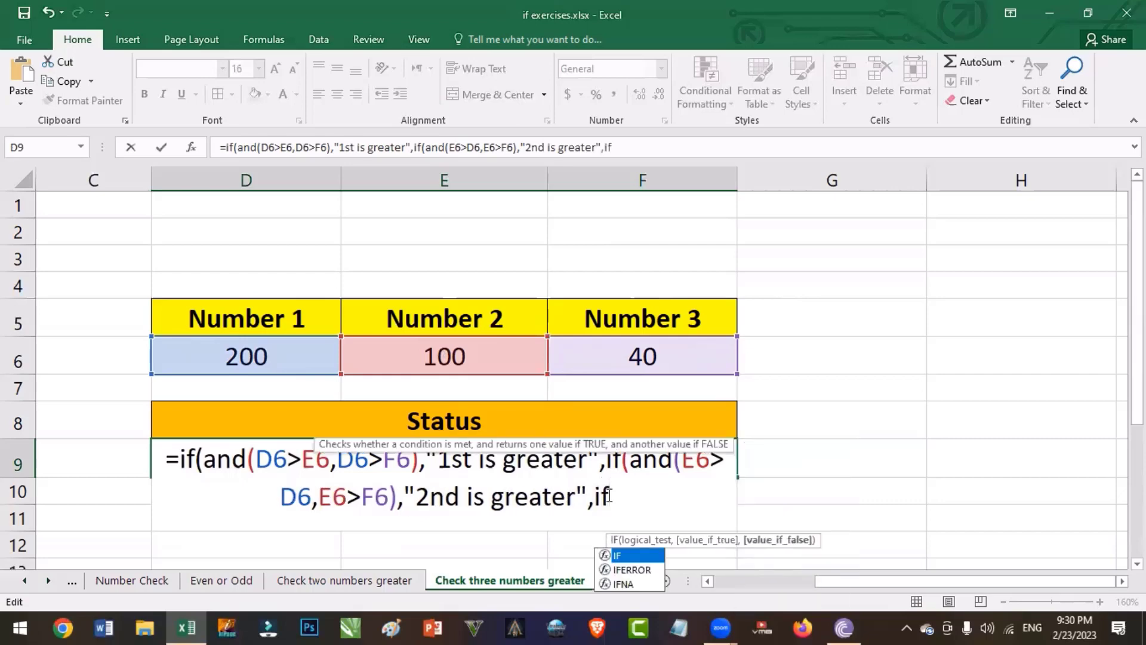
{"action": "type", "text": "(and"}
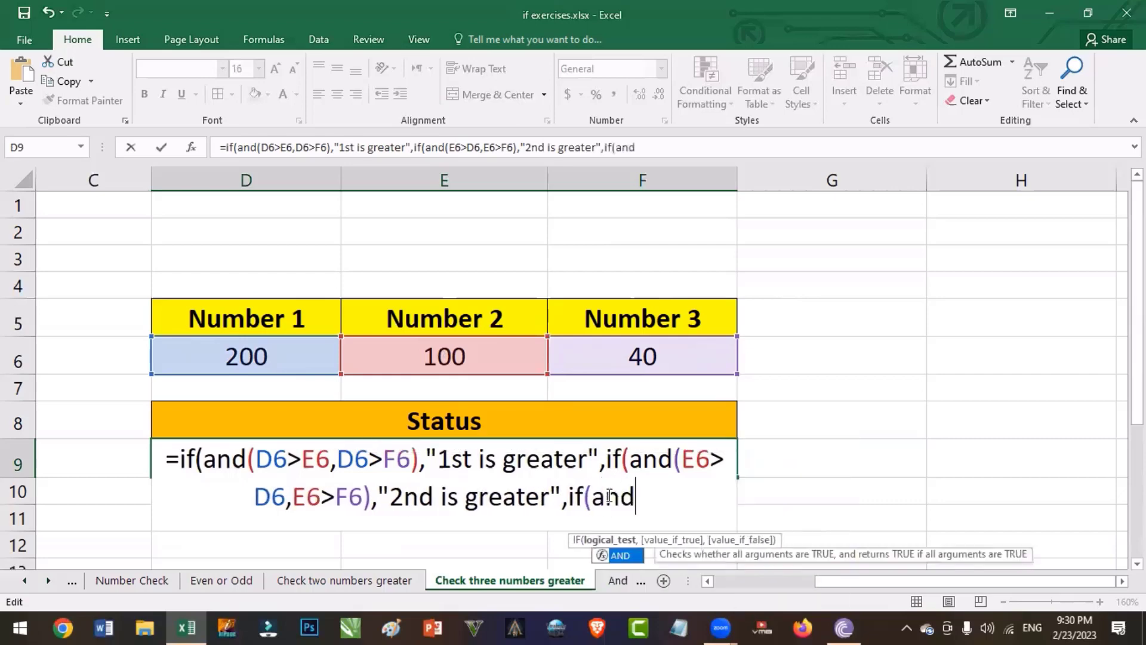
{"action": "type", "text": "("}
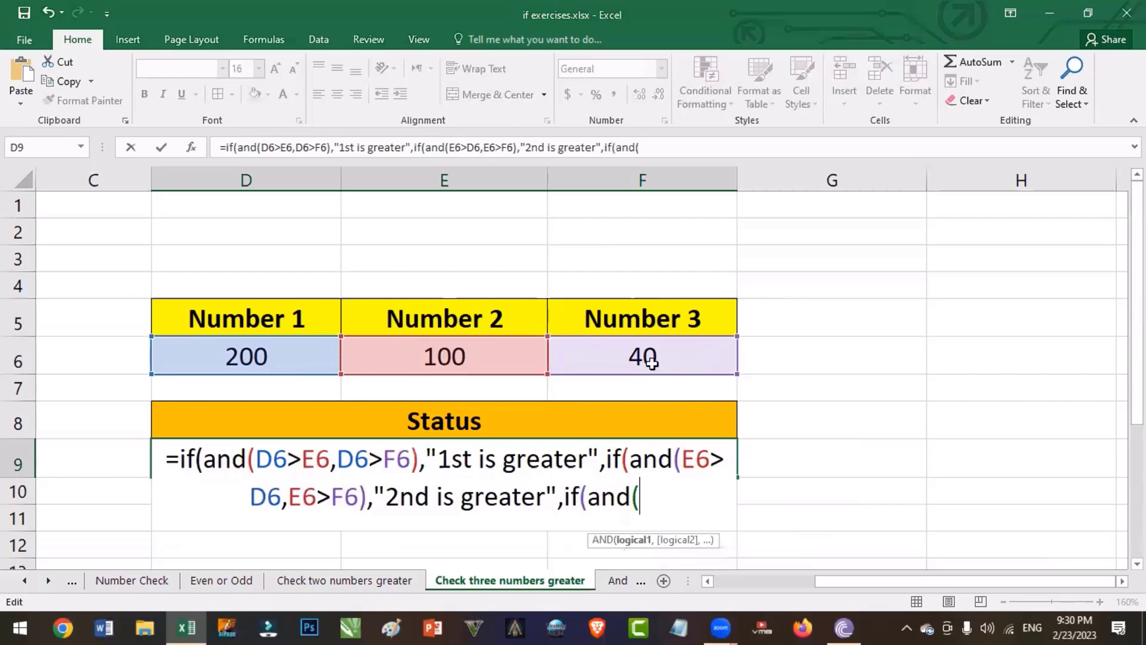
- Give the third AND function in D9's formula the conditions F6>D6 and F6>E6, and close its parenthesis
{"action": "left_click", "coordinate": [651, 361]}
{"action": "type", "text": ">"}
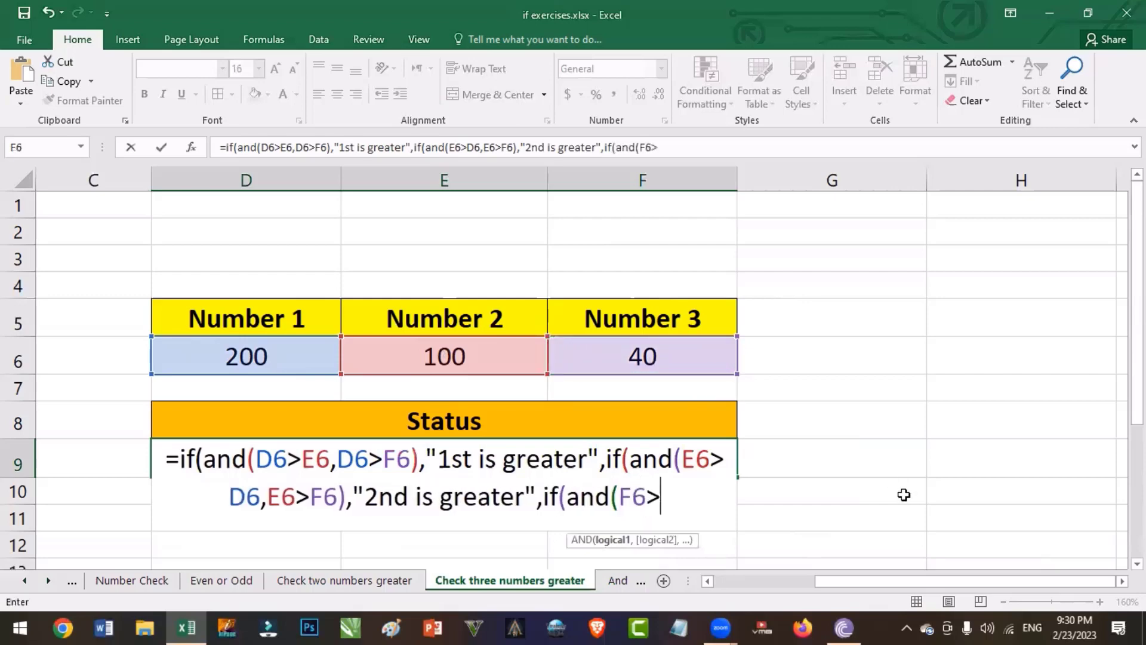
{"action": "left_click", "coordinate": [238, 351]}
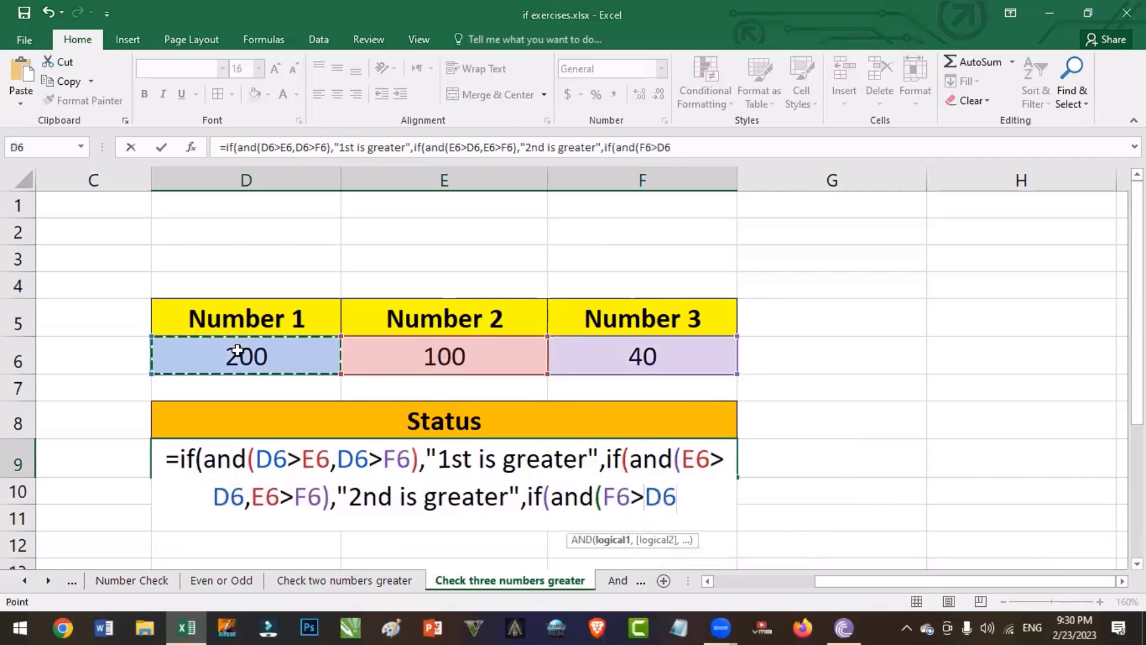
{"action": "type", "text": ","}
{"action": "left_click", "coordinate": [652, 361]}
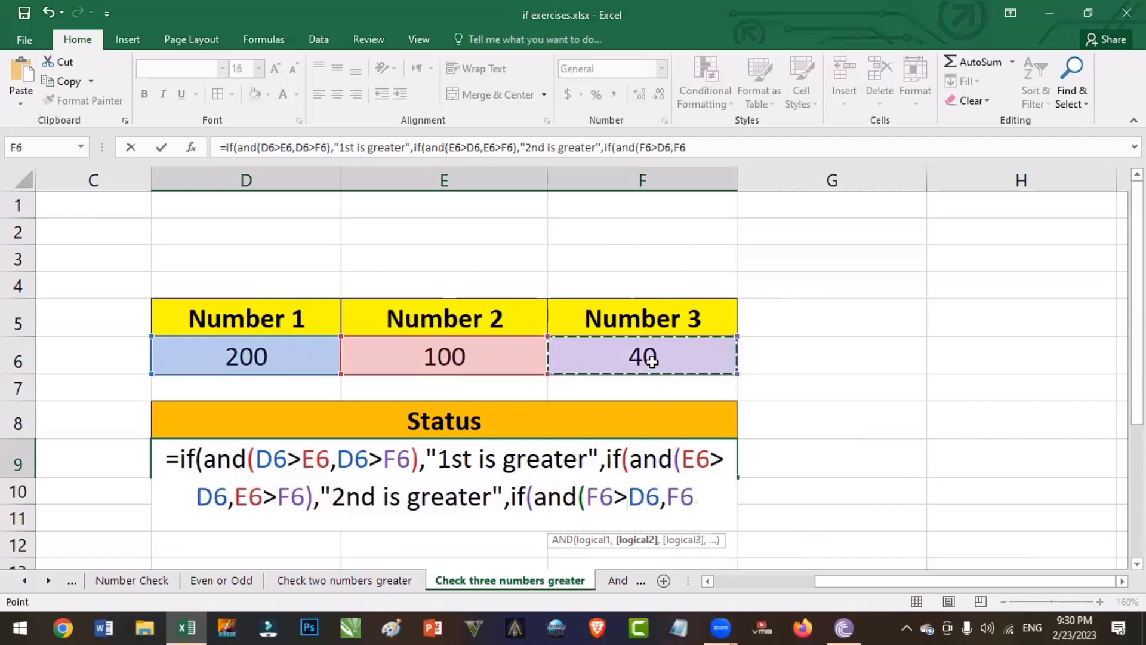
{"action": "type", "text": ">"}
{"action": "left_click", "coordinate": [506, 362]}
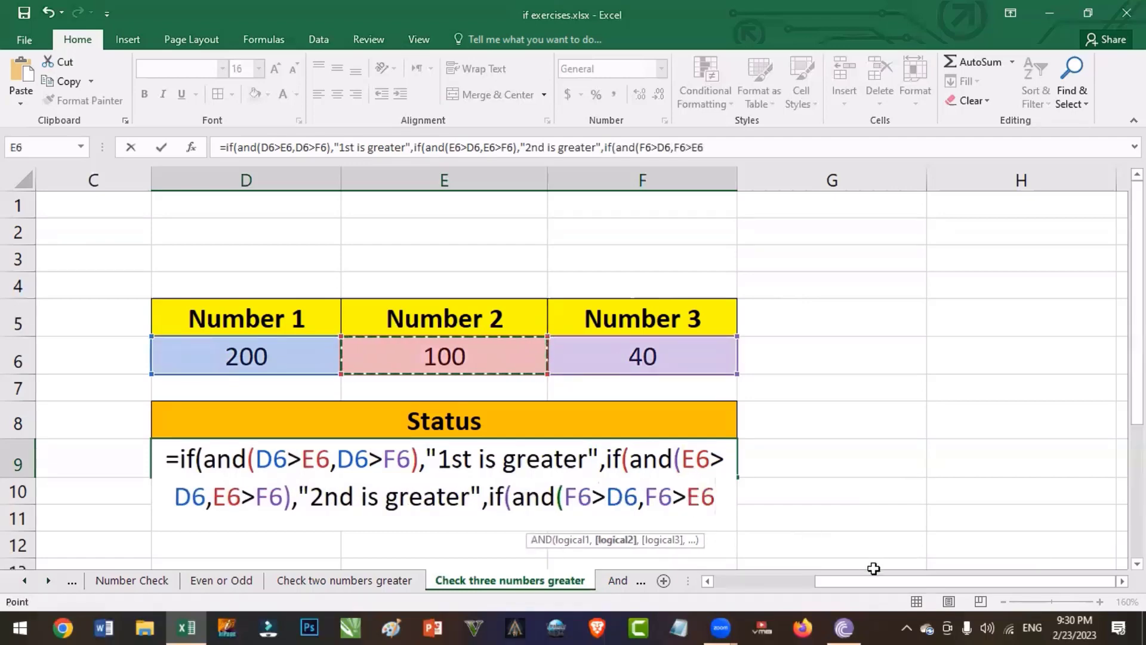
{"action": "type", "text": ")"}
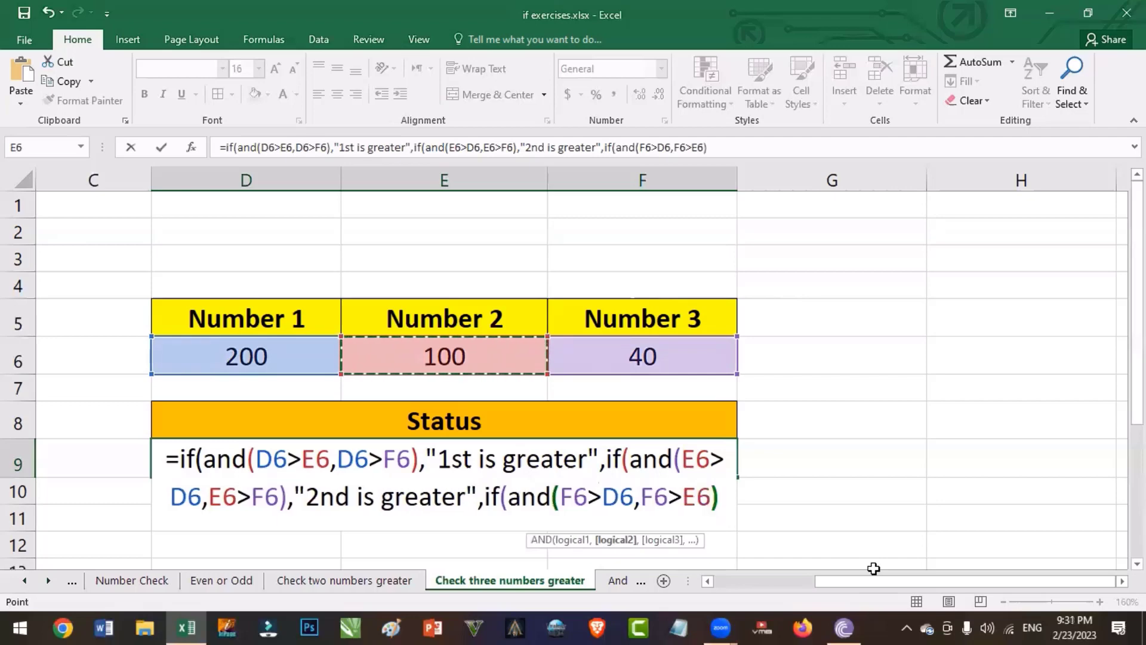
- Enter "3rd is greater" as the third IF's true value and complete D9's formula with its closing parentheses
{"action": "type", "text": ",\"3rd is greater"}
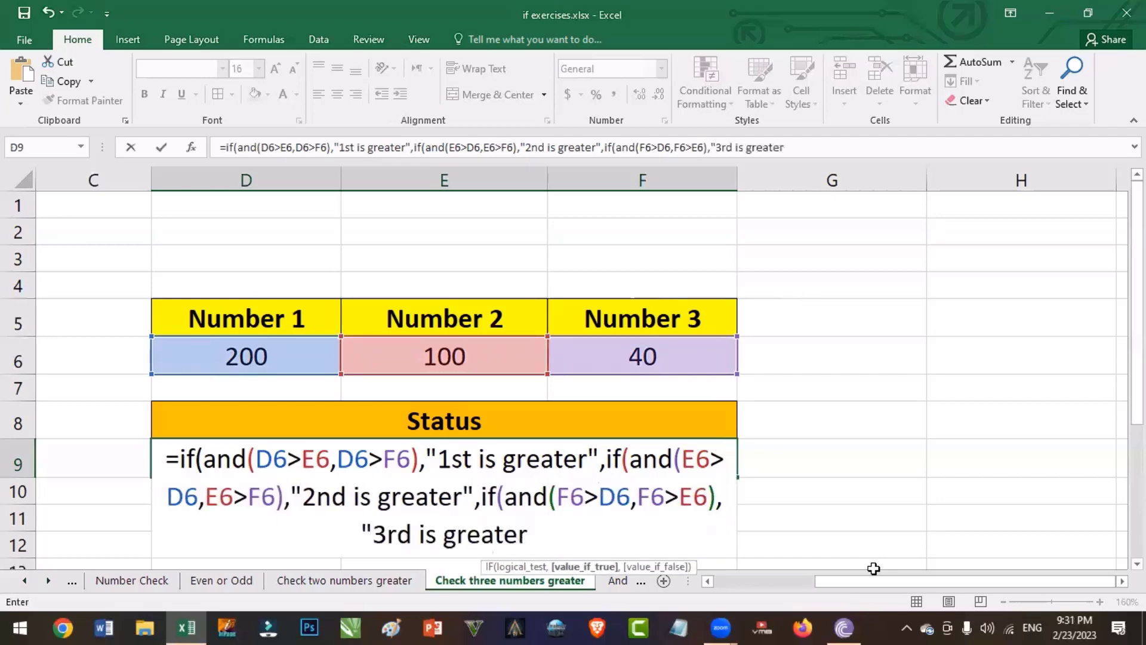
{"action": "type", "text": ")"}
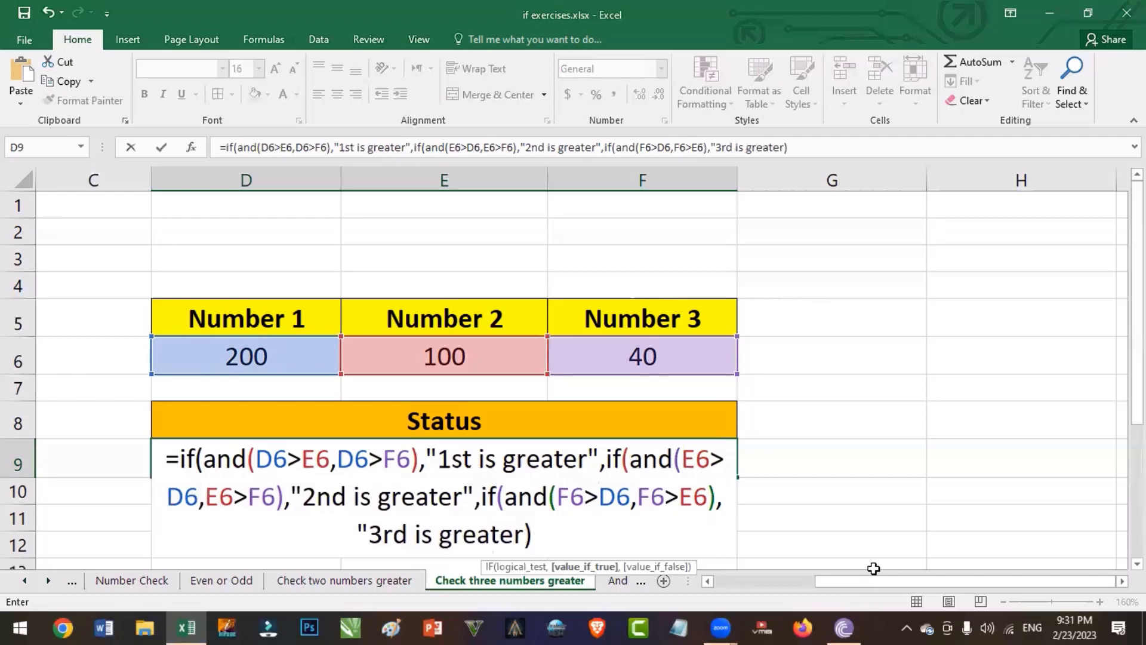
{"action": "type", "text": ")"}
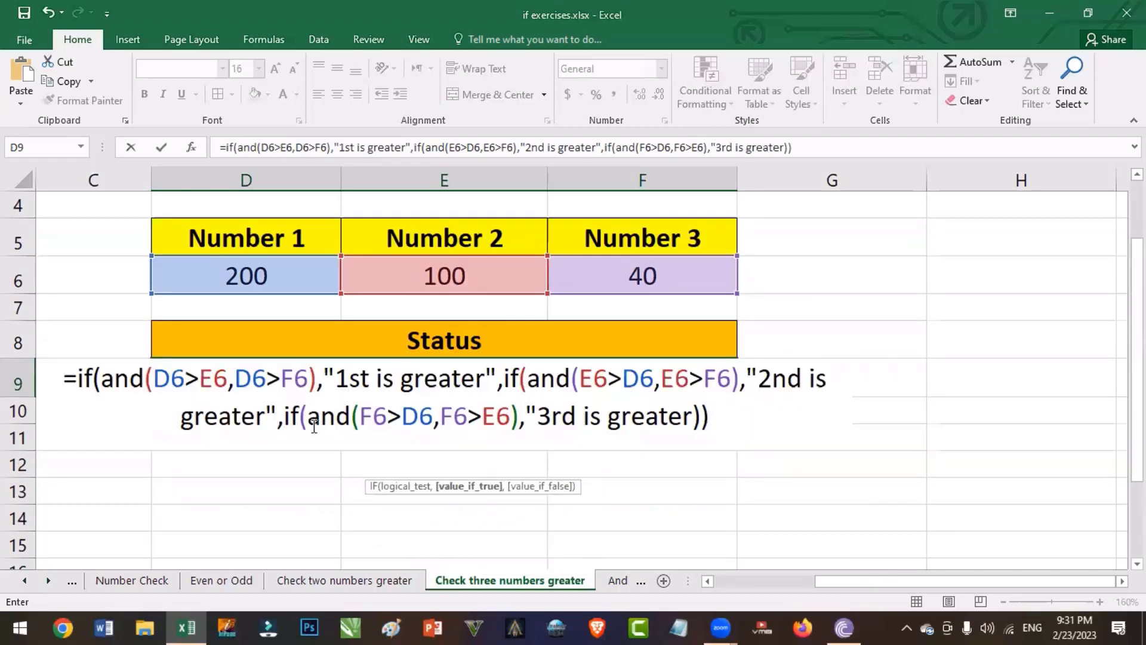
{"action": "key", "text": "Return"}
- Examine the closing parentheses of the three nested IF functions in D9's formula
{"action": "double_click", "coordinate": [526, 380]}
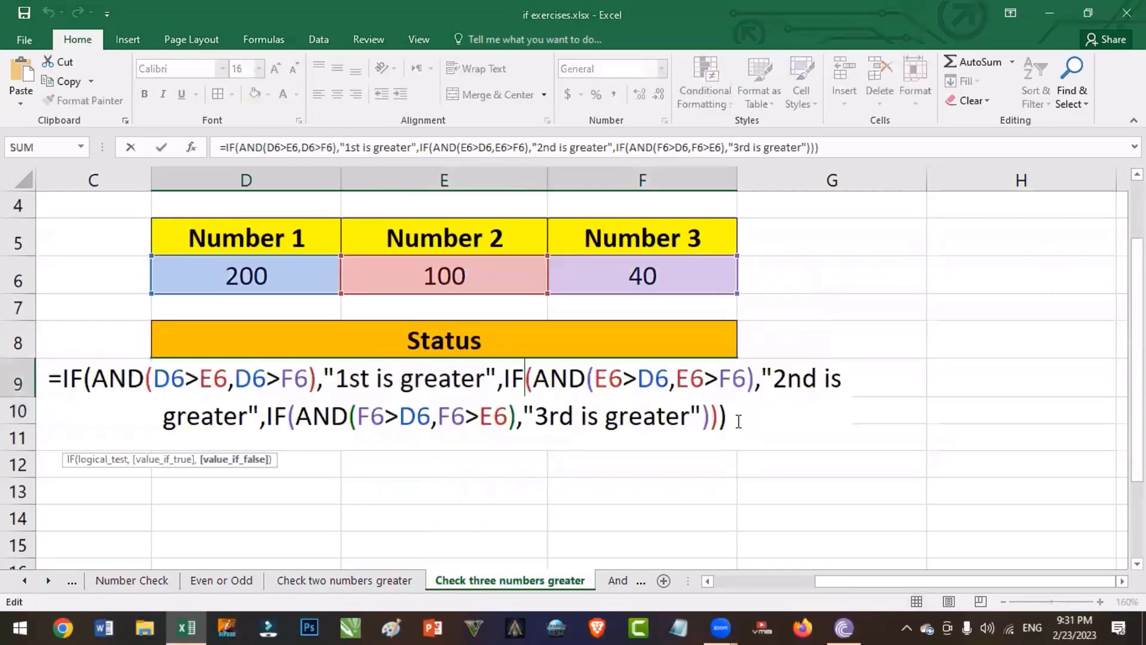
{"action": "left_click", "coordinate": [738, 416]}
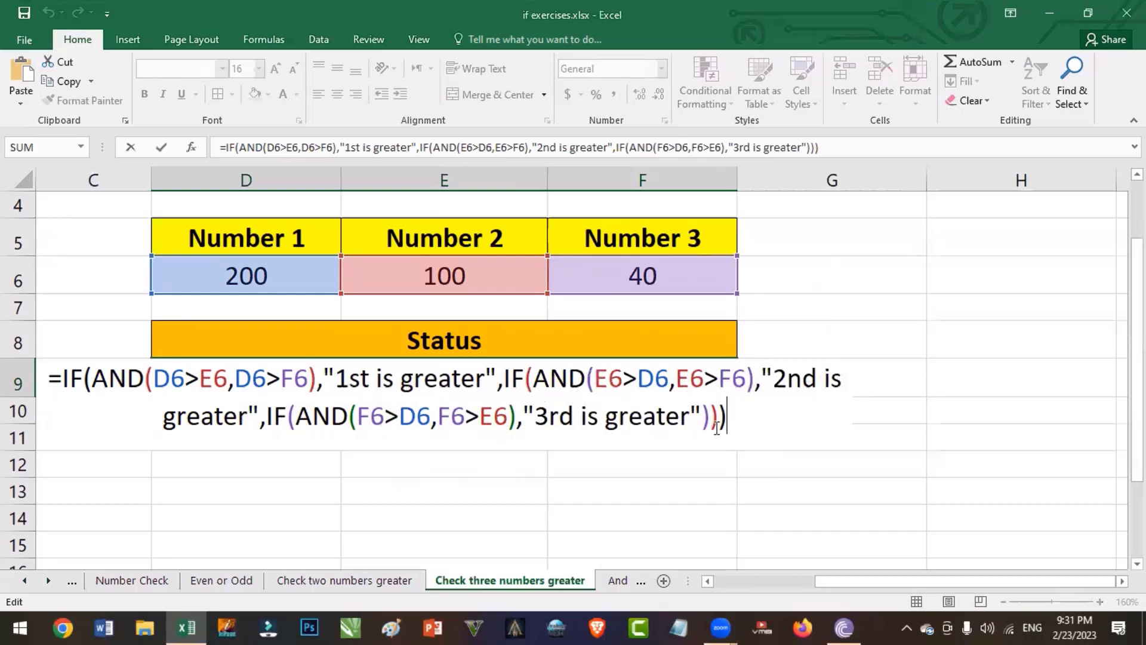
{"action": "key", "text": "Return"}
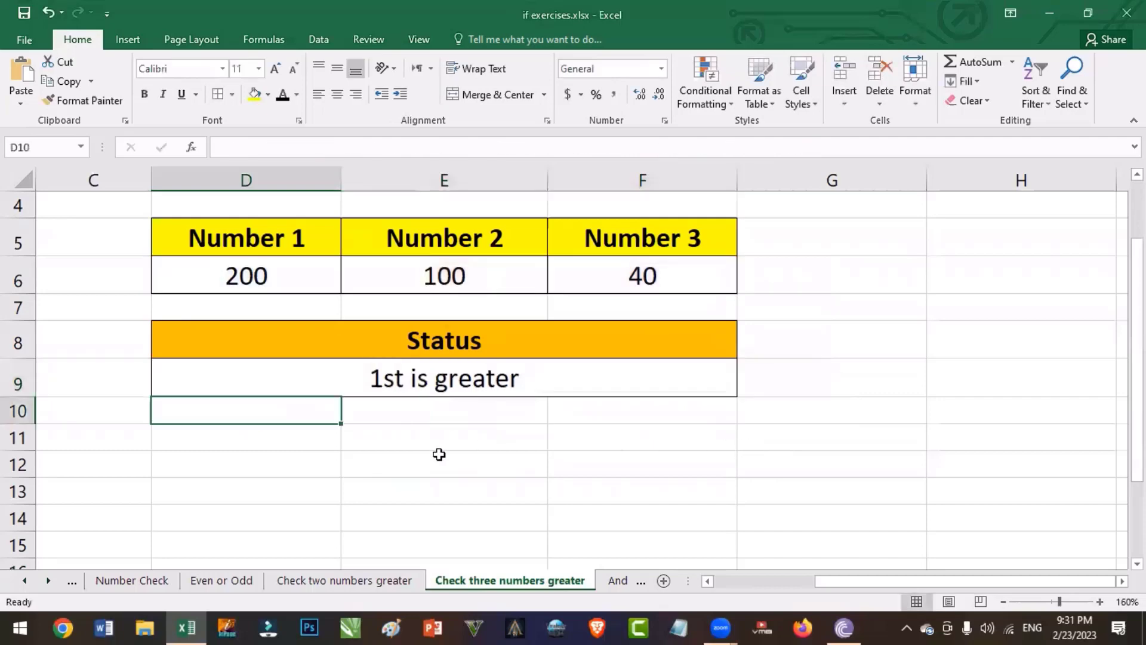
- Test the Status formula by setting Number 2 in E6 to 400 and Number 3 in F6 to 600
{"action": "scroll", "coordinate": [340, 391], "scroll_direction": "up", "scroll_amount": 1}
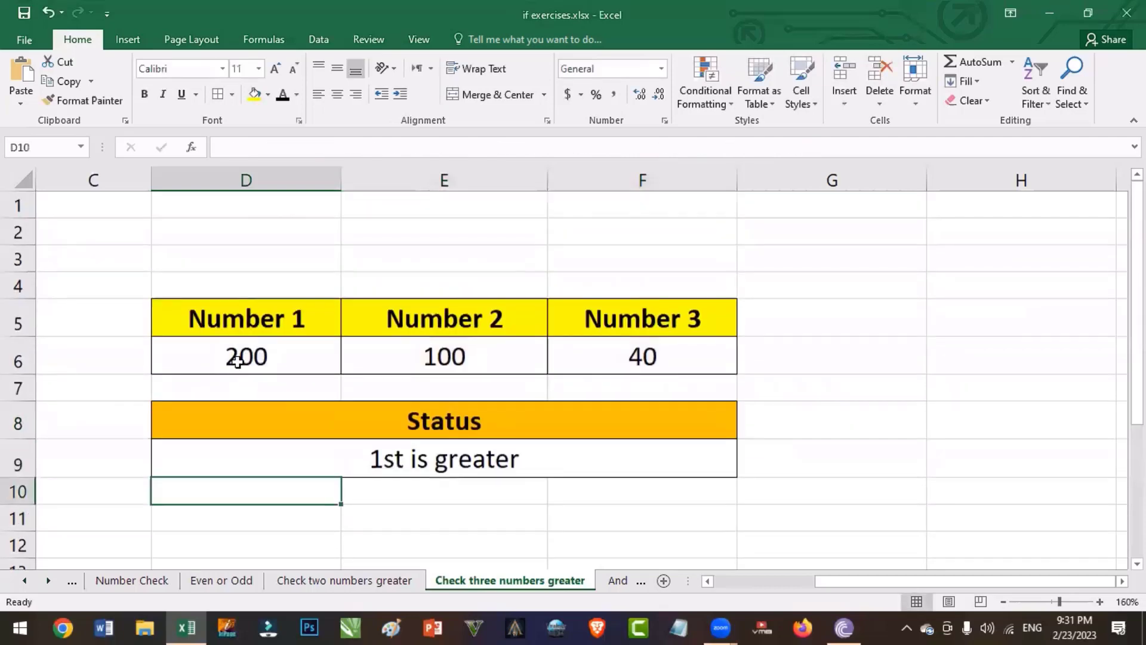
{"action": "left_click", "coordinate": [481, 367]}
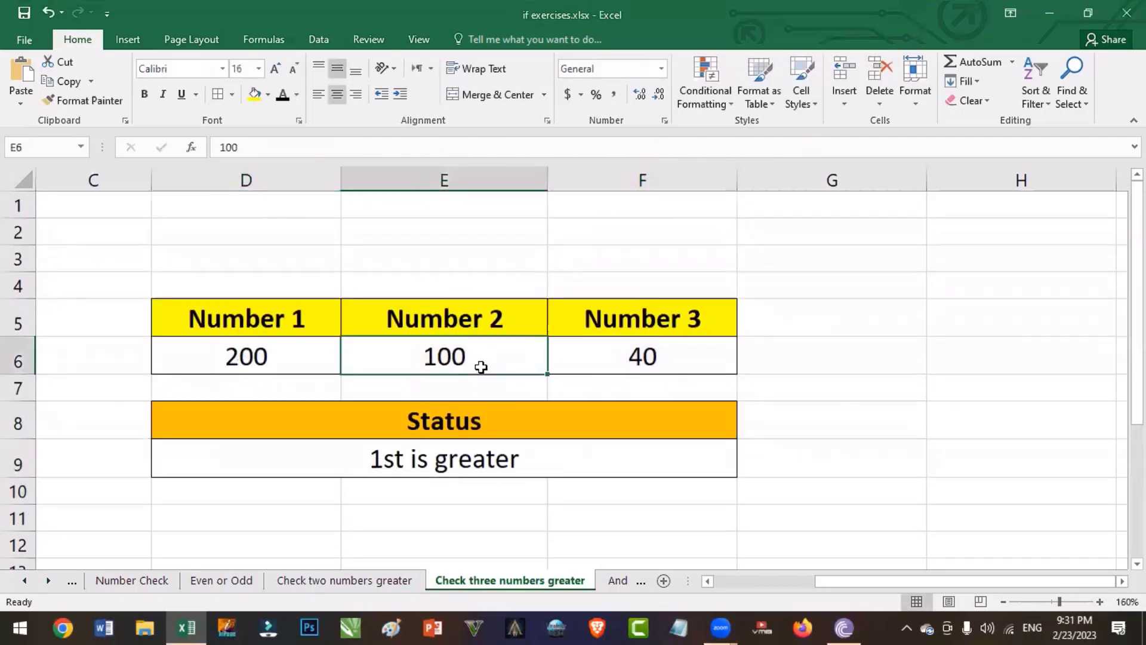
{"action": "type", "text": "400"}
{"action": "key", "text": "Return"}
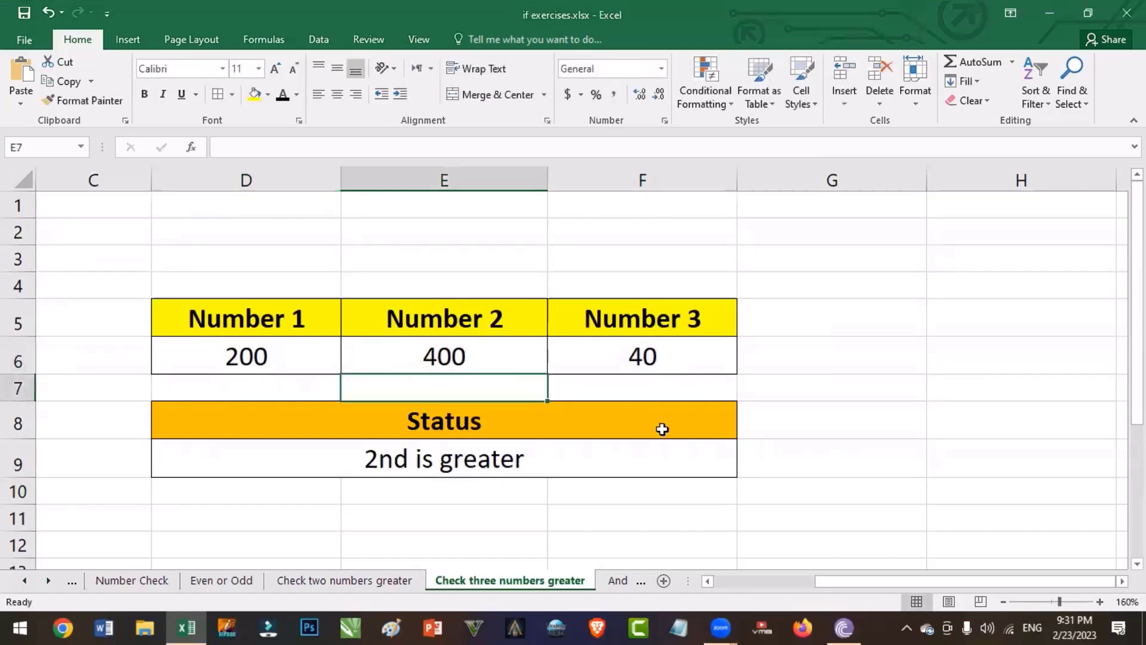
{"action": "left_click", "coordinate": [704, 365]}
{"action": "type", "text": "600"}
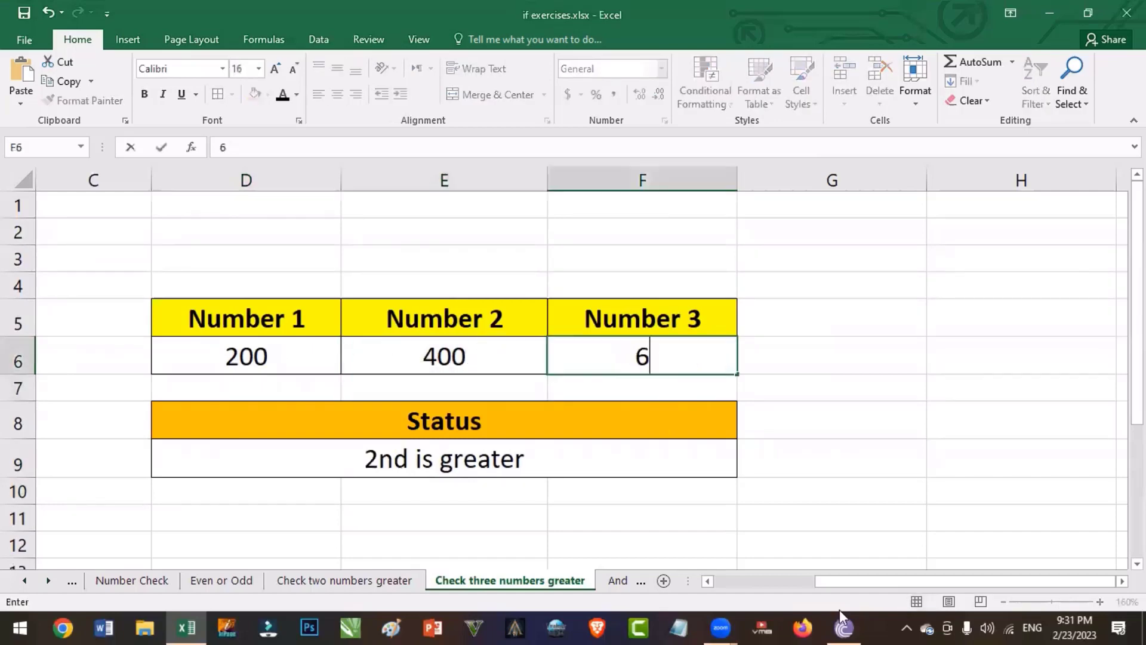
{"action": "key", "text": "Return"}
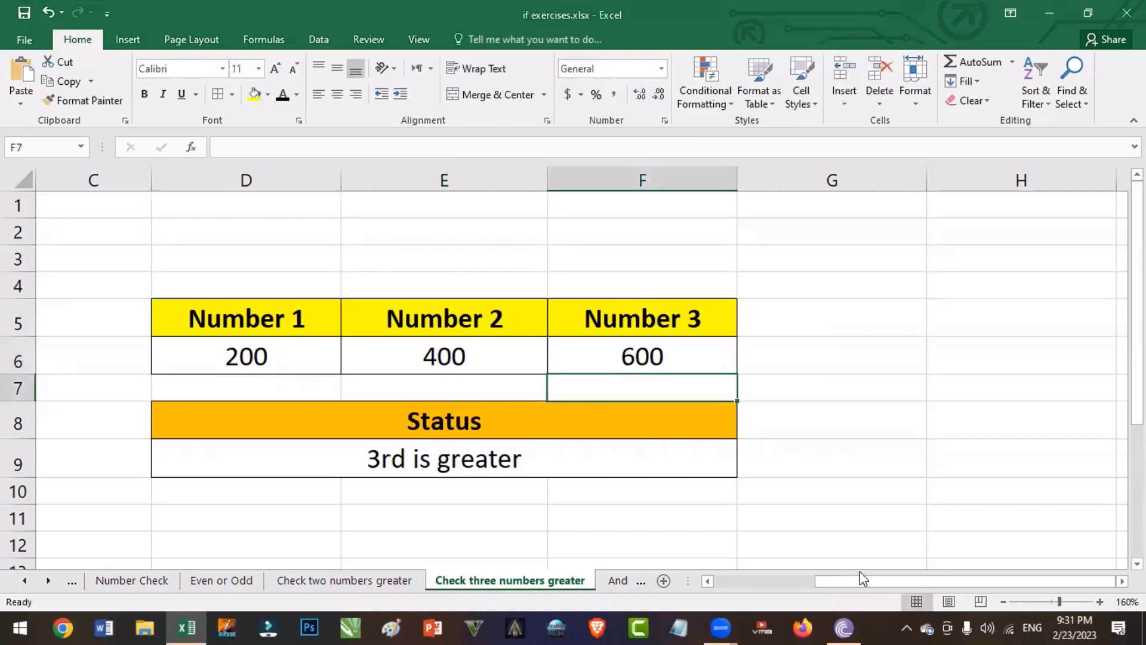
- Add a Number 4 heading in G5 and apply double-line borders to the number table D5:G6
{"action": "left_click", "coordinate": [661, 357]}
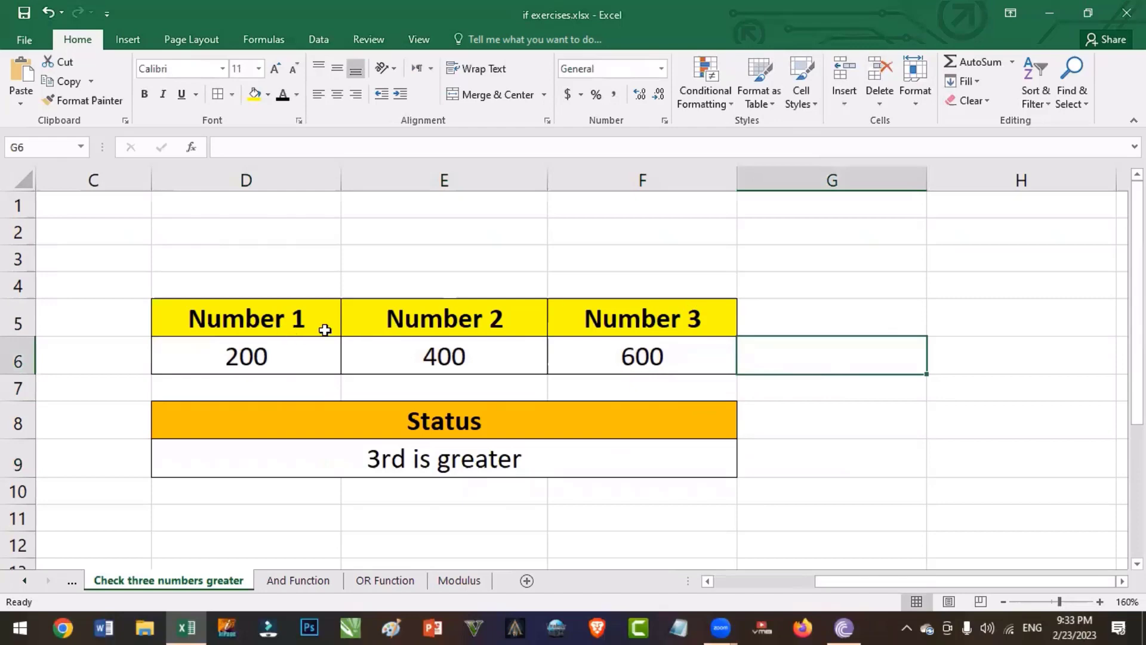
{"action": "left_click", "coordinate": [825, 311]}
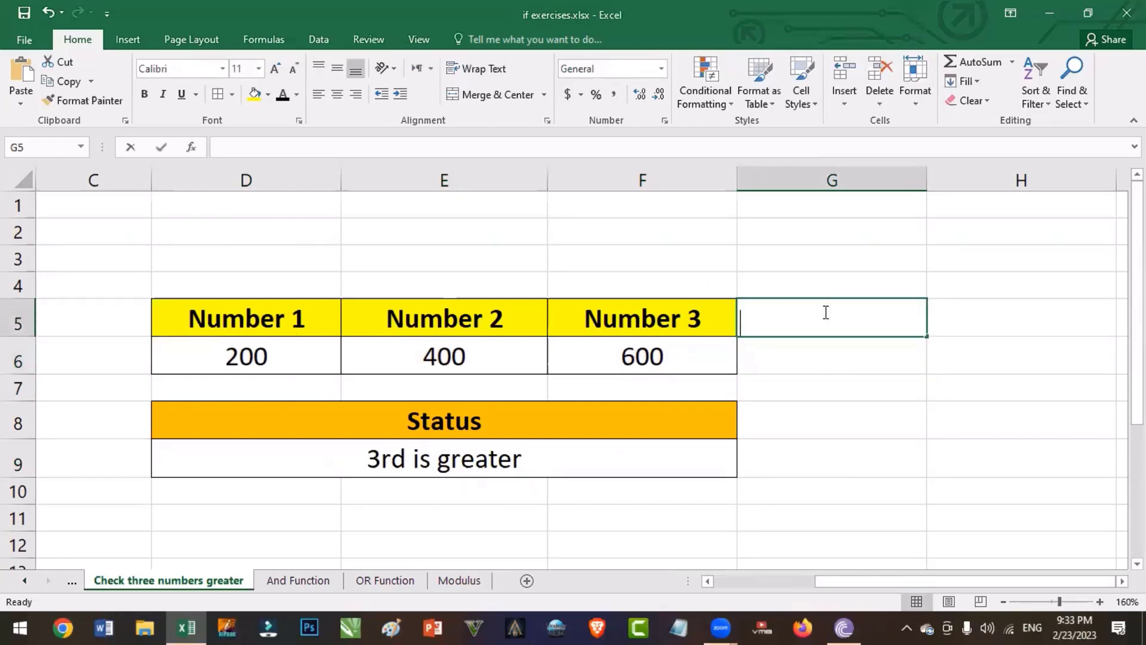
{"action": "type", "text": "Number "}
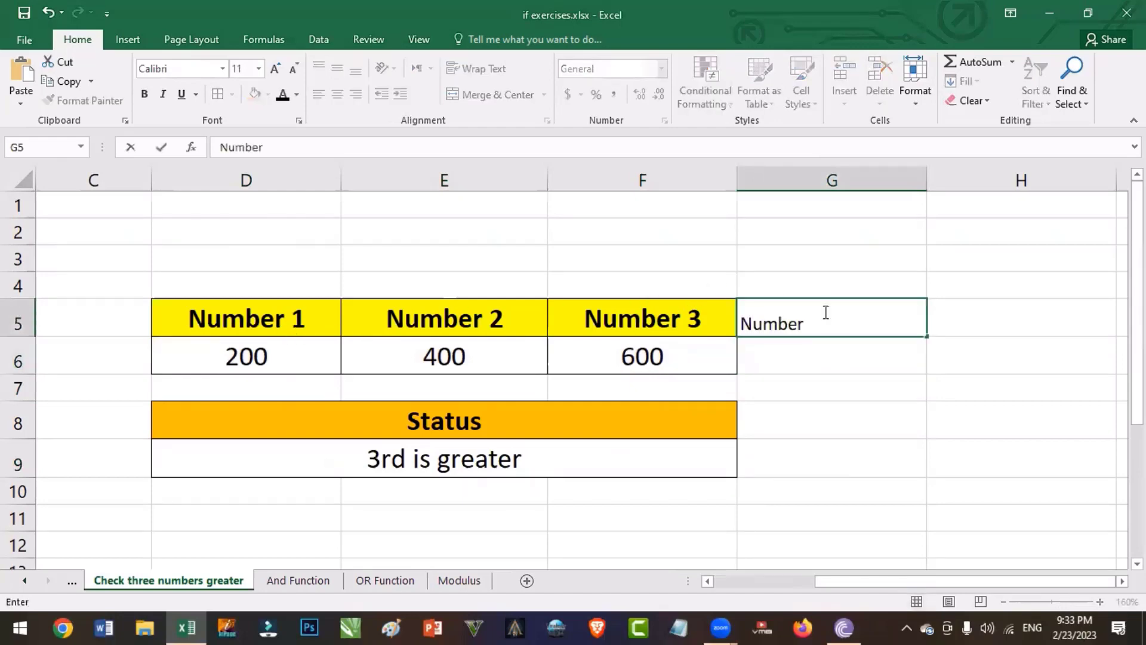
{"action": "type", "text": "4"}
{"action": "key", "text": "Return"}
{"action": "left_click_drag", "start_coordinate": [825, 311], "coordinate": [256, 348]}
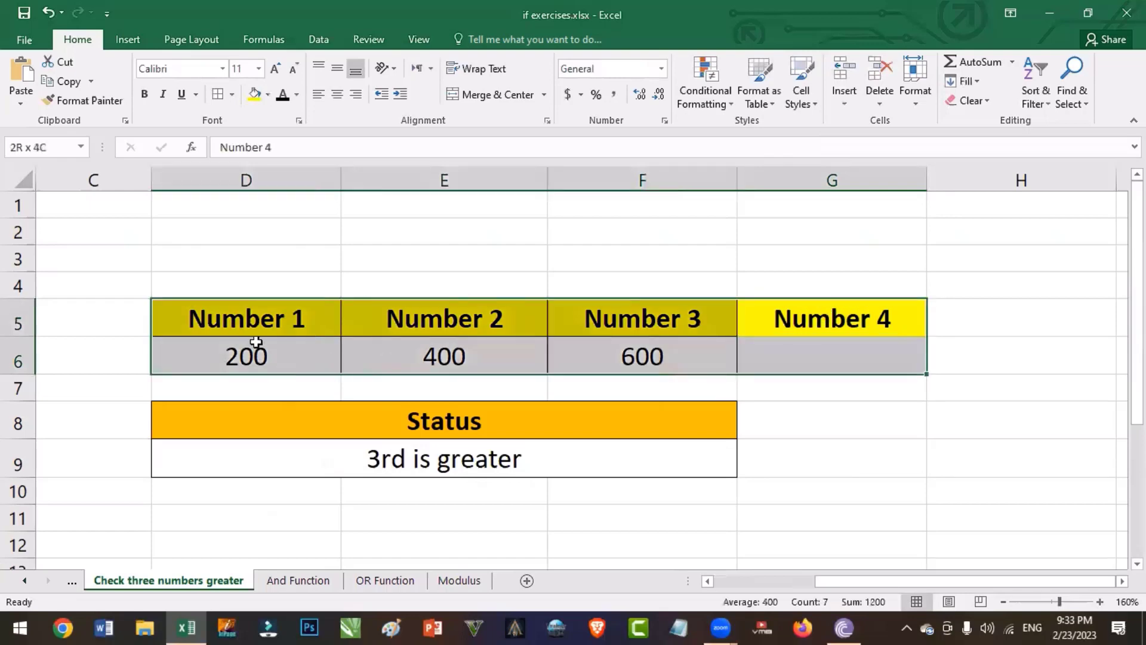
- Enter 500 as Number 4 in G6 and clear the formula from Status cell D9
{"action": "left_click", "coordinate": [845, 374]}
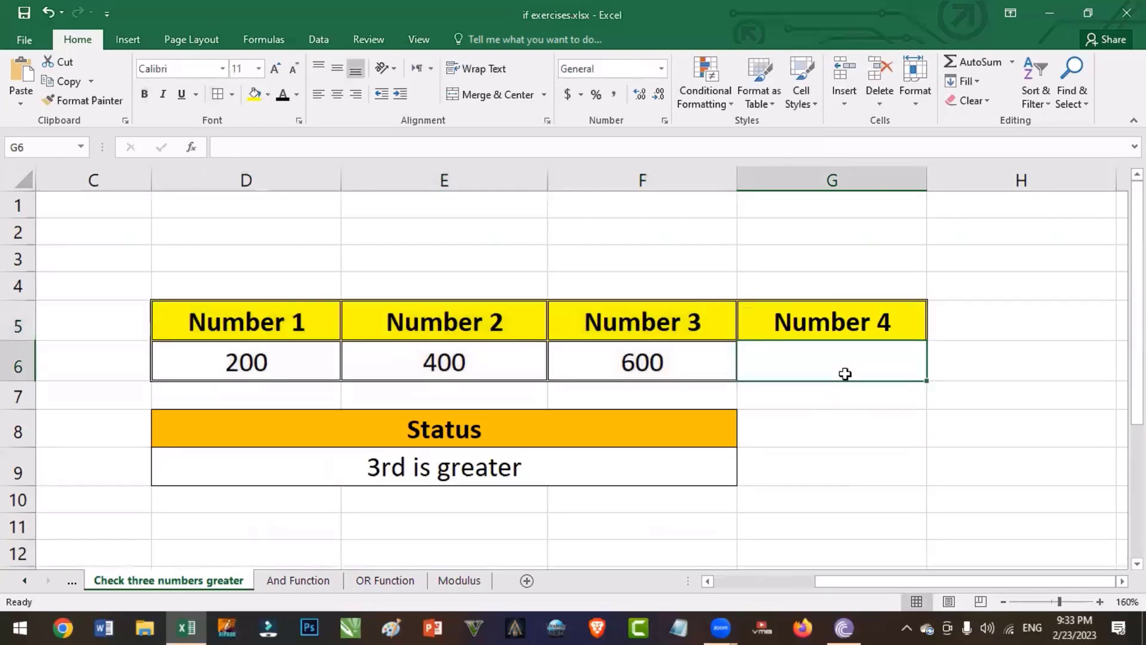
{"action": "type", "text": "500"}
{"action": "left_click", "coordinate": [524, 465]}
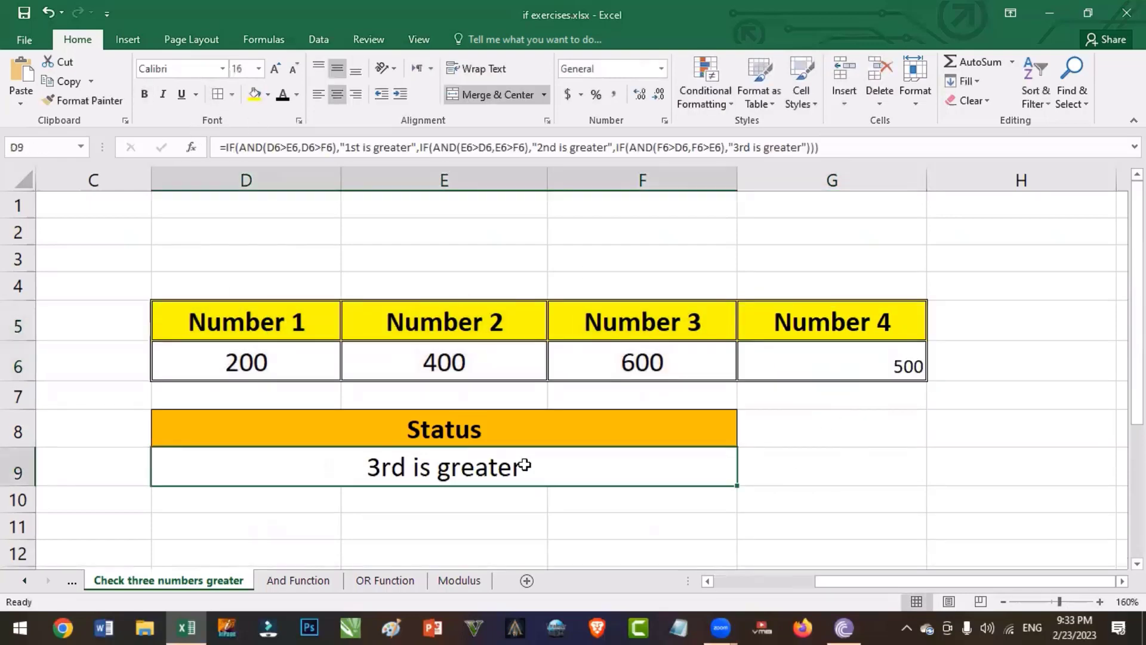
{"action": "key", "text": "Delete"}
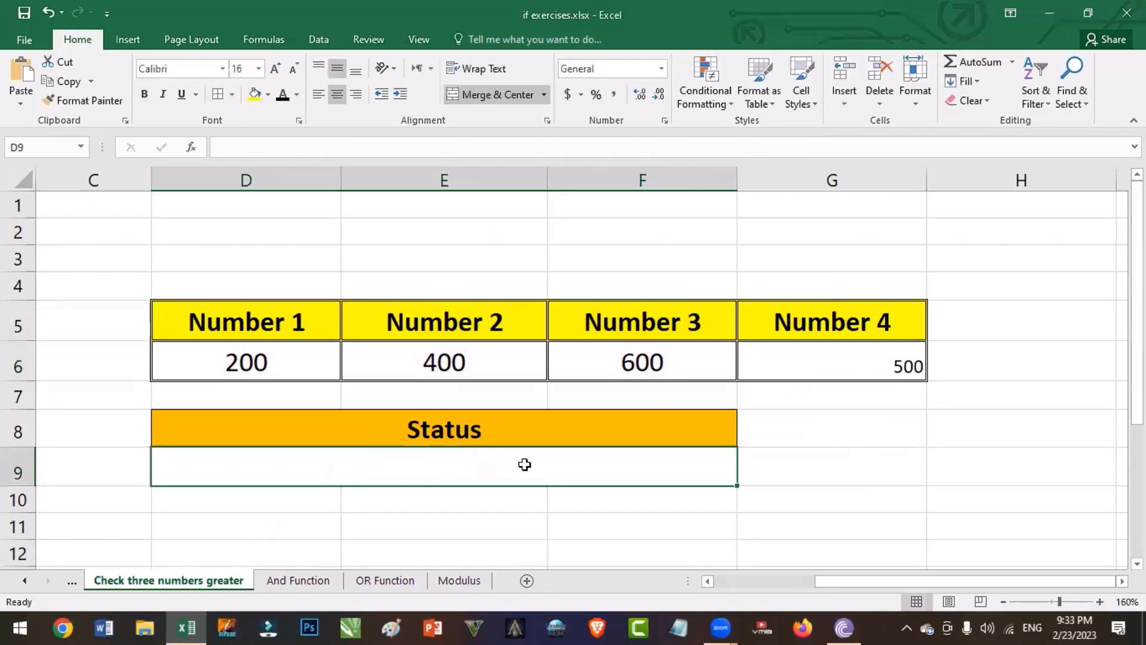
- Fill only the formatting of F6 into G6, keeping the value 500, and select Status cell D9
{"action": "left_click", "coordinate": [619, 361]}
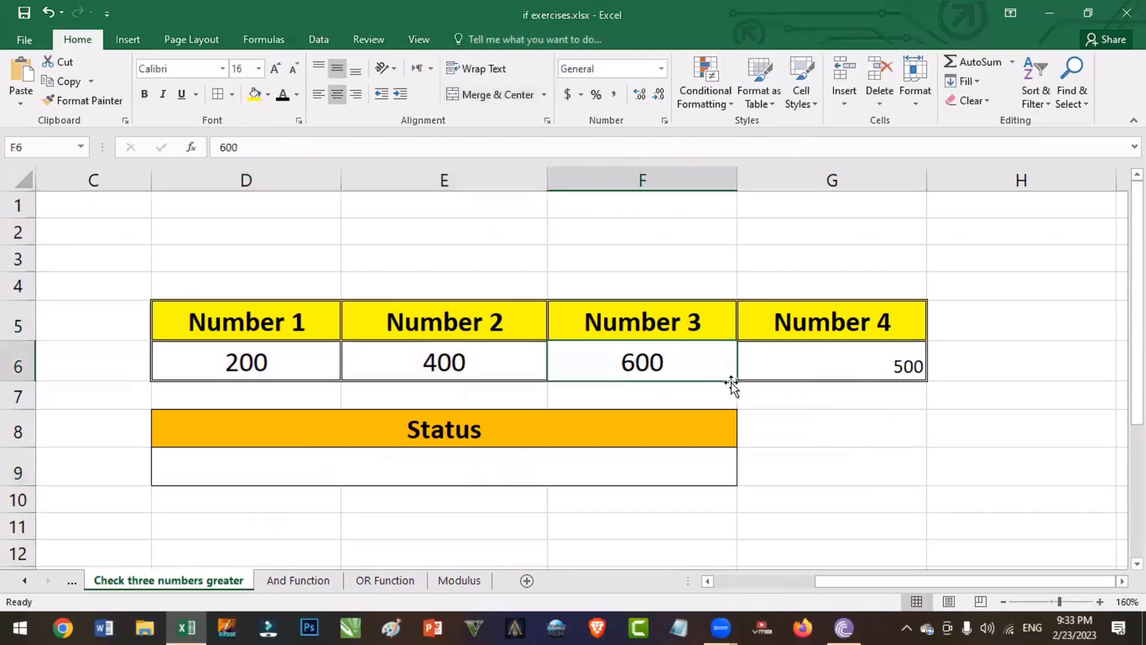
{"action": "left_click_drag", "start_coordinate": [735, 383], "coordinate": [888, 367]}
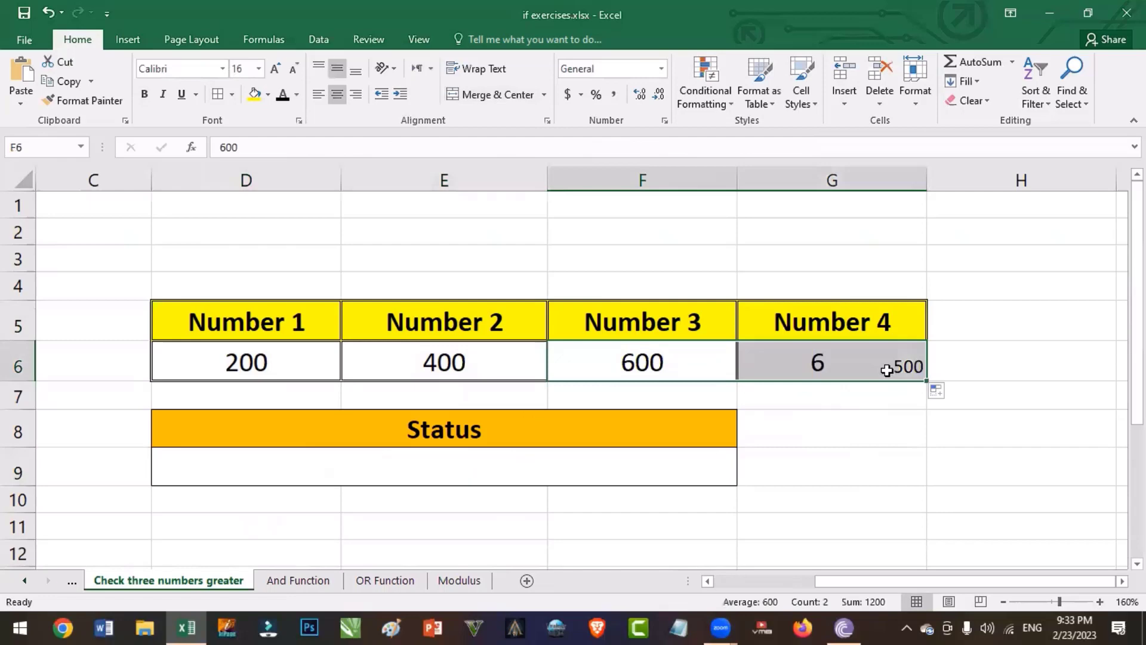
{"action": "left_click", "coordinate": [939, 390]}
{"action": "left_click", "coordinate": [991, 450]}
{"action": "left_click", "coordinate": [801, 453]}
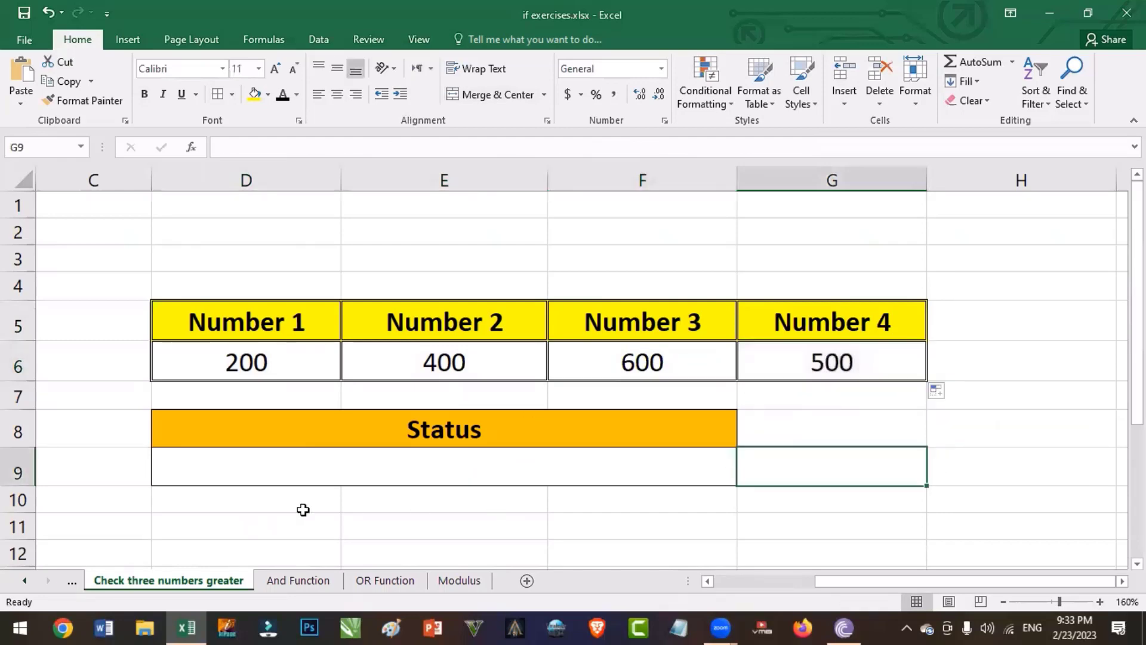
{"action": "left_click", "coordinate": [345, 488]}
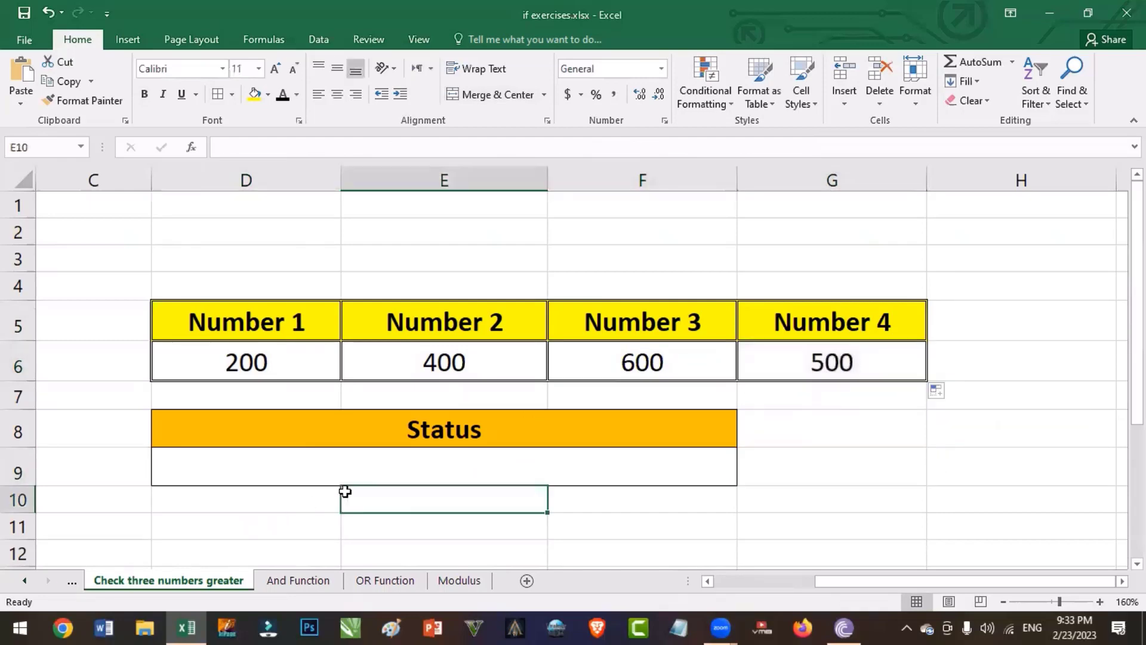
{"action": "left_click", "coordinate": [381, 463]}
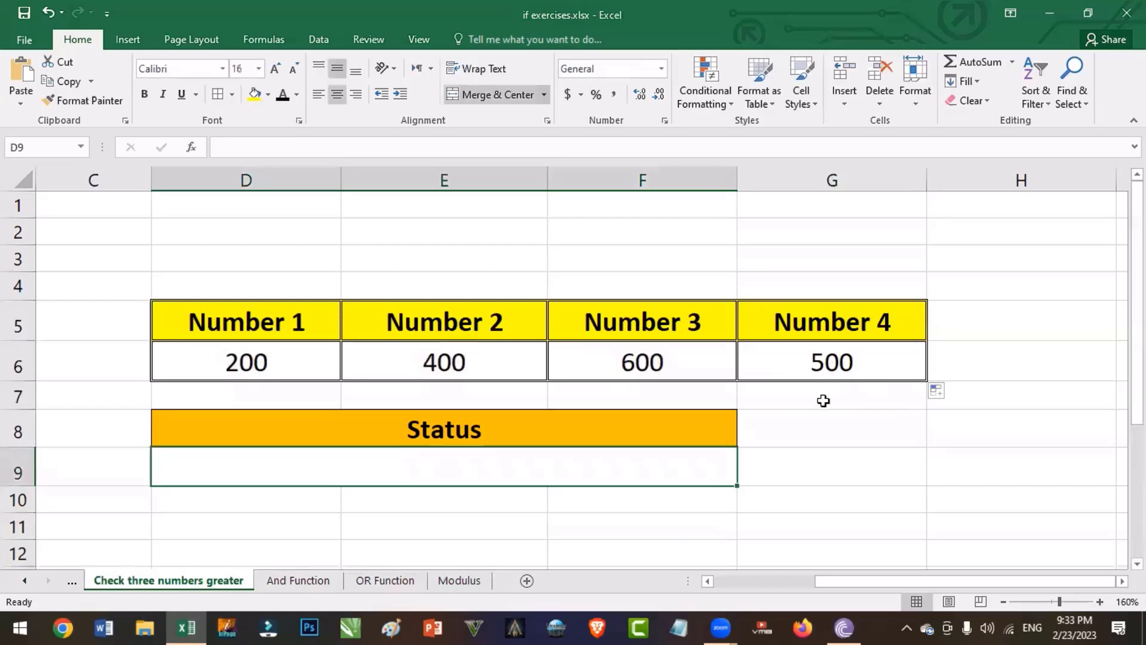